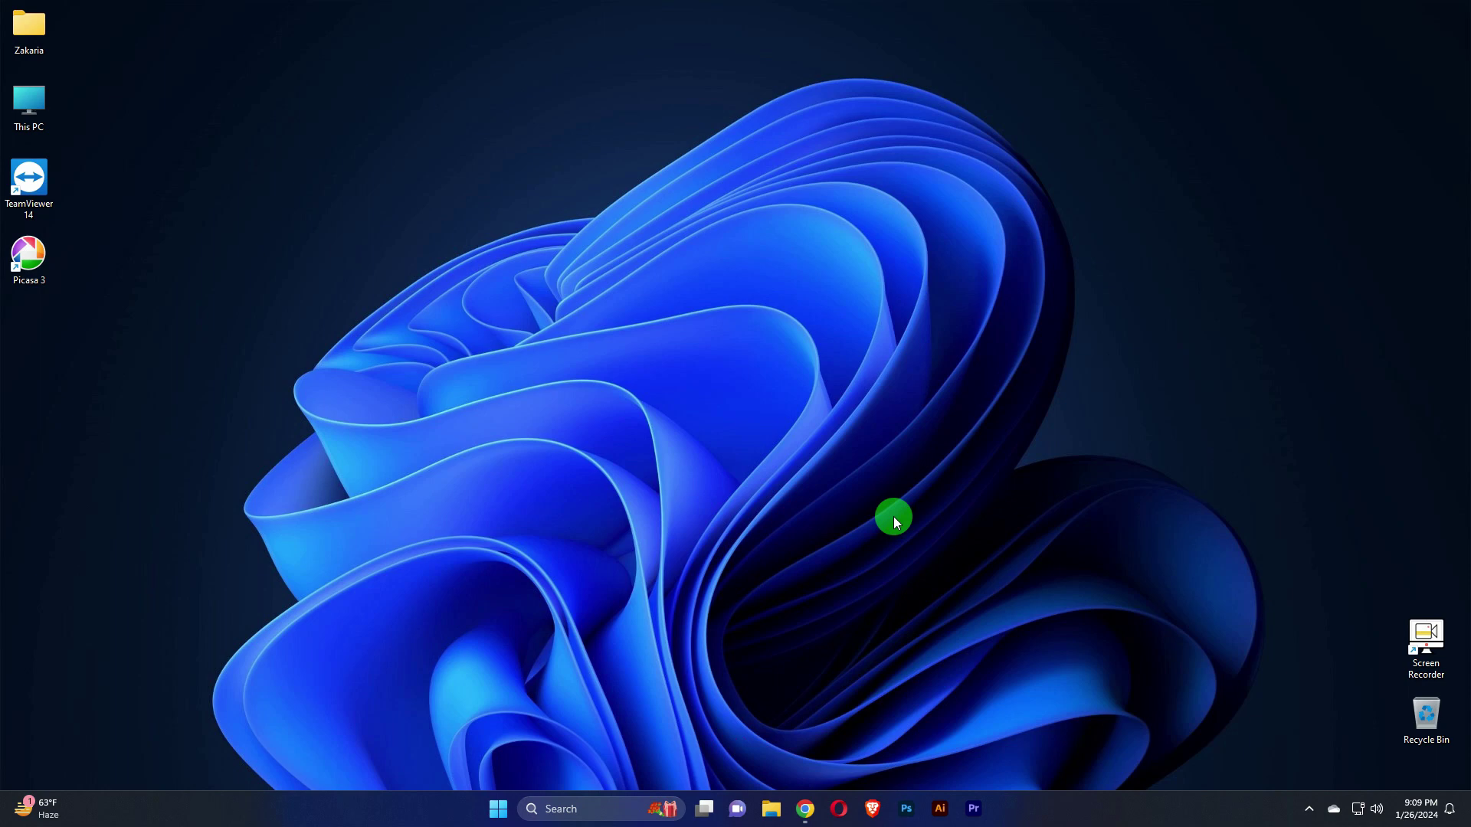
Bring up the Google results for 'figma' in Chrome and close the search suggestions
left_click(804, 809)
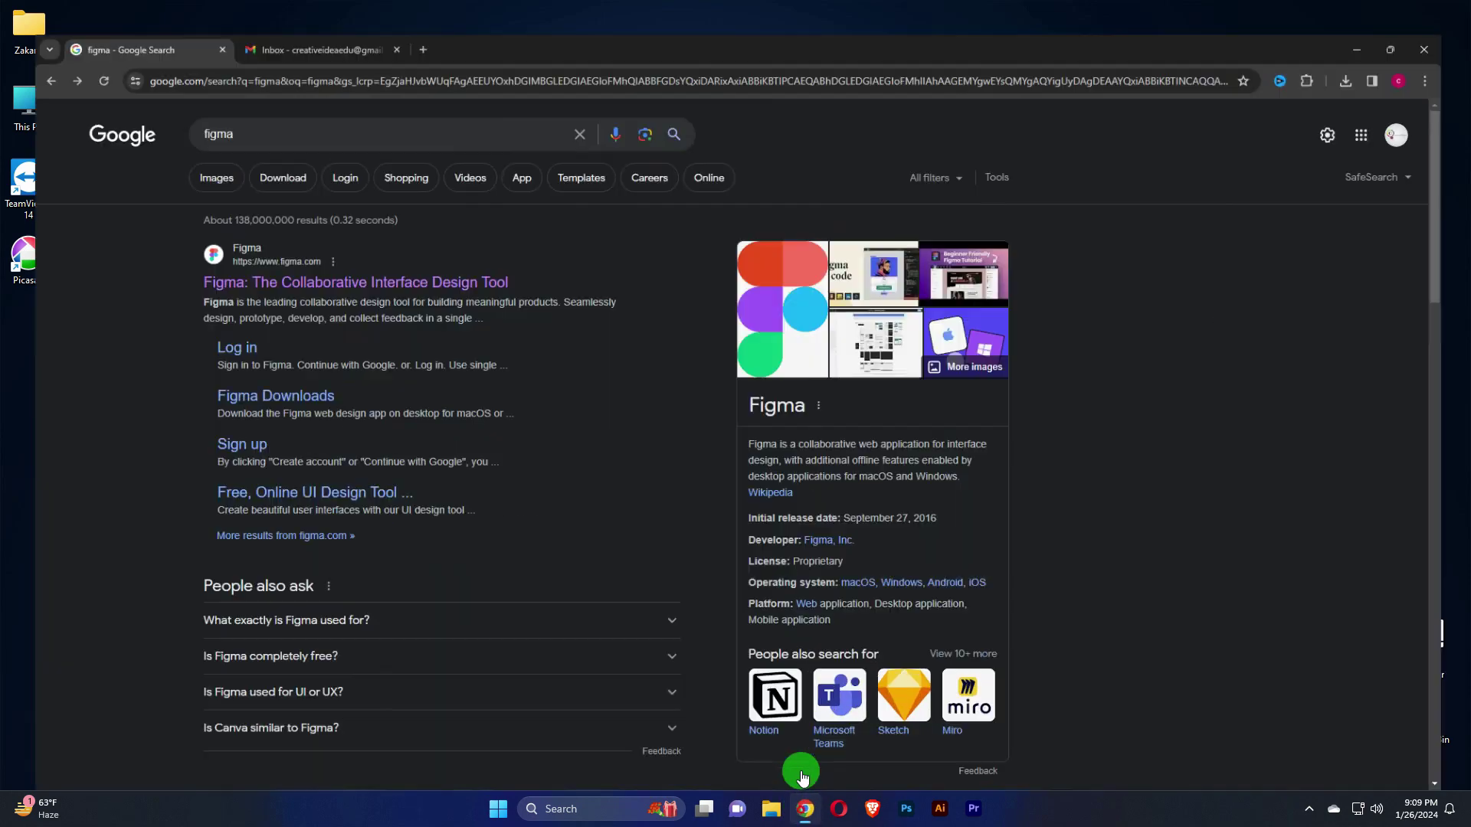
left_click(236, 108)
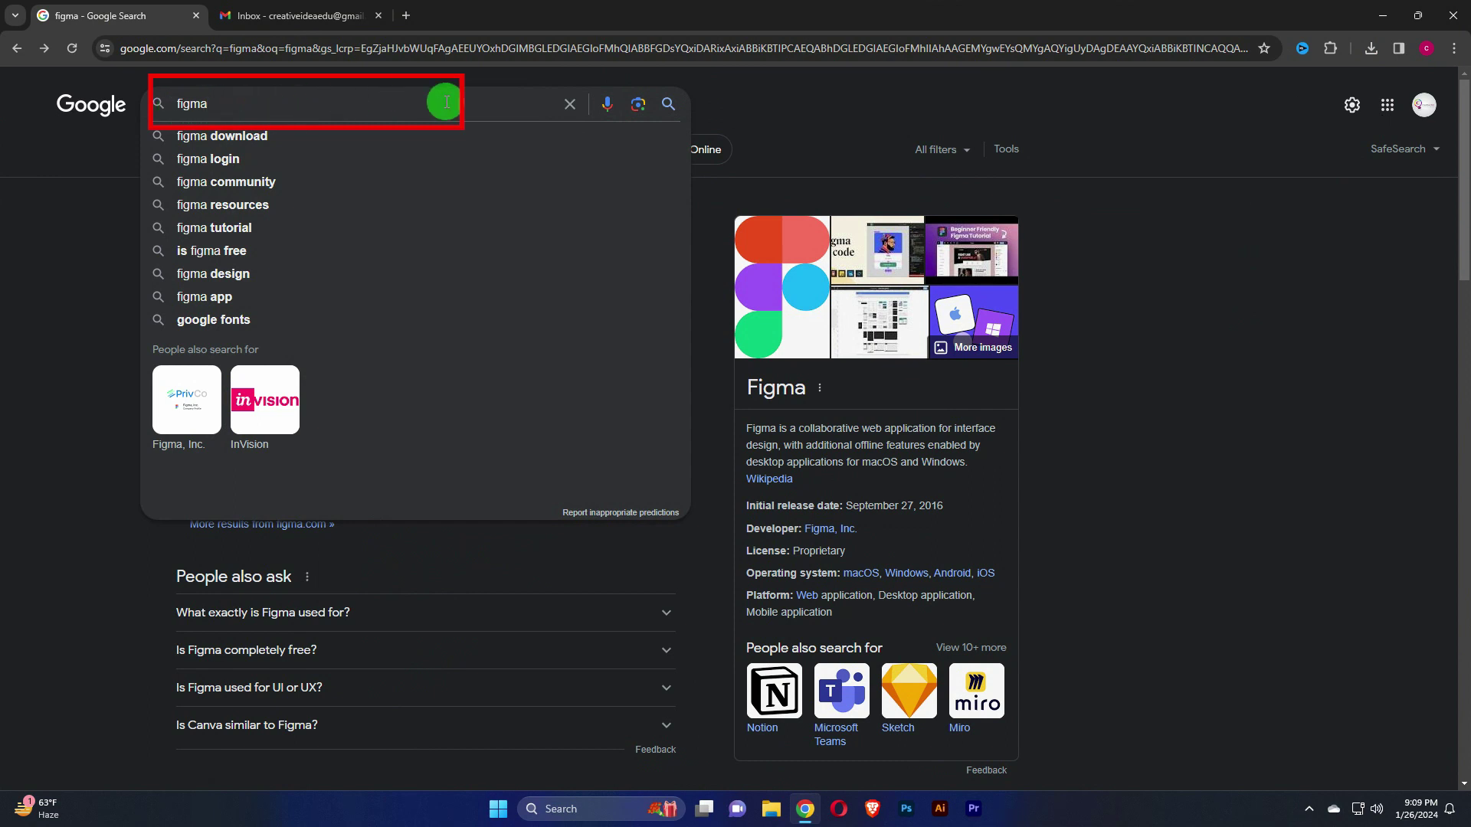
left_click(794, 112)
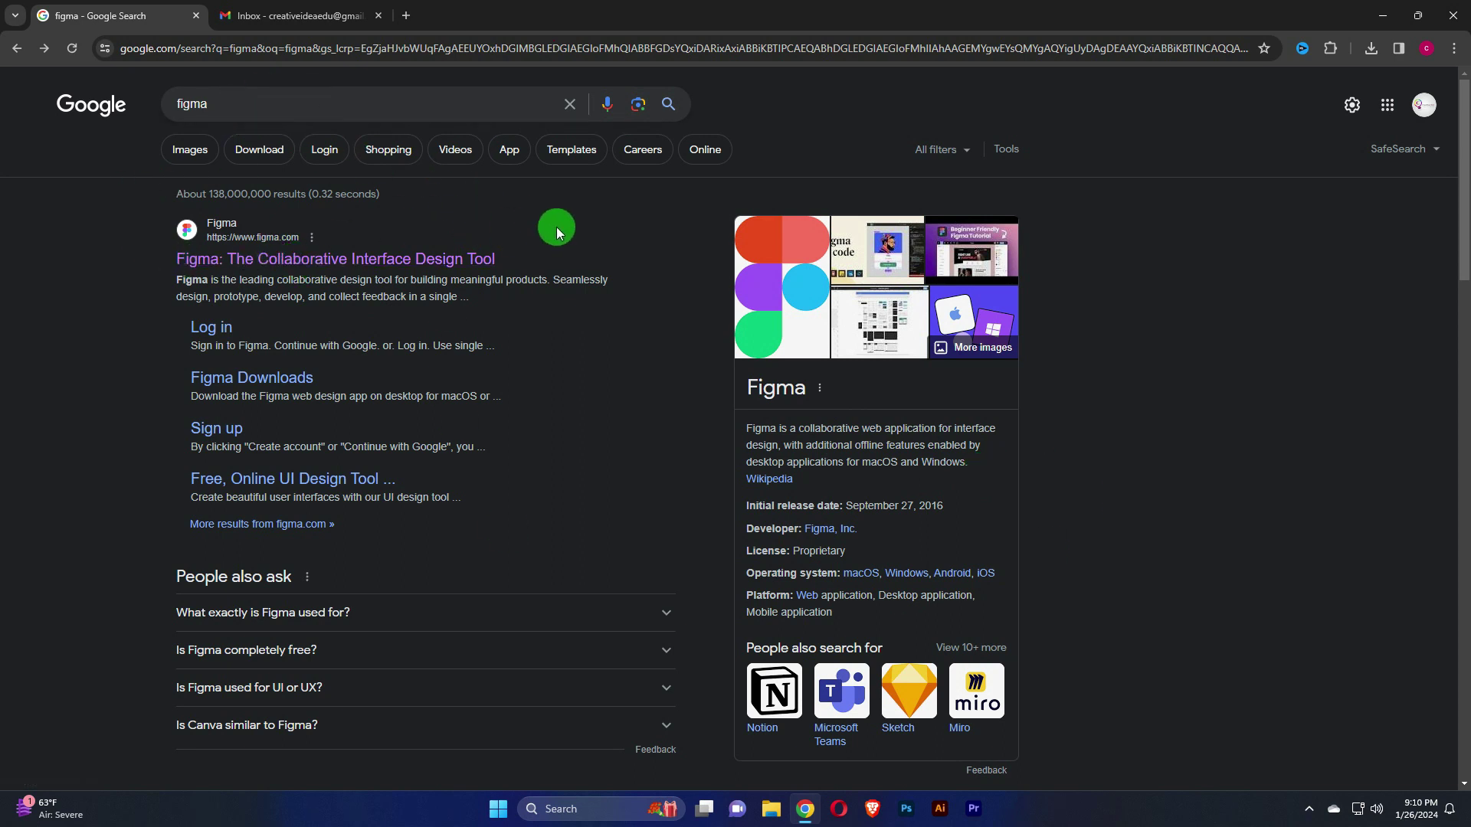
Open figma.com and browse the Pricing page's Starter, Professional, Organization and Enterprise plans
left_click(291, 261)
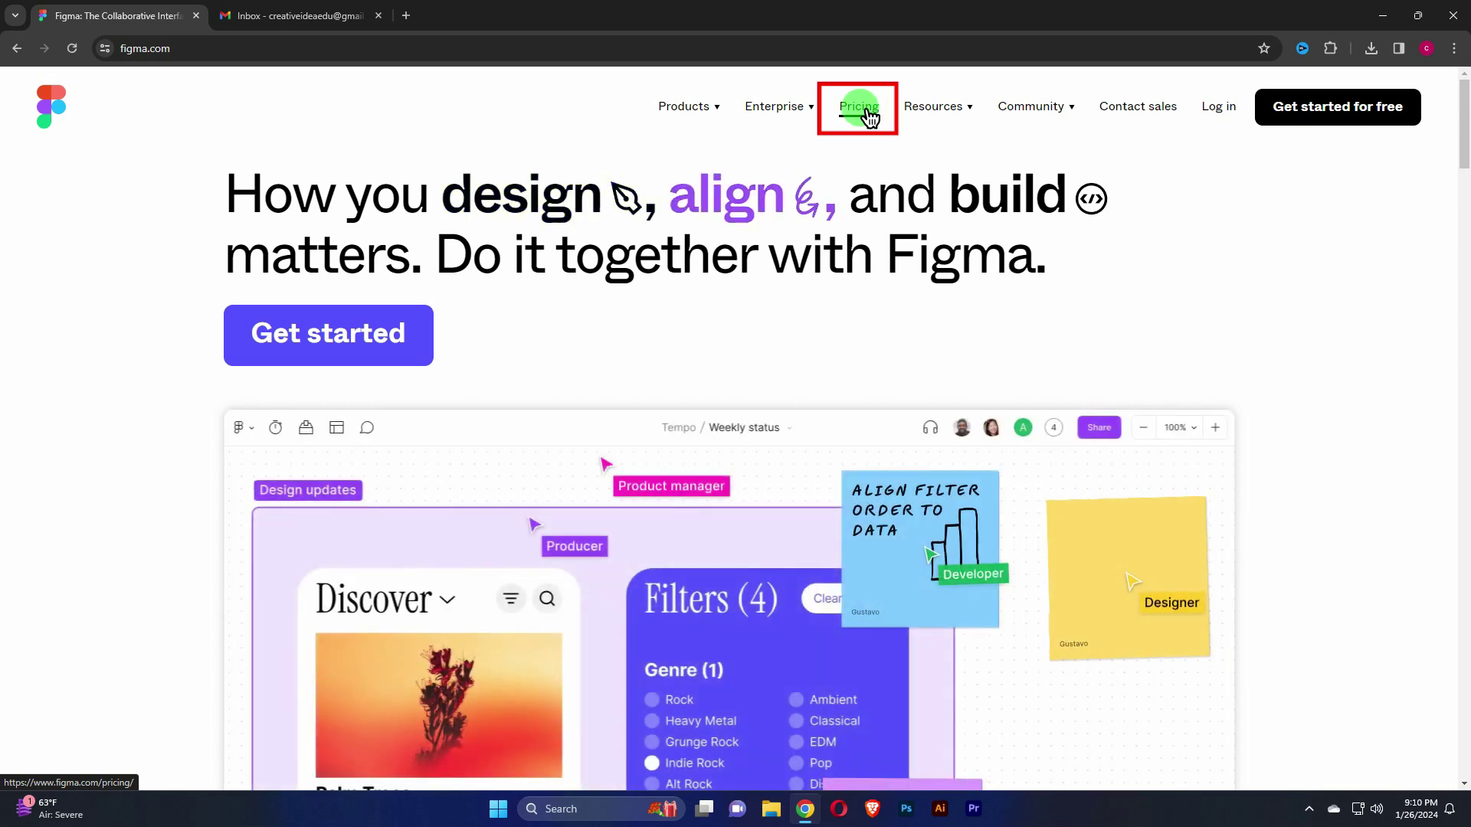
left_click(860, 106)
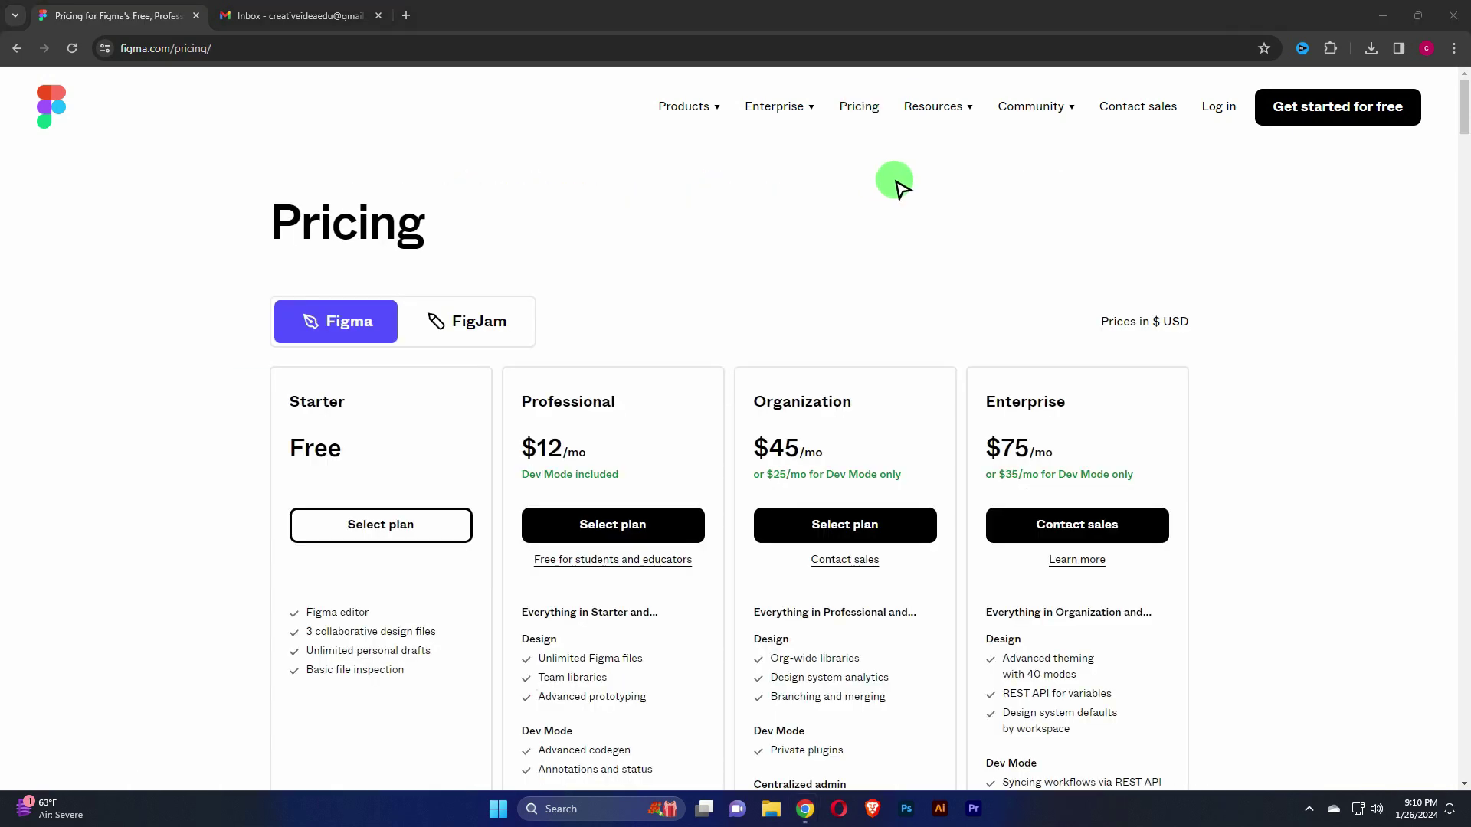
scroll(754, 207, "down", 1)
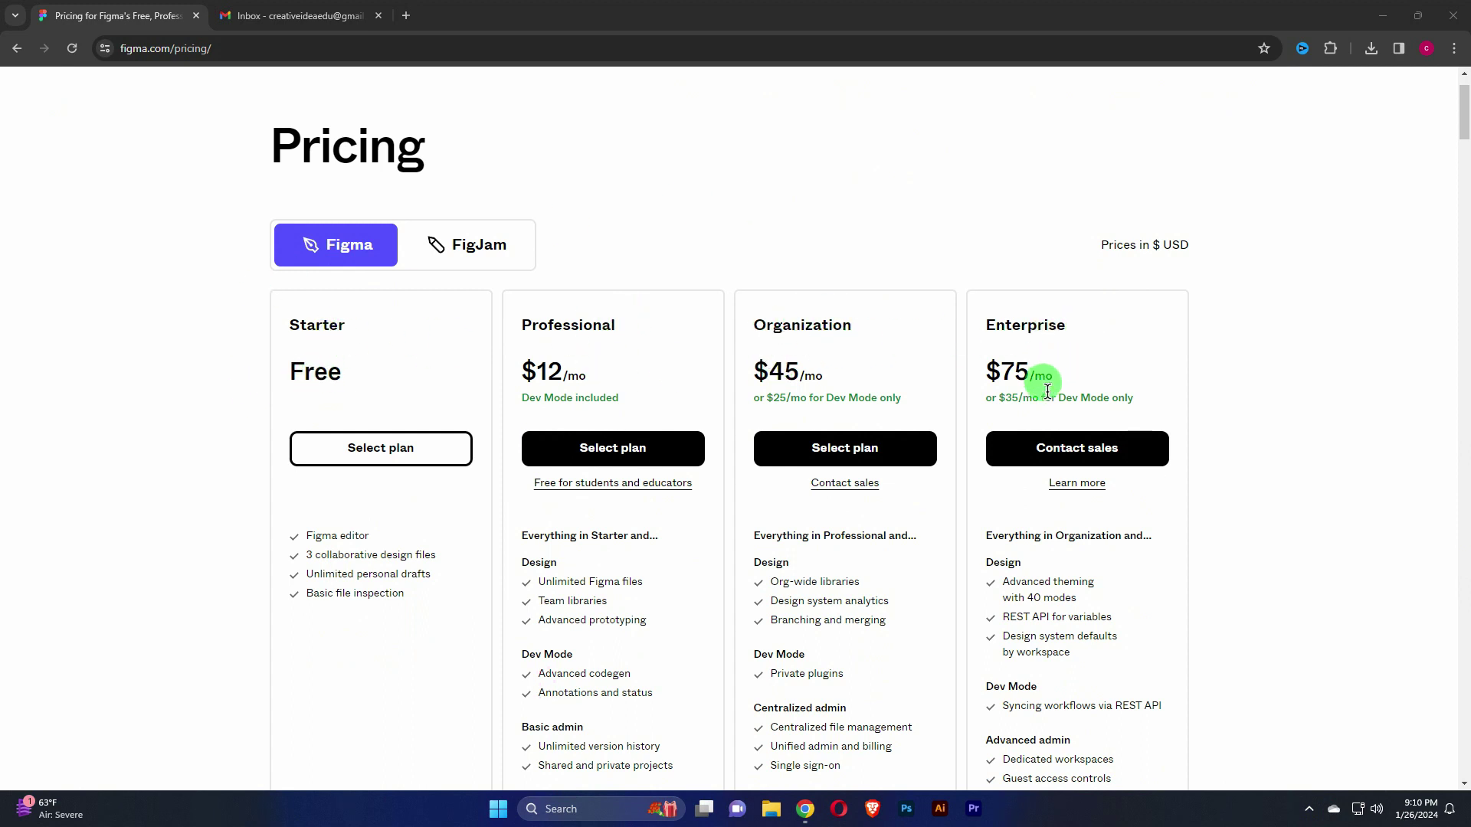
scroll(996, 406, "down", 2)
scroll(881, 391, "up", 2)
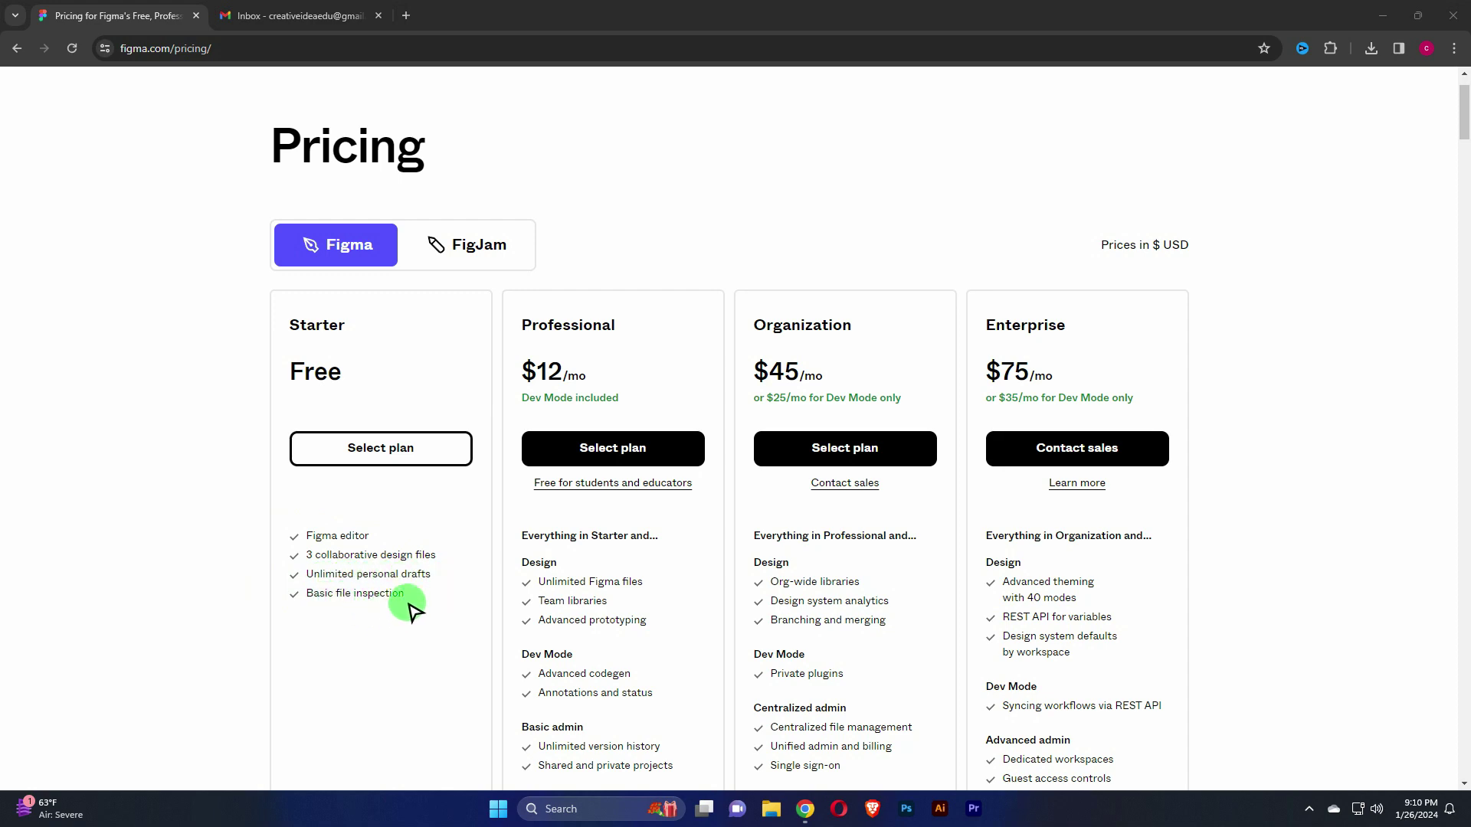
scroll(536, 475, "down", 2)
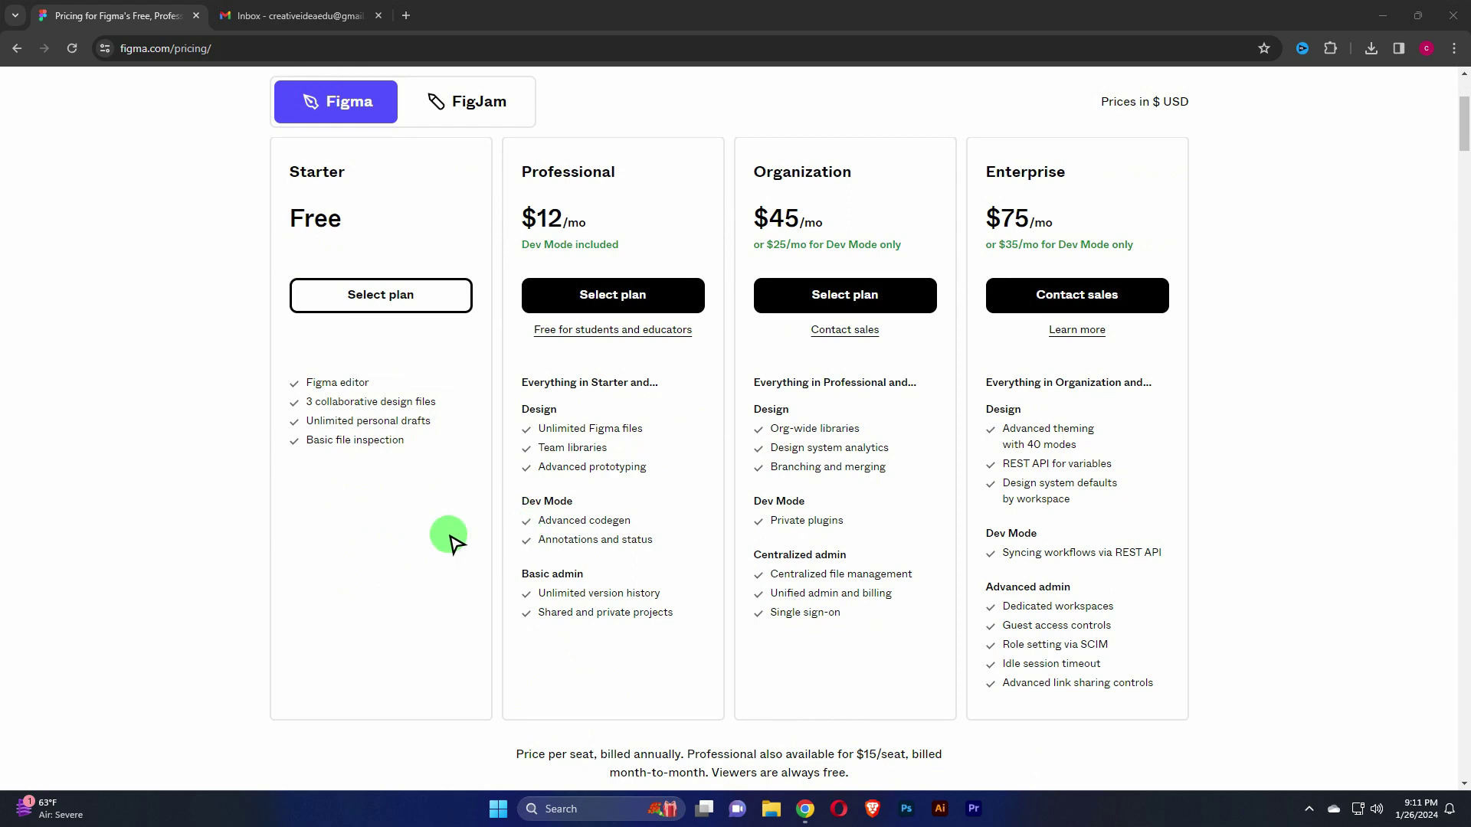
scroll(451, 536, "up", 1)
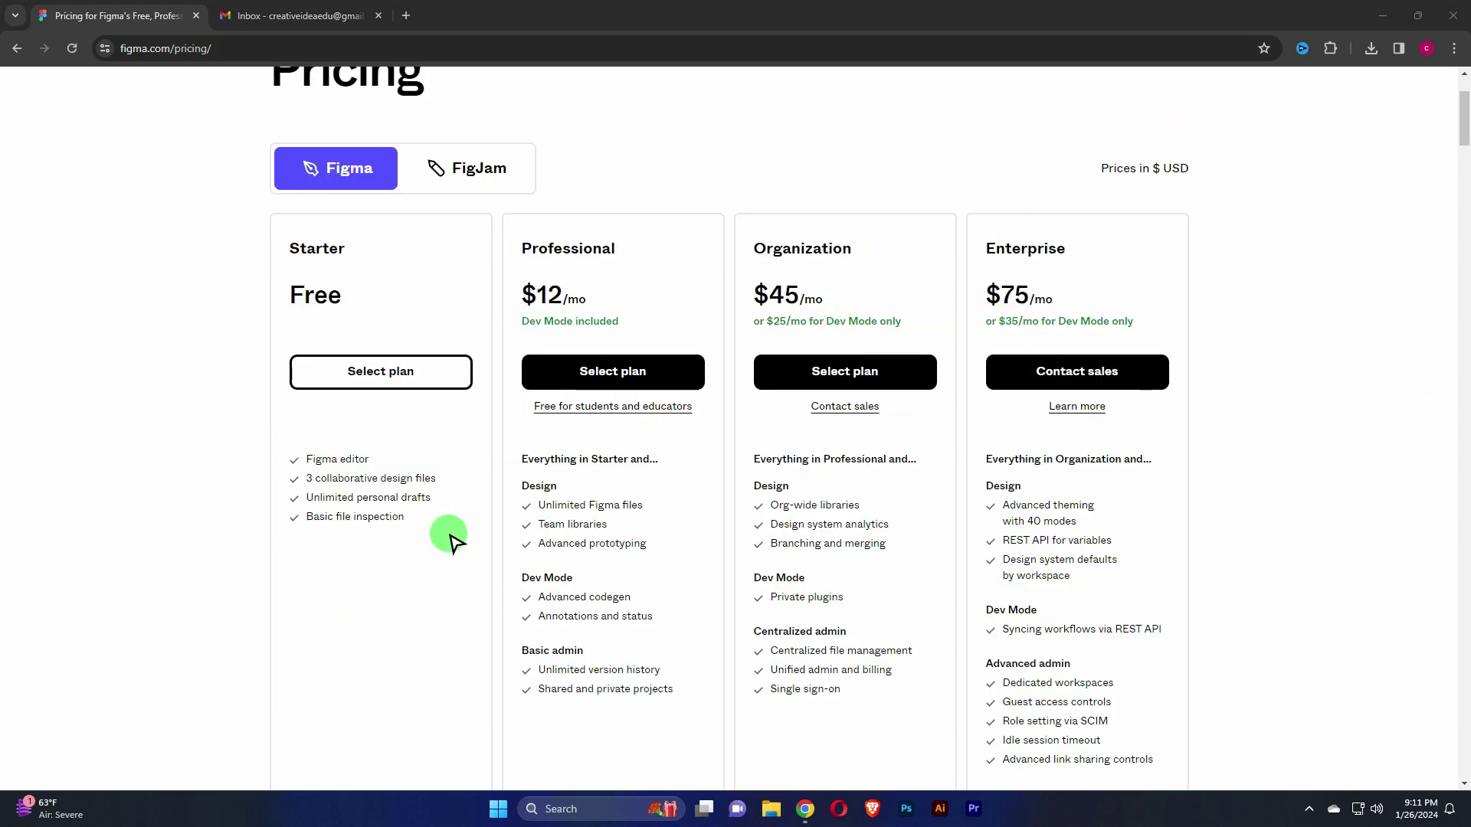
scroll(414, 530, "up", 2)
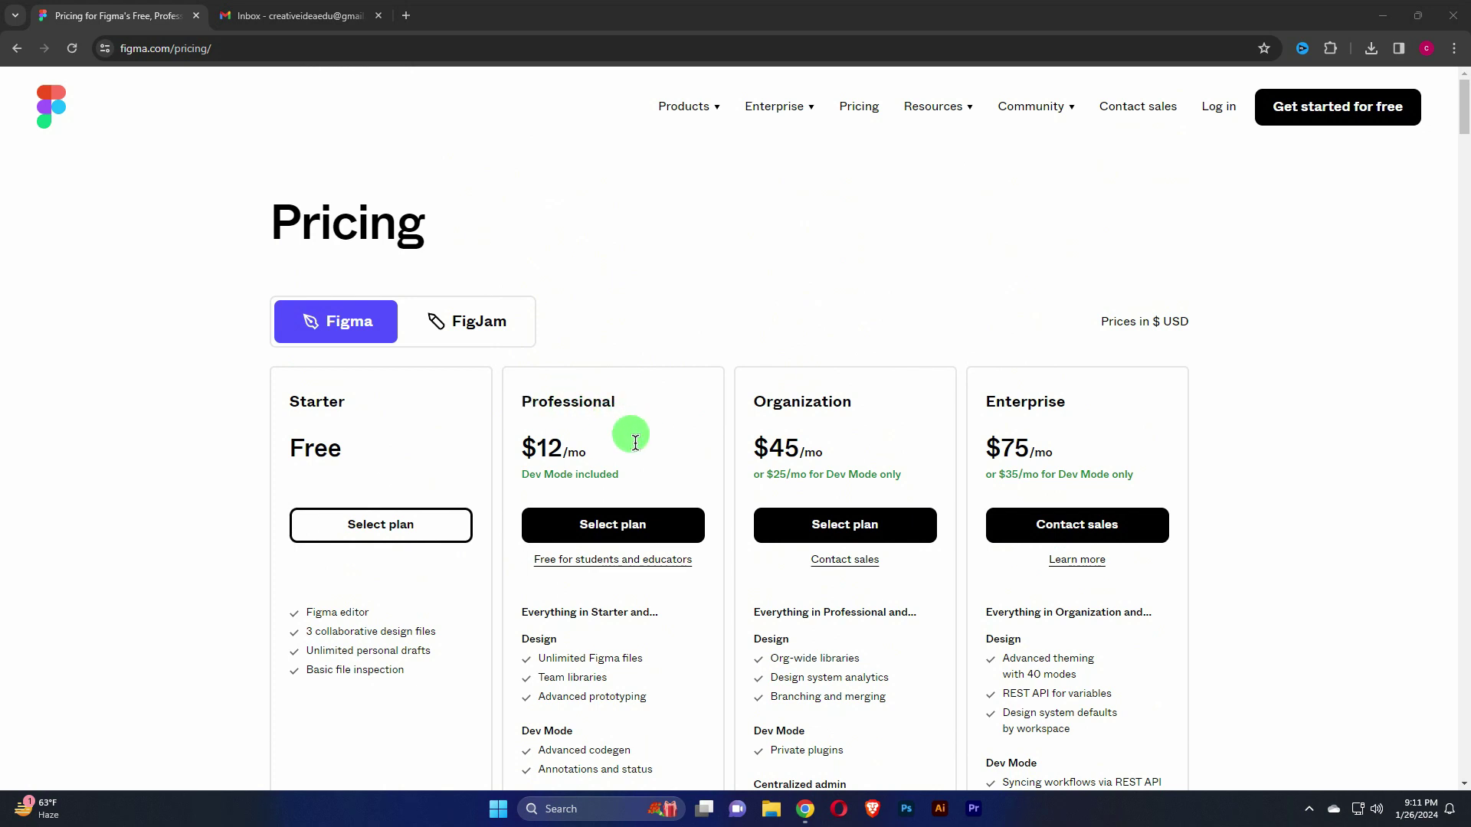
scroll(388, 525, "down", 2)
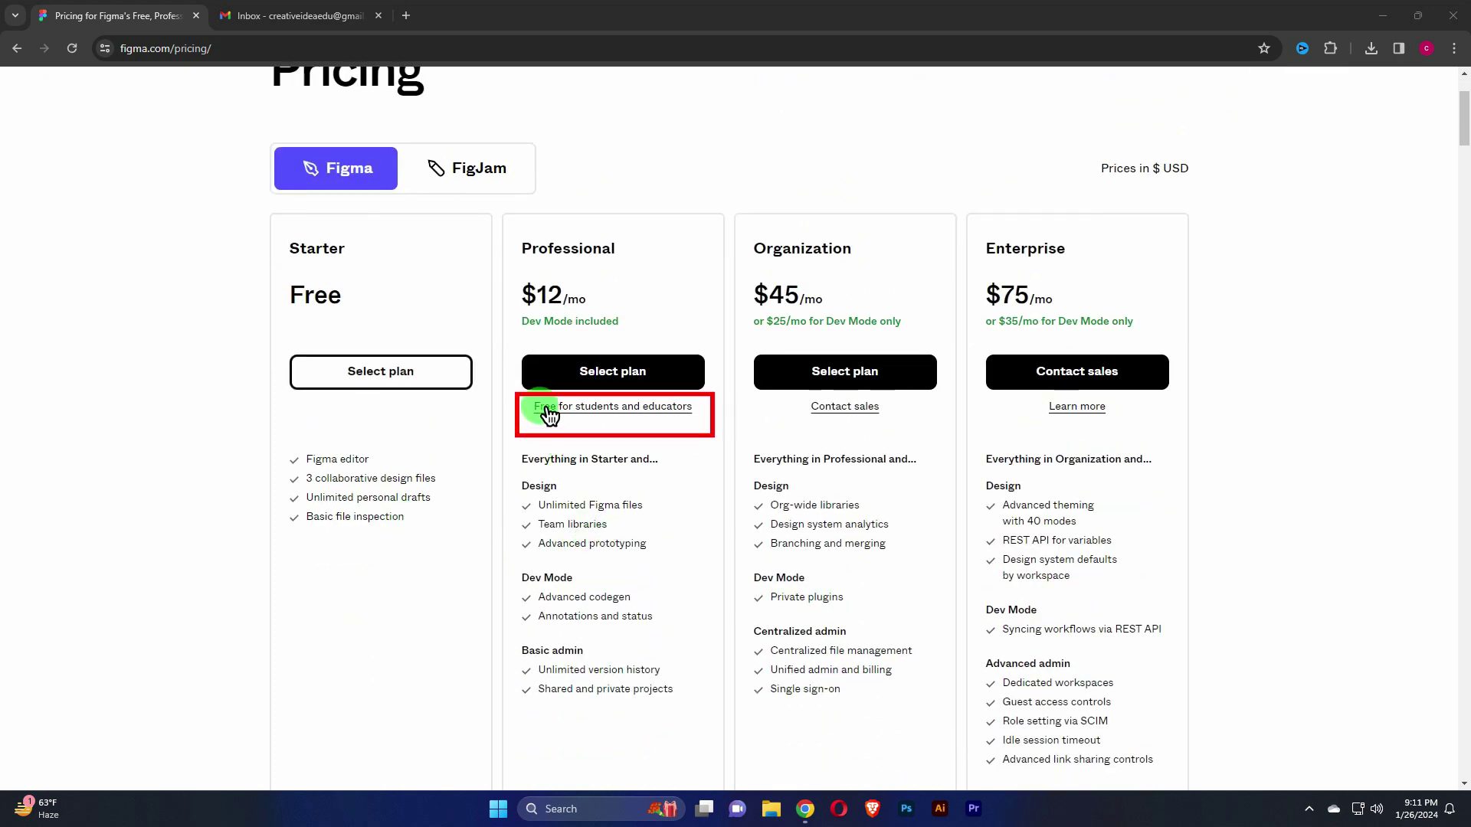
Open 'Free for students and educators' and choose Get verified to reach Figma sign-in
left_click(635, 416)
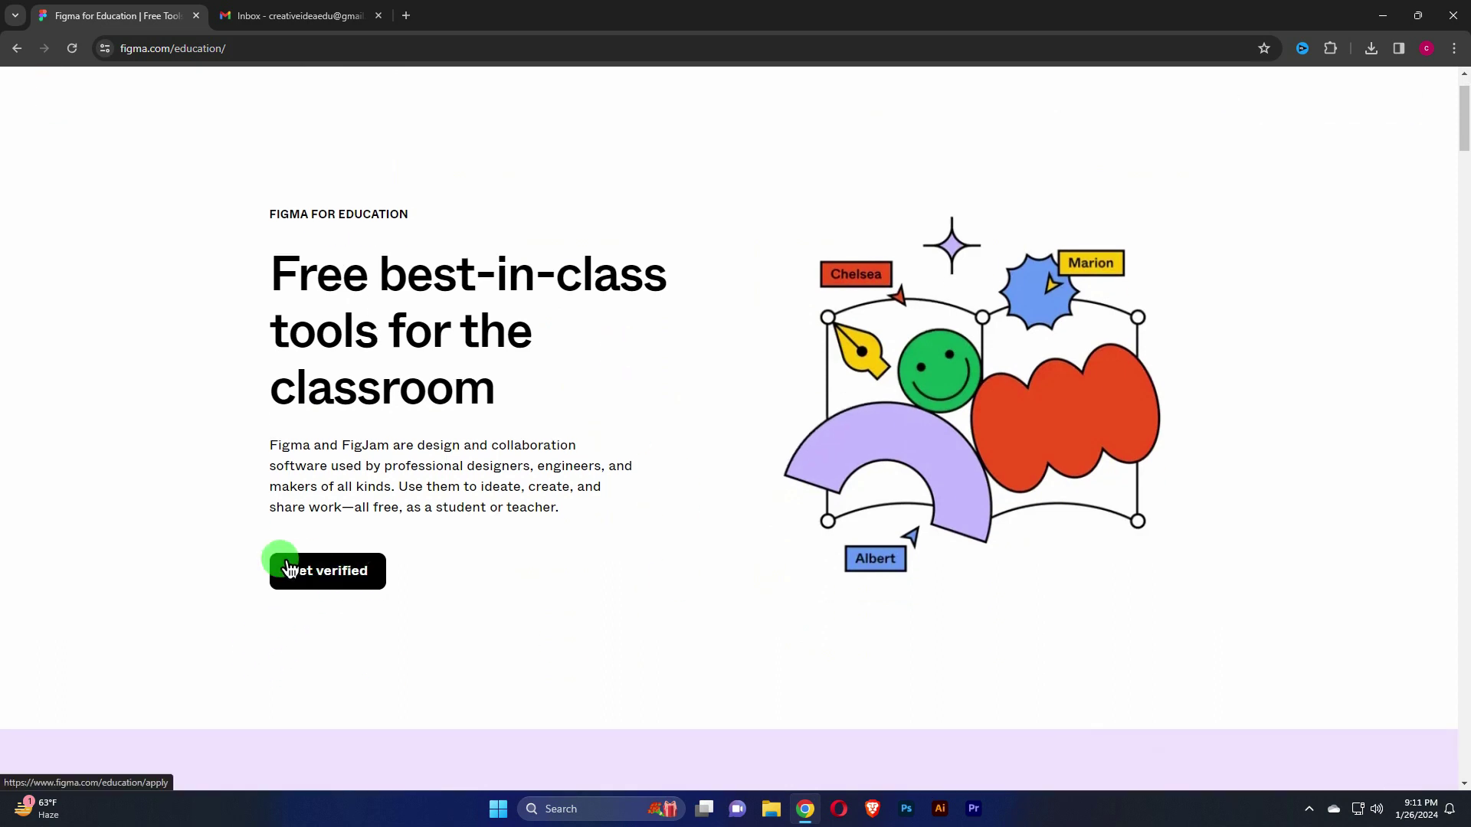
left_click(335, 580)
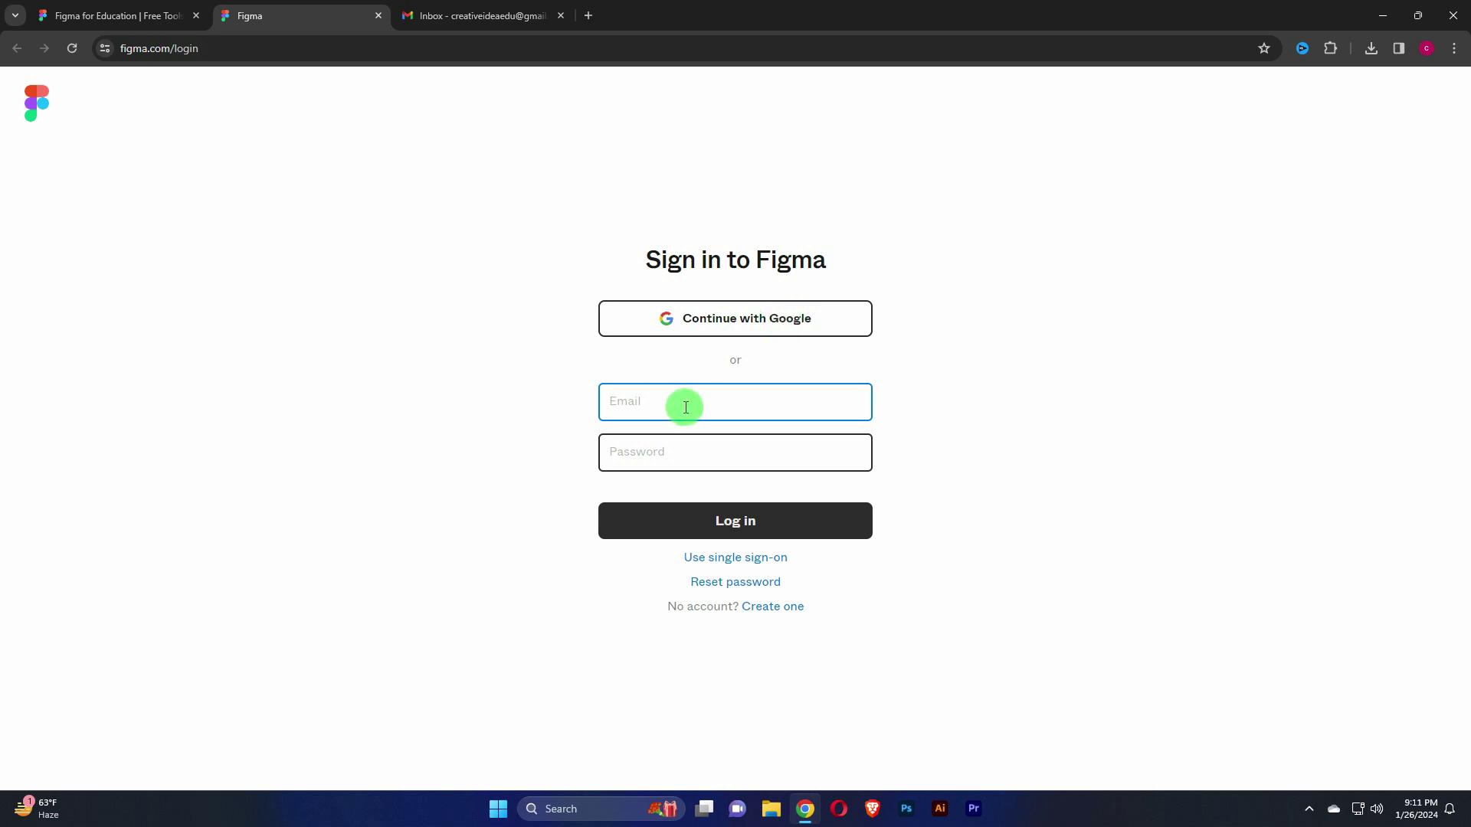
Create a new Figma account with an email and password, opting into the mailing list
left_click(780, 610)
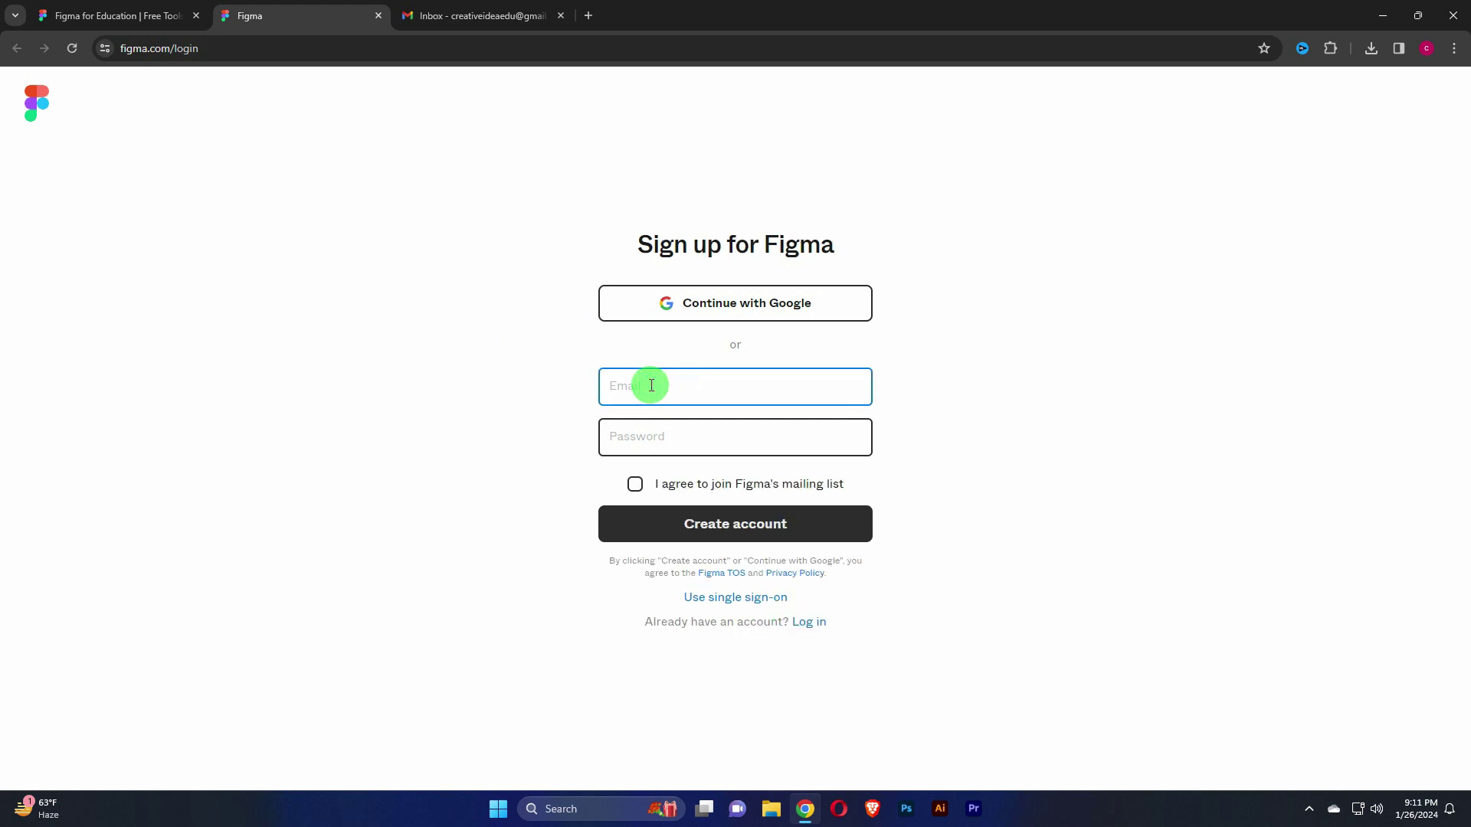
type("cr")
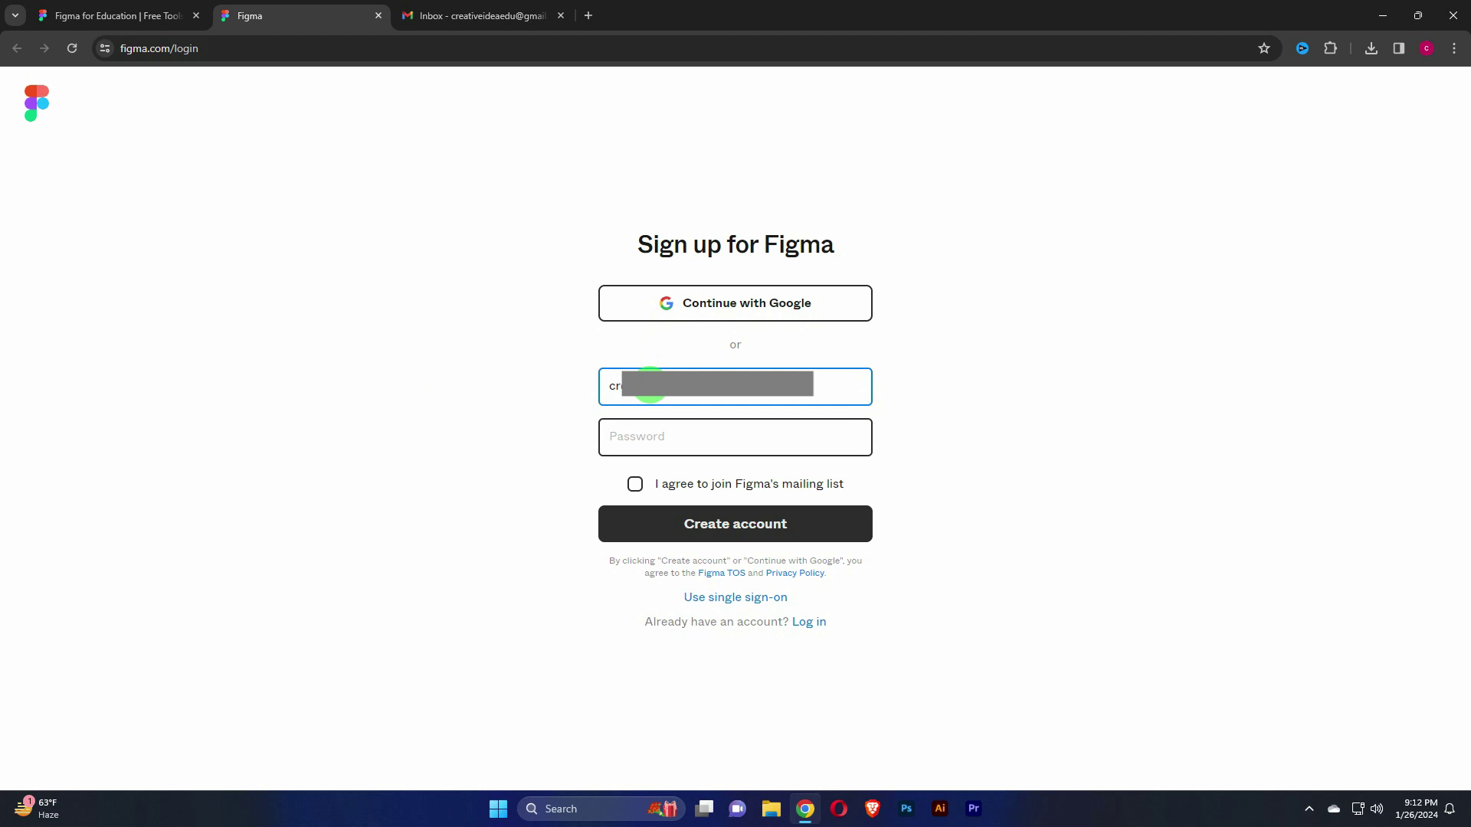
left_click(675, 438)
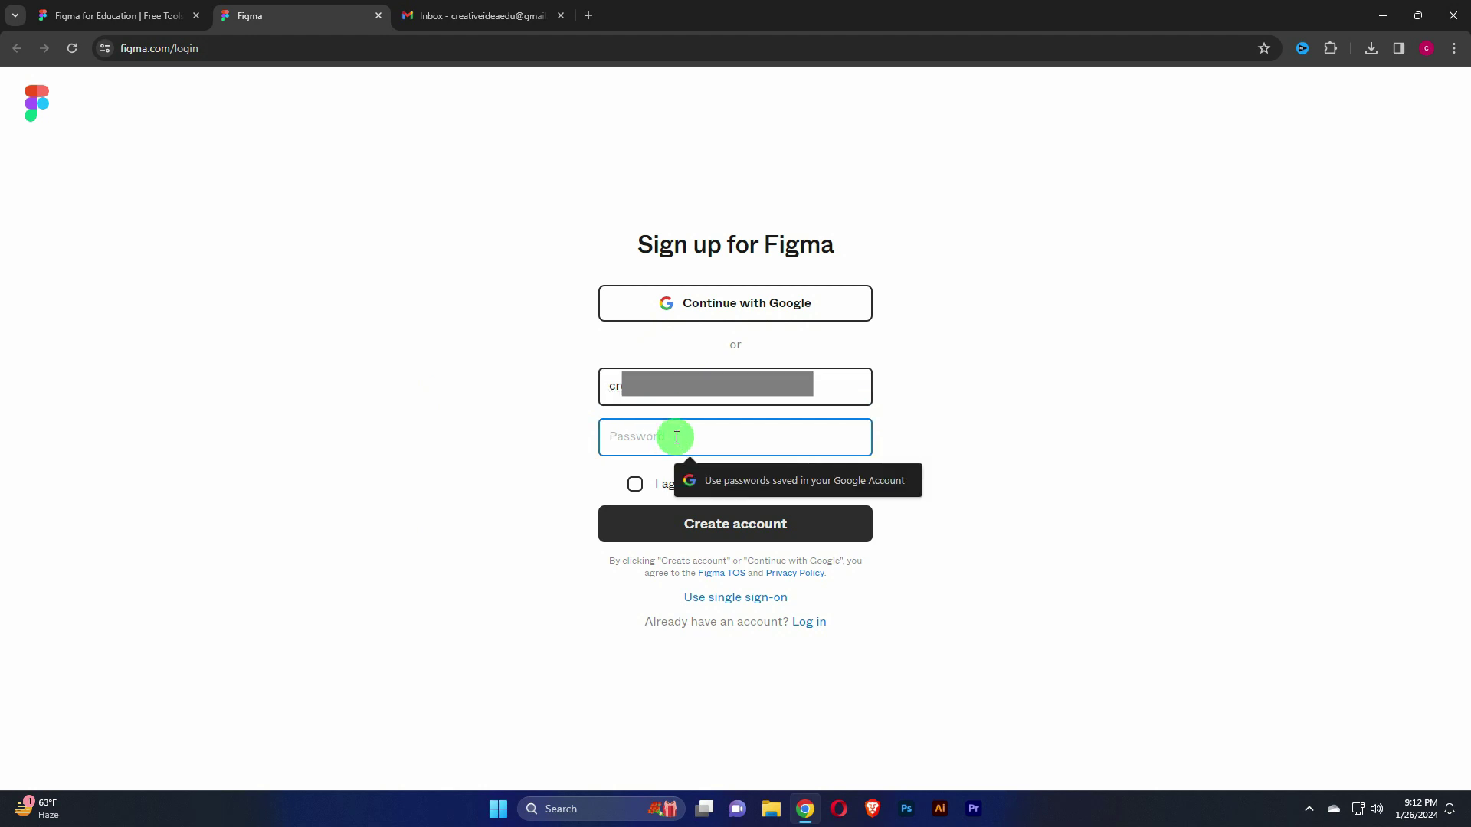
type("•••••••••••••")
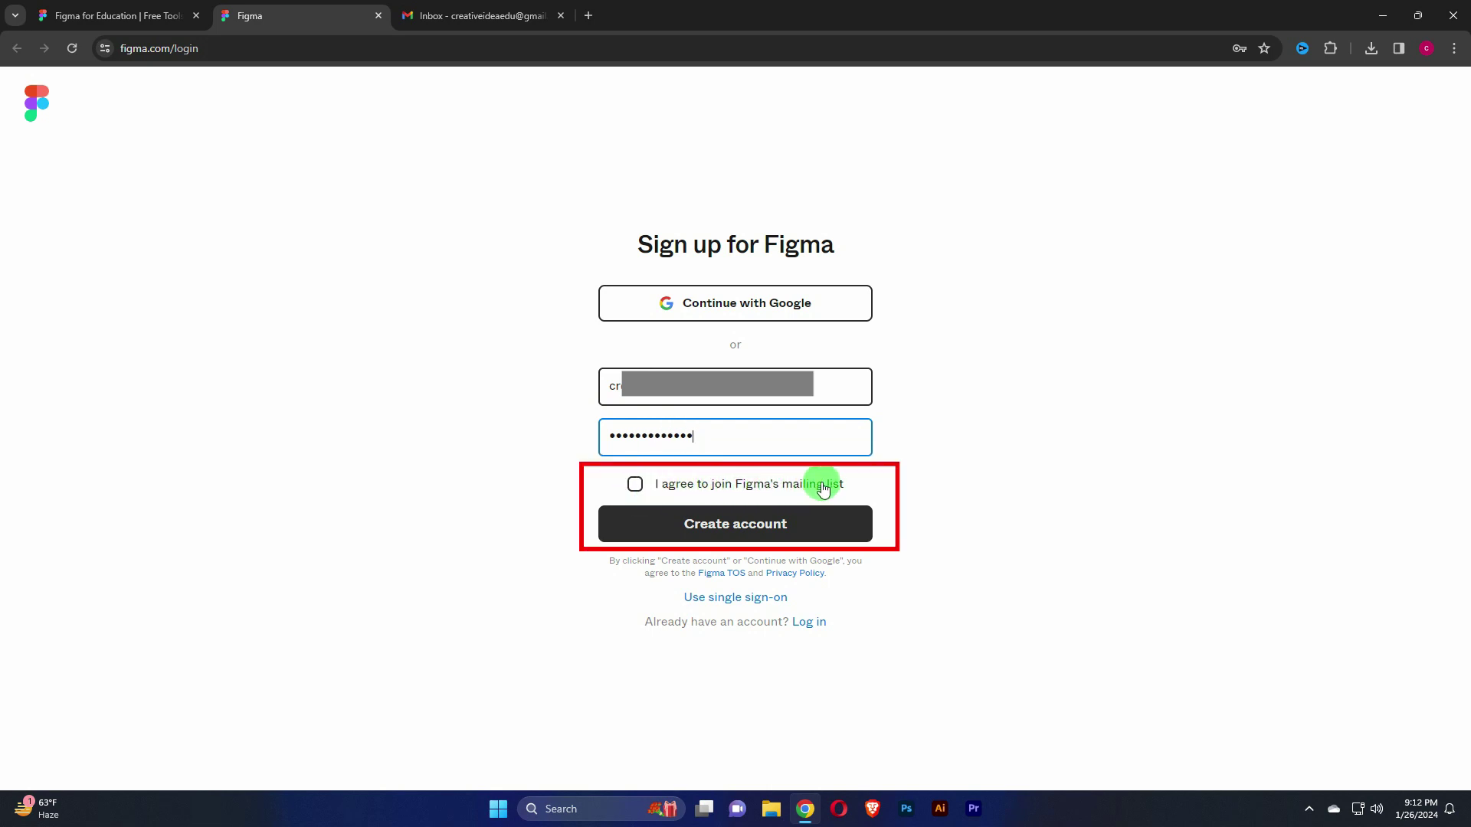
left_click(634, 486)
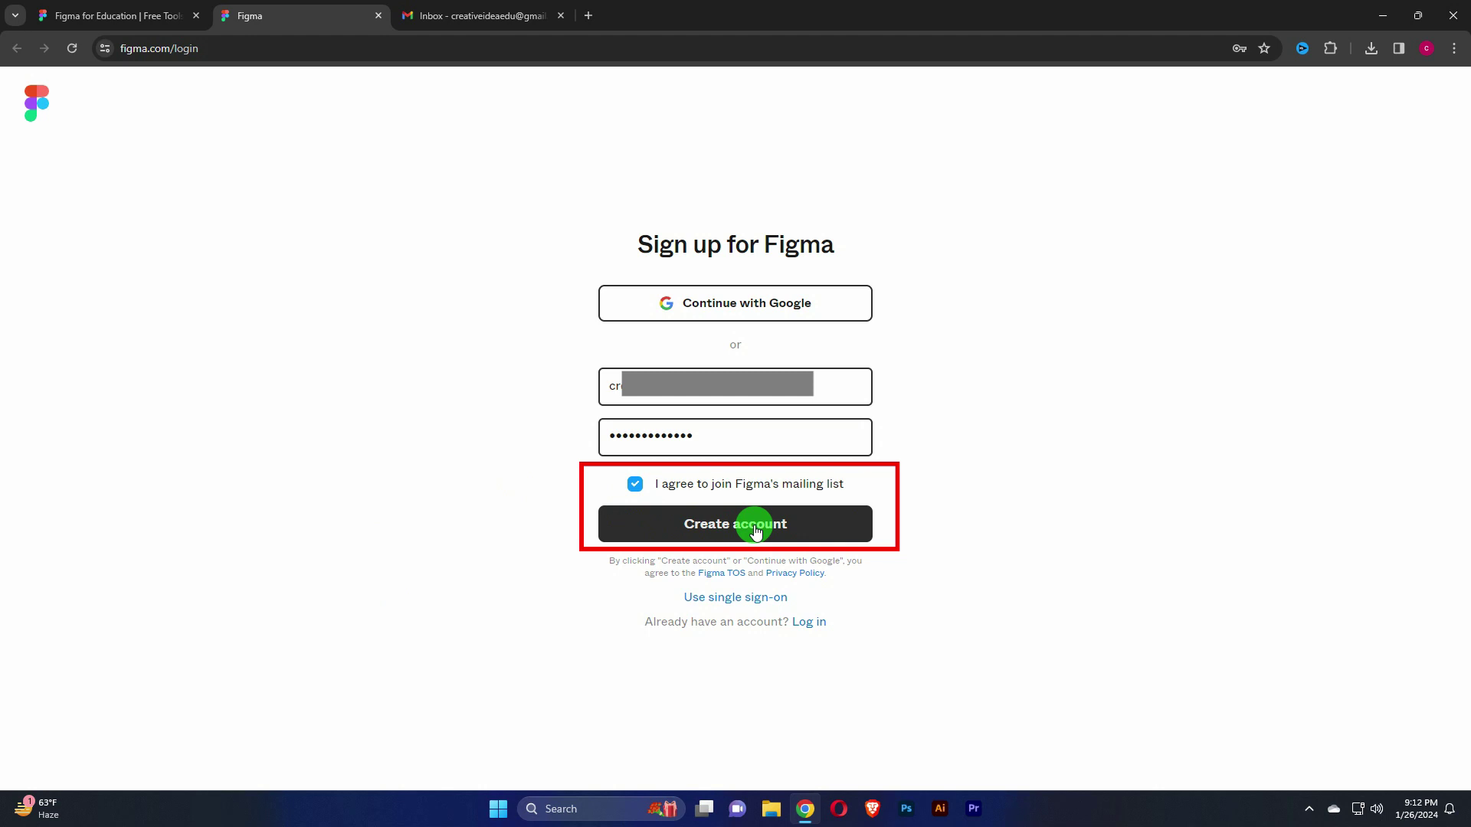
left_click(756, 529)
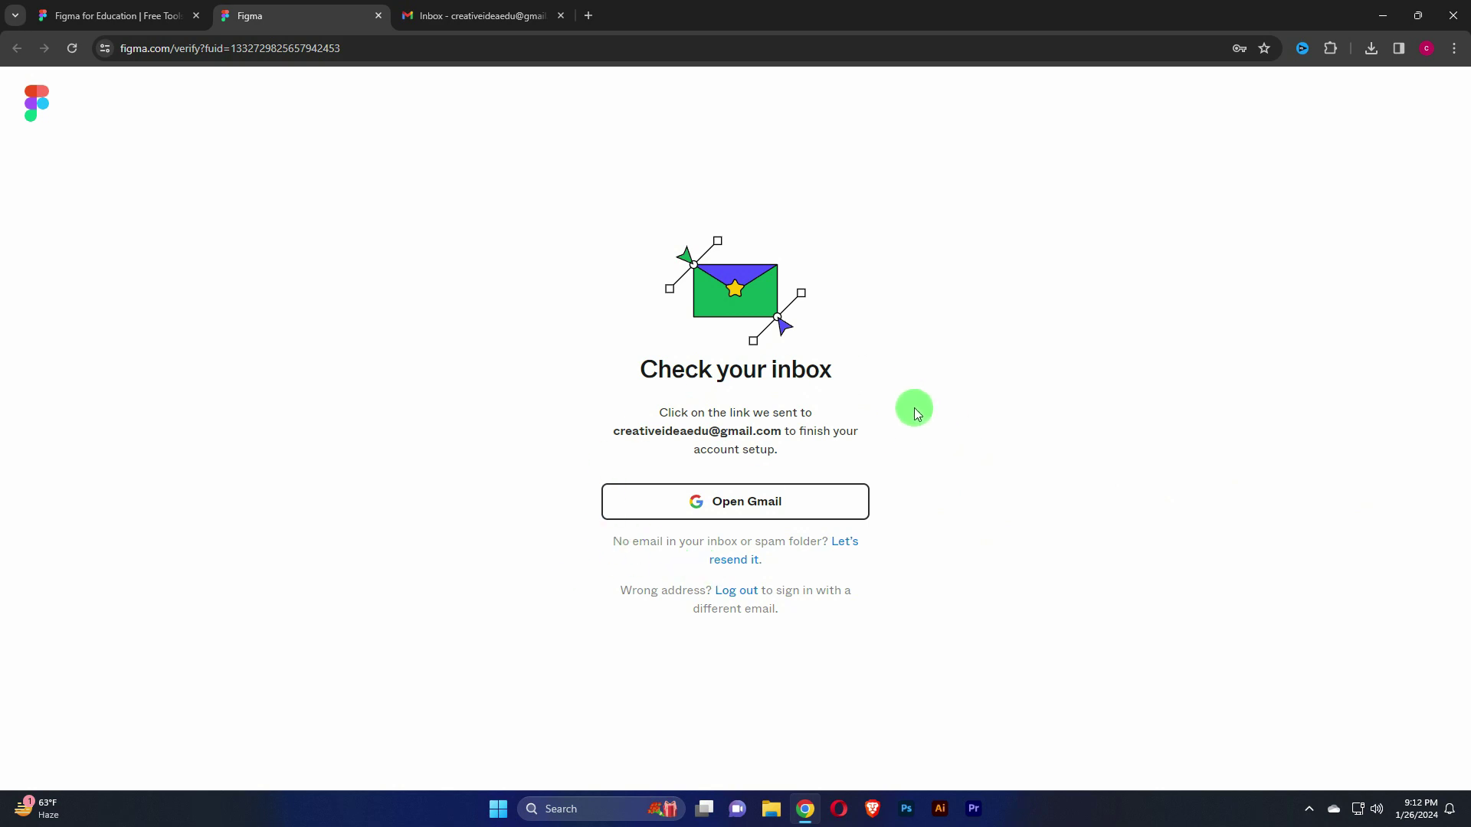
Refresh Gmail, open Figma's 'Verify your email address' message and verify the email
left_click(468, 15)
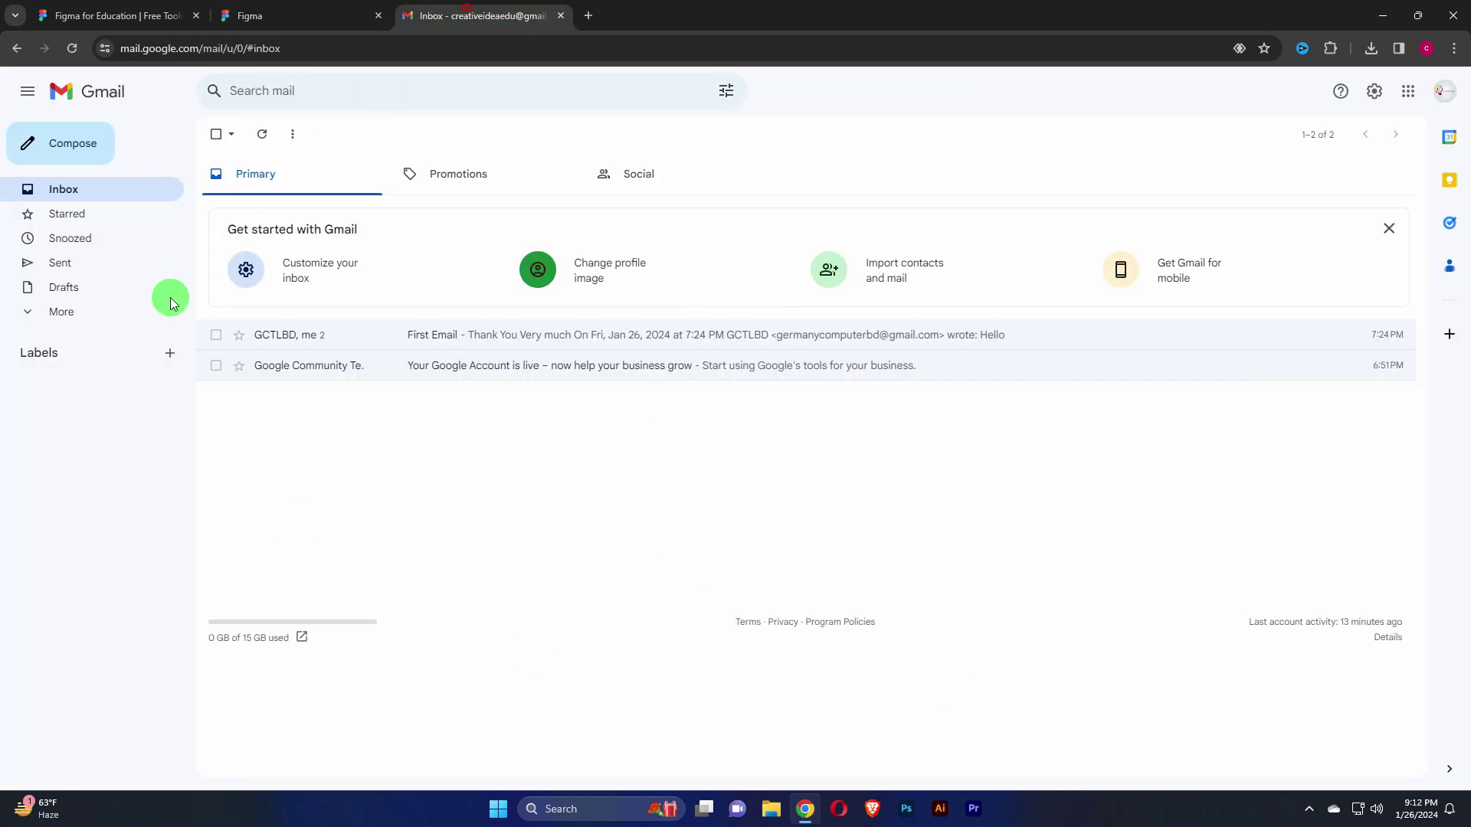
left_click(72, 48)
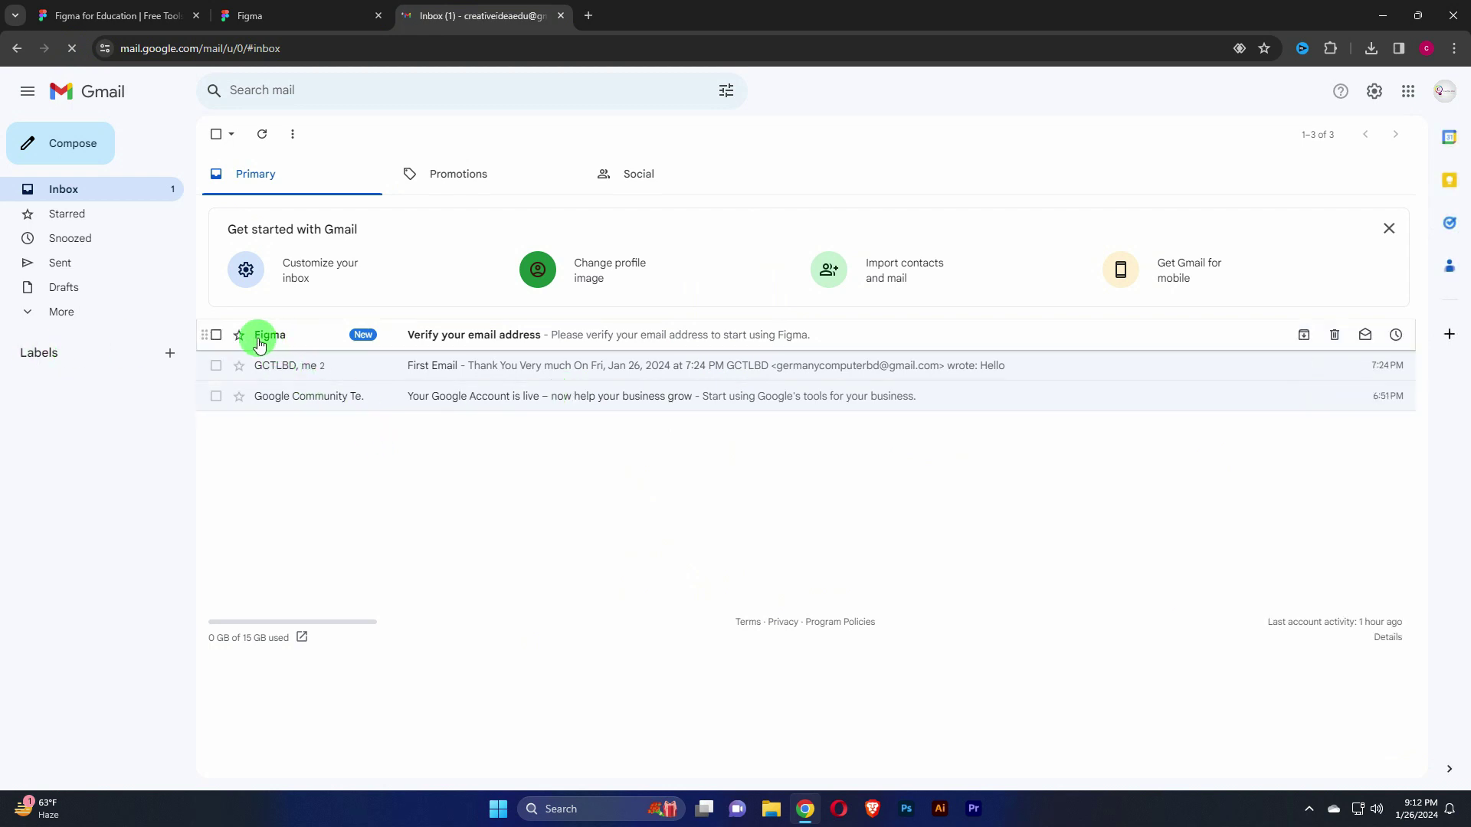
mouse_move(482, 334)
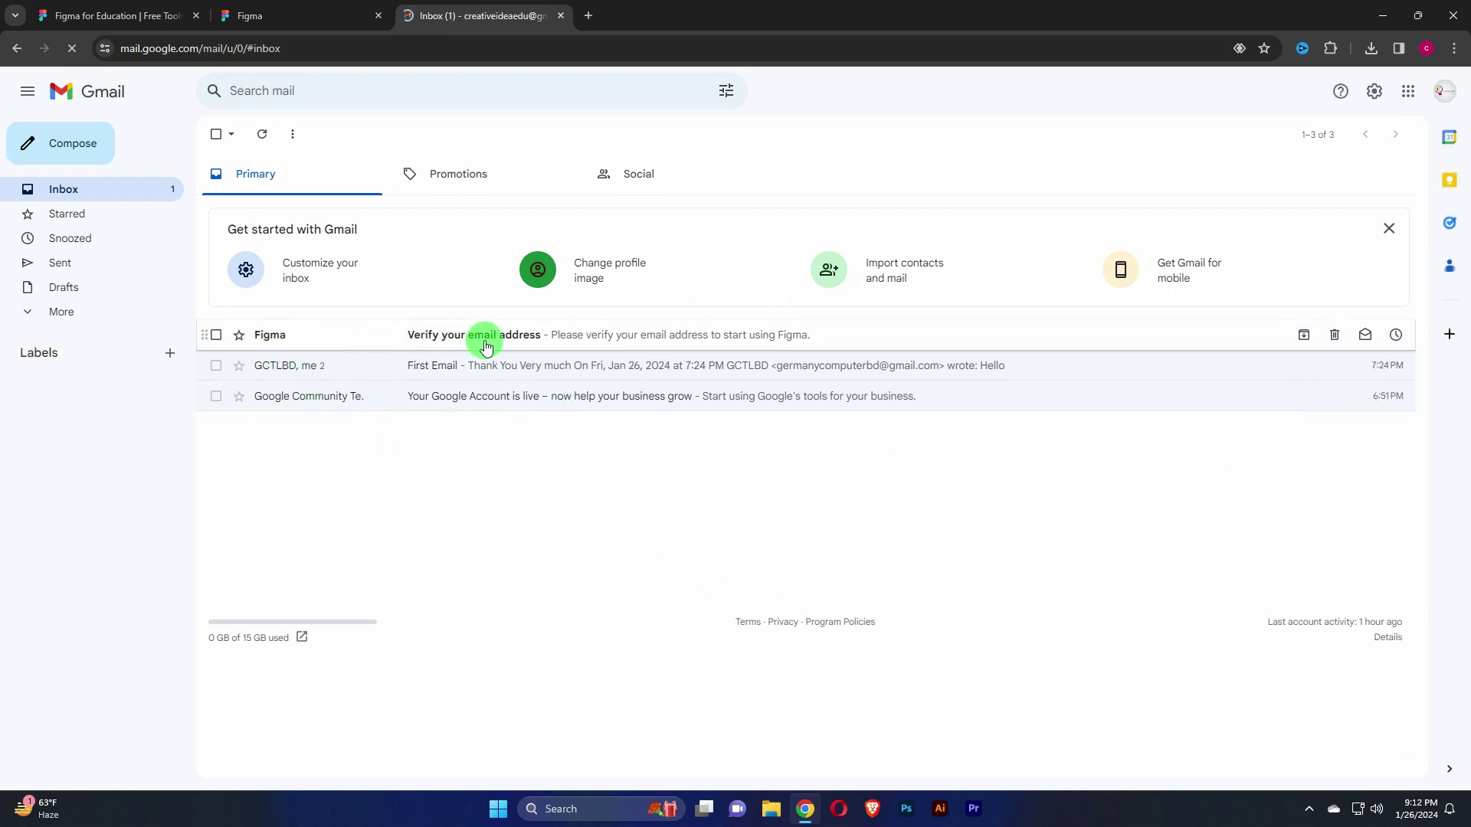
left_click(469, 337)
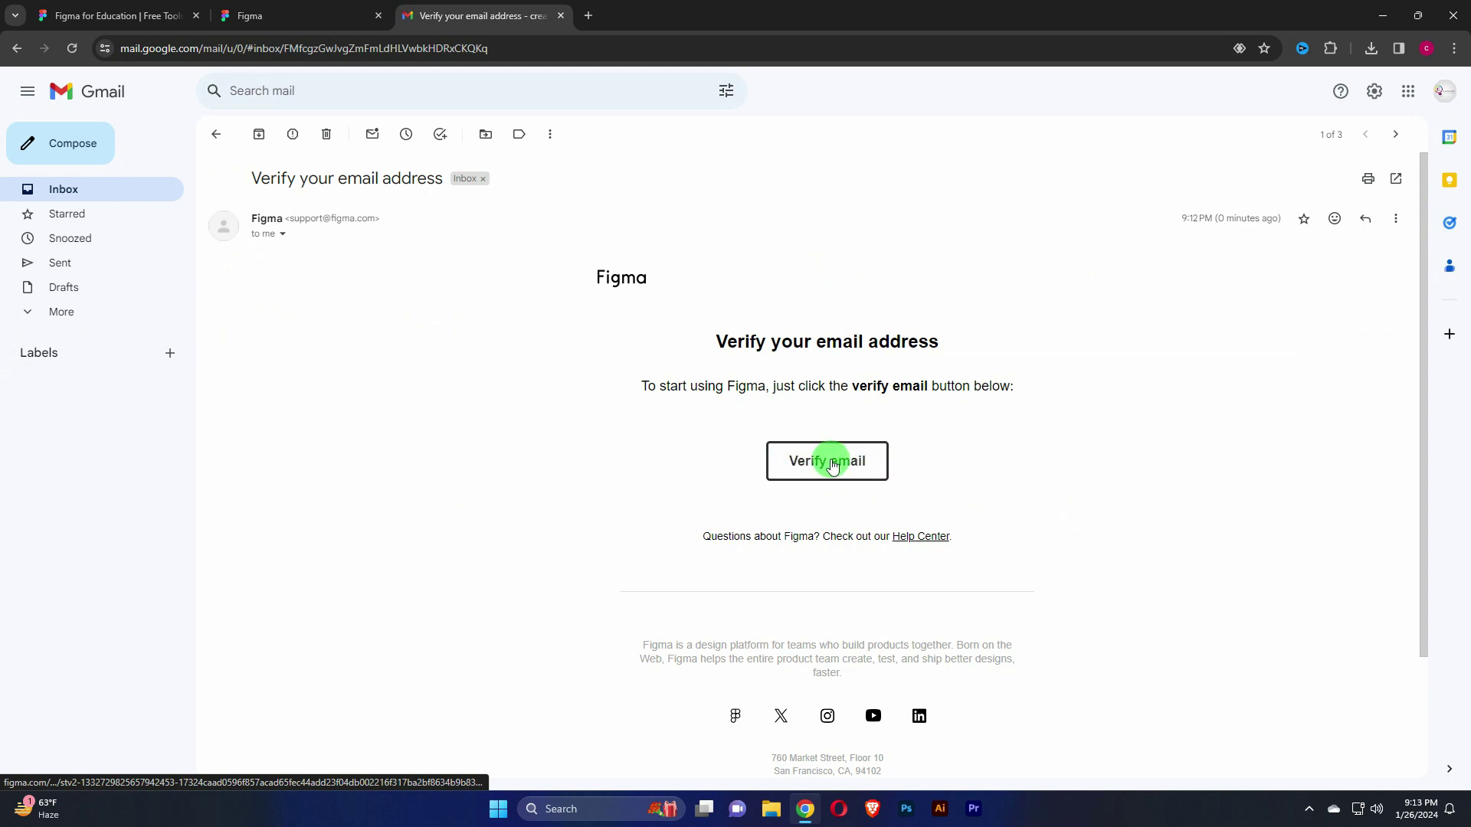
left_click(830, 460)
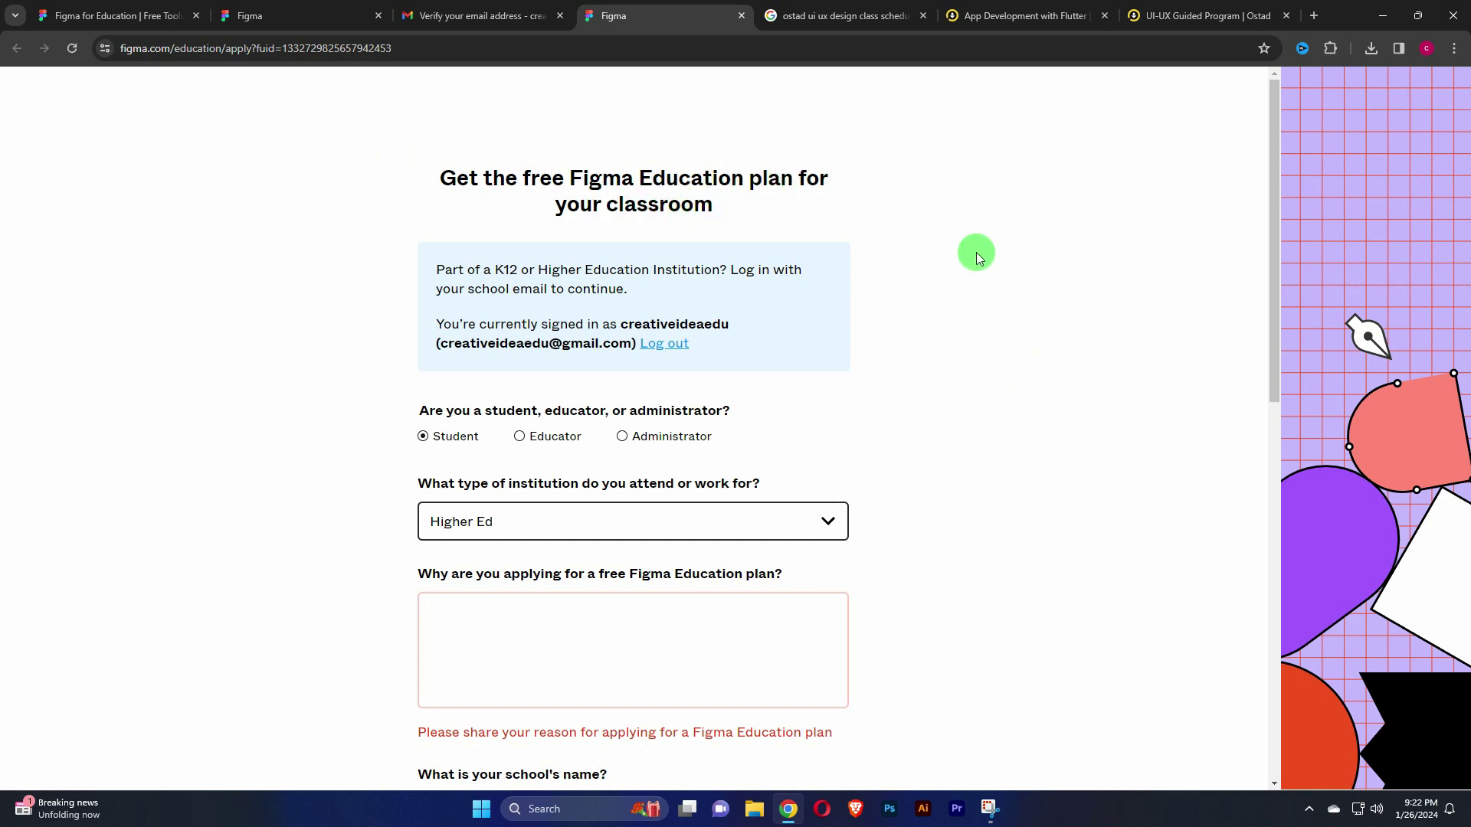
Keep Higher Ed as the institution type on the Education form
scroll(950, 284, "down", 1)
scroll(947, 289, "down", 1)
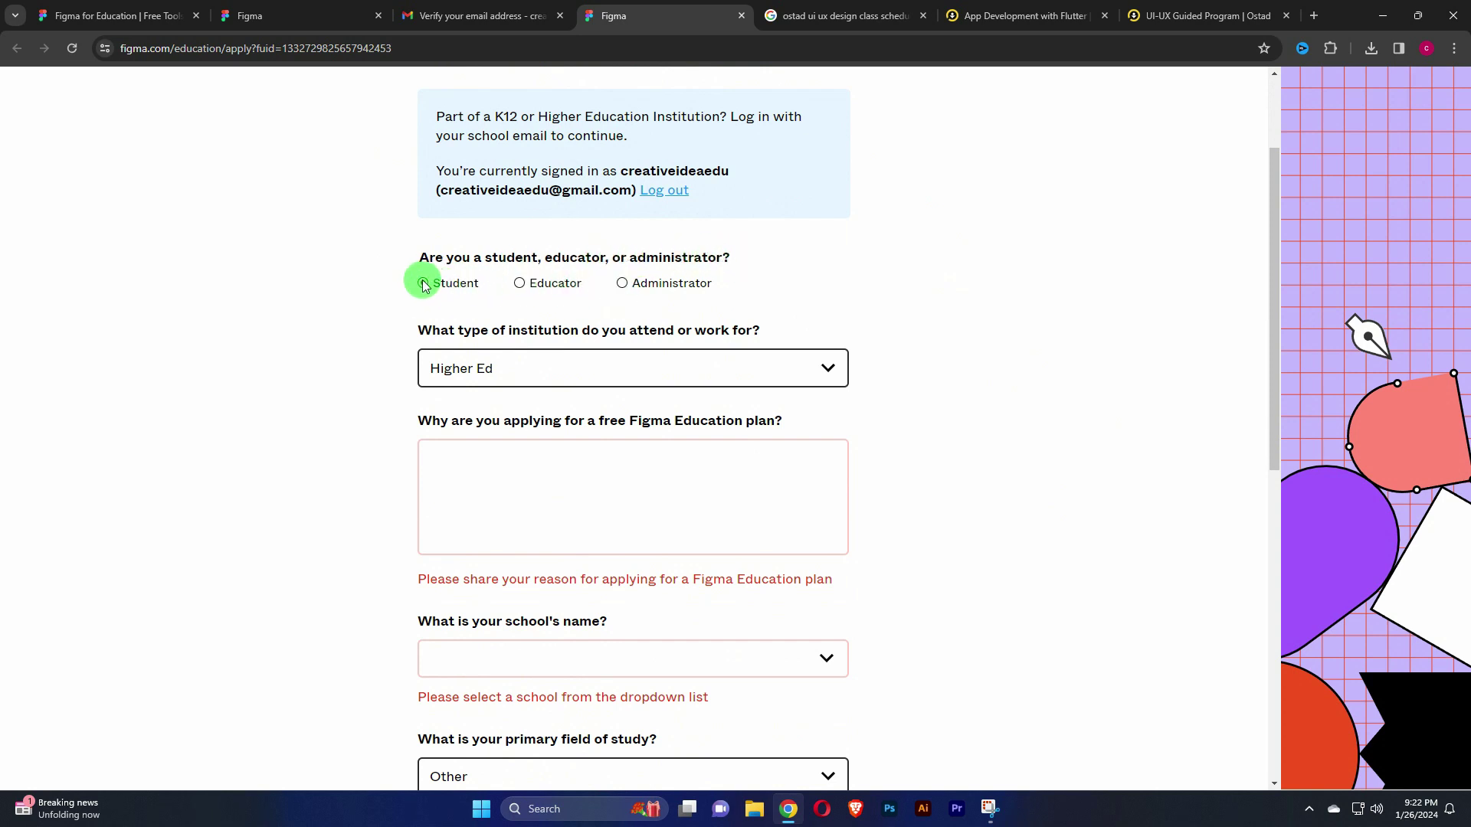
scroll(418, 289, "down", 2)
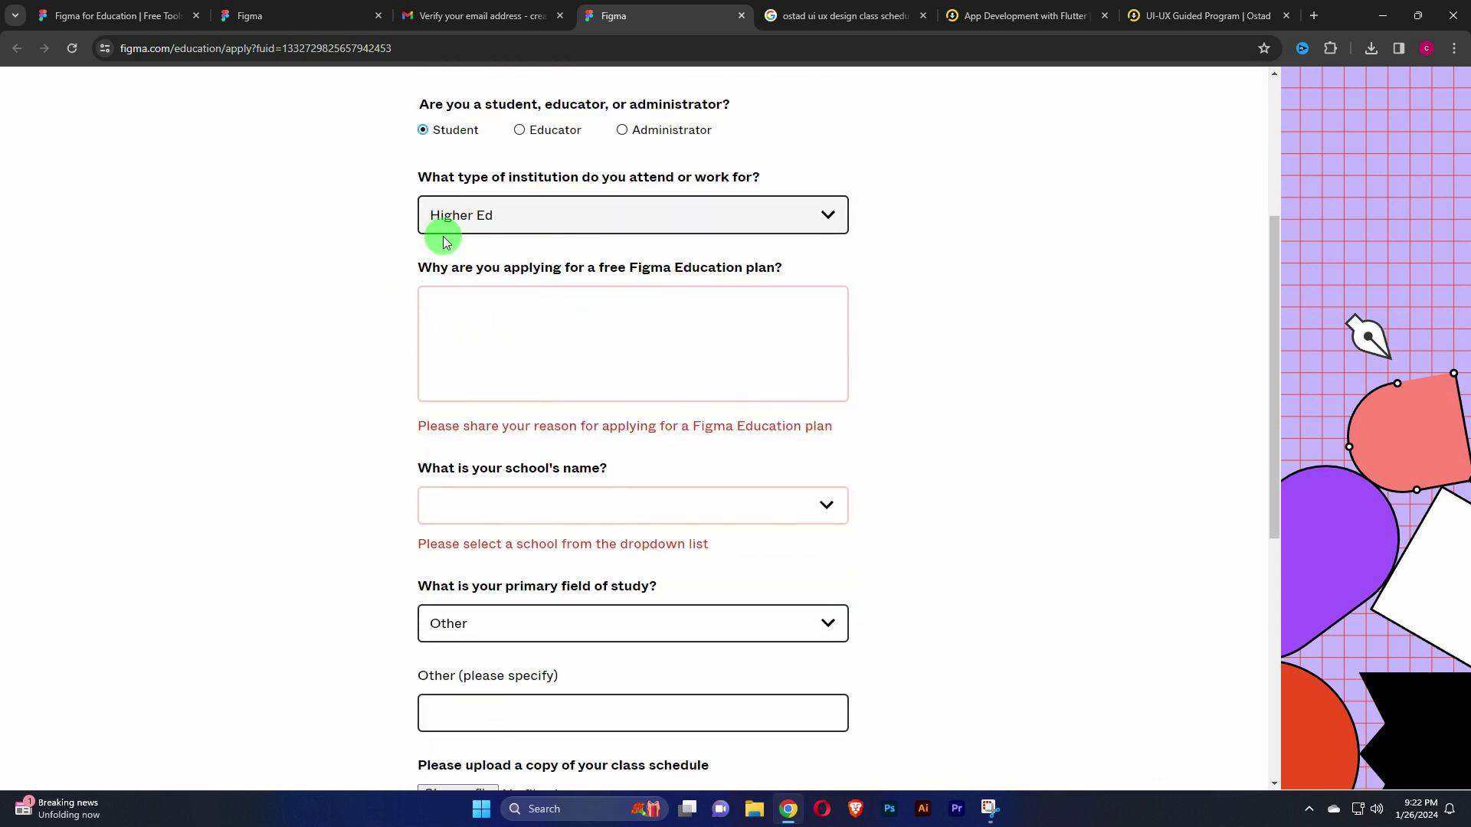
scroll(437, 230, "up", 1)
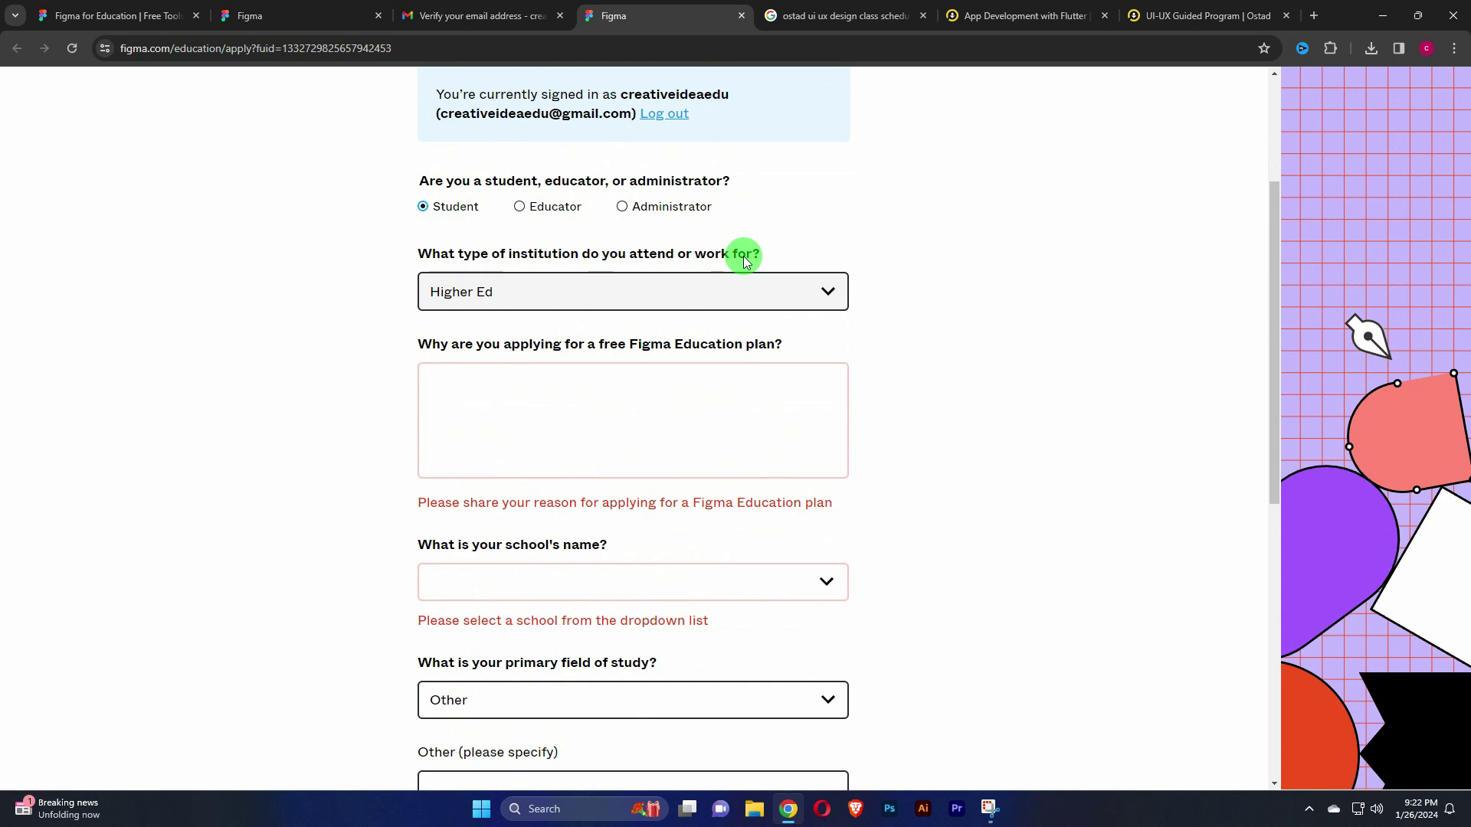
left_click(833, 298)
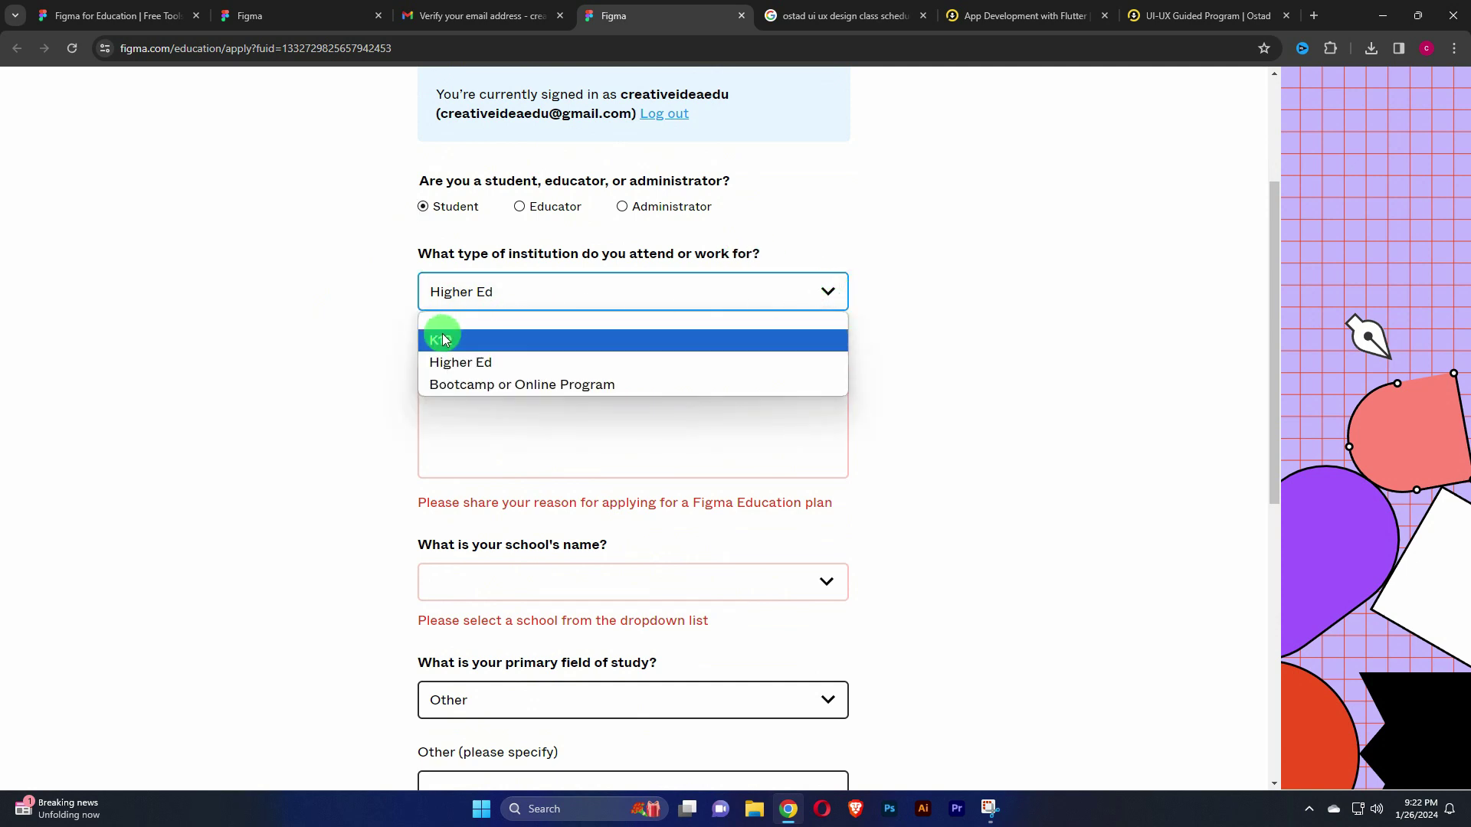
left_click(485, 362)
Paste the reason for applying, replacing 'graphic design' with 'UI UX Design'
scroll(858, 337, "down", 1)
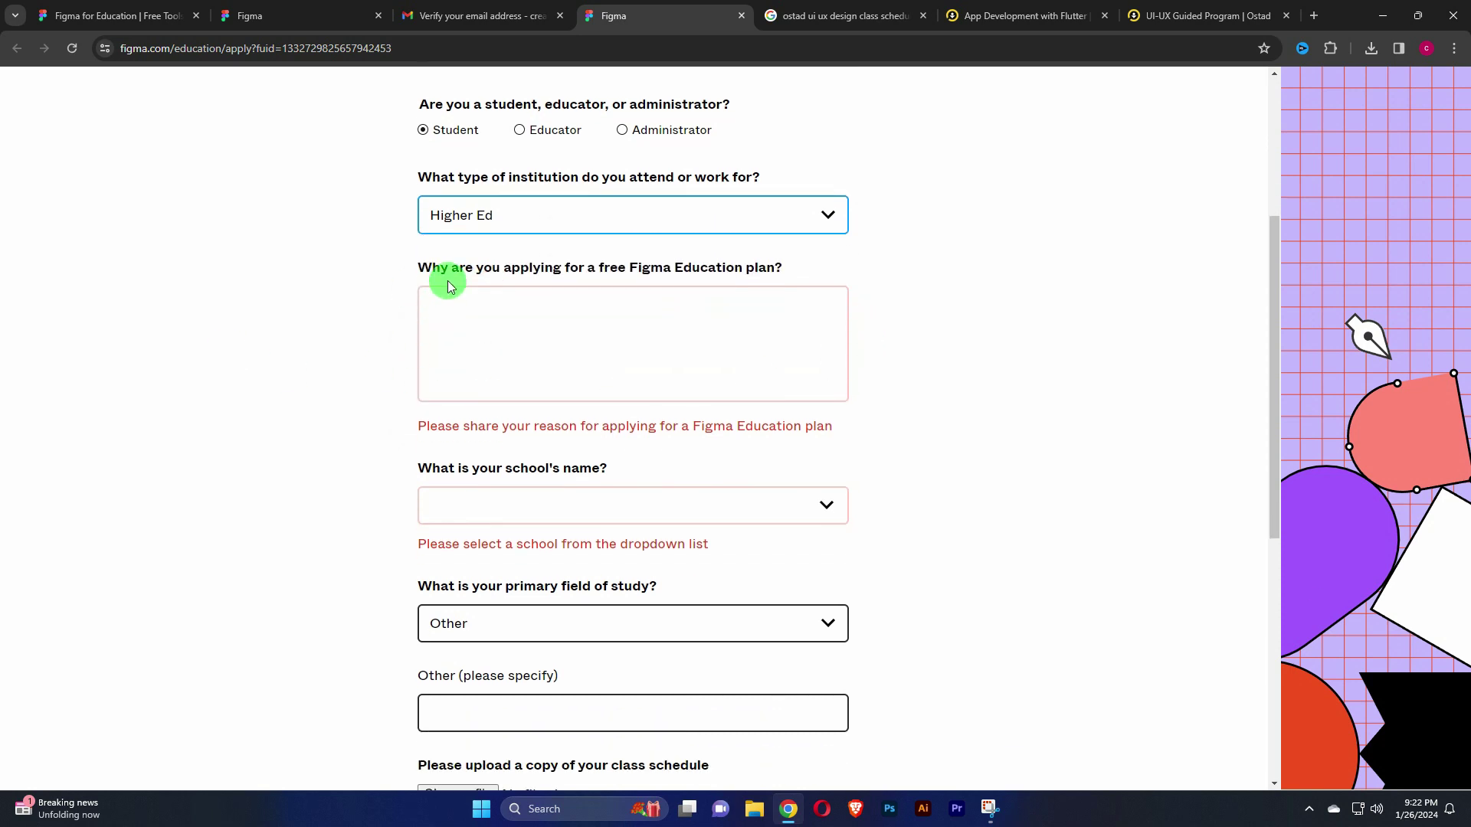
left_click(487, 314)
type("As a student of graphic design, I believe that Figma is an extremely powerful design tool that can help me create better designs.")
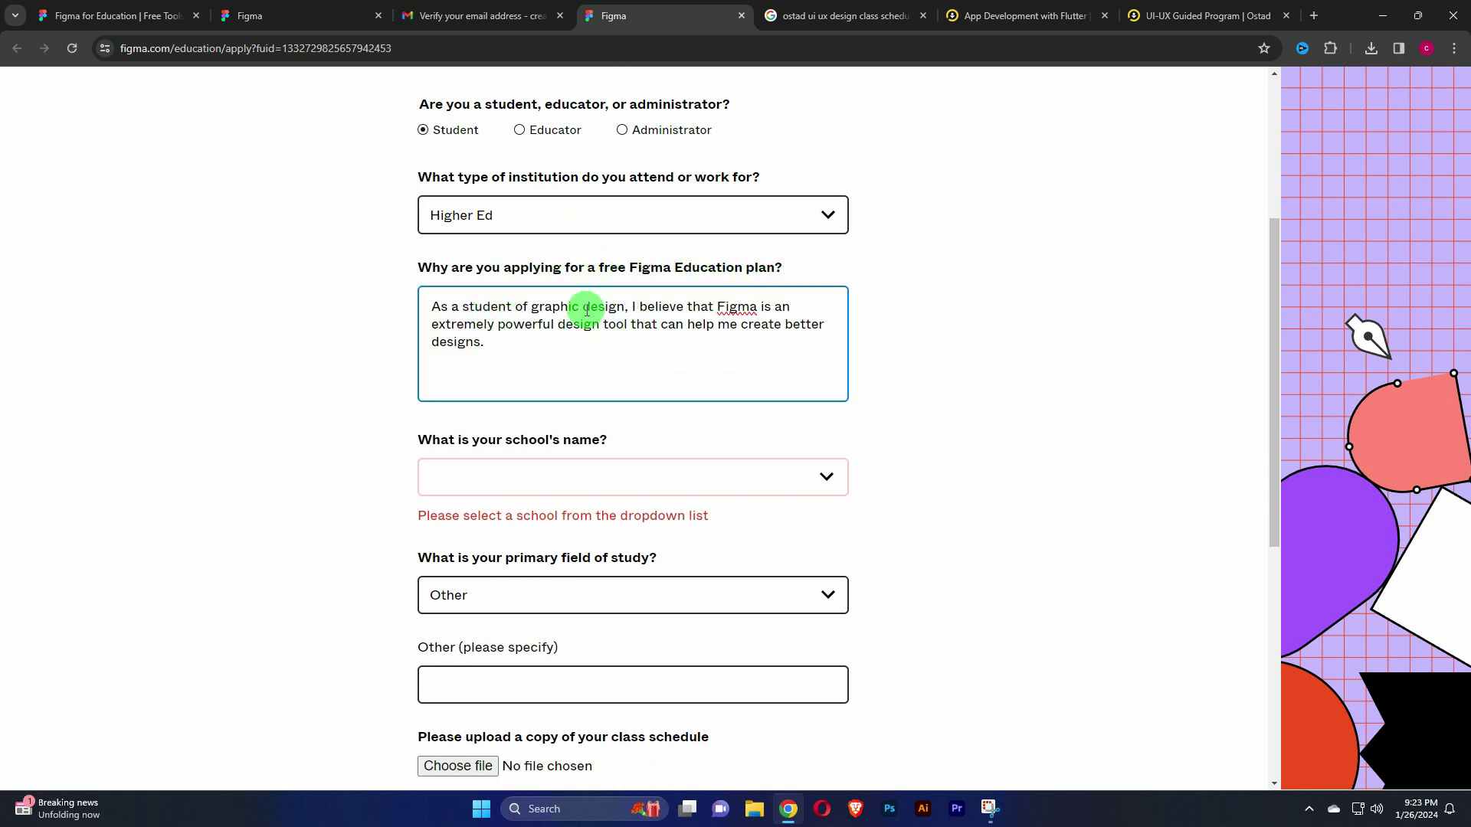
left_click_drag(623, 308, 530, 301)
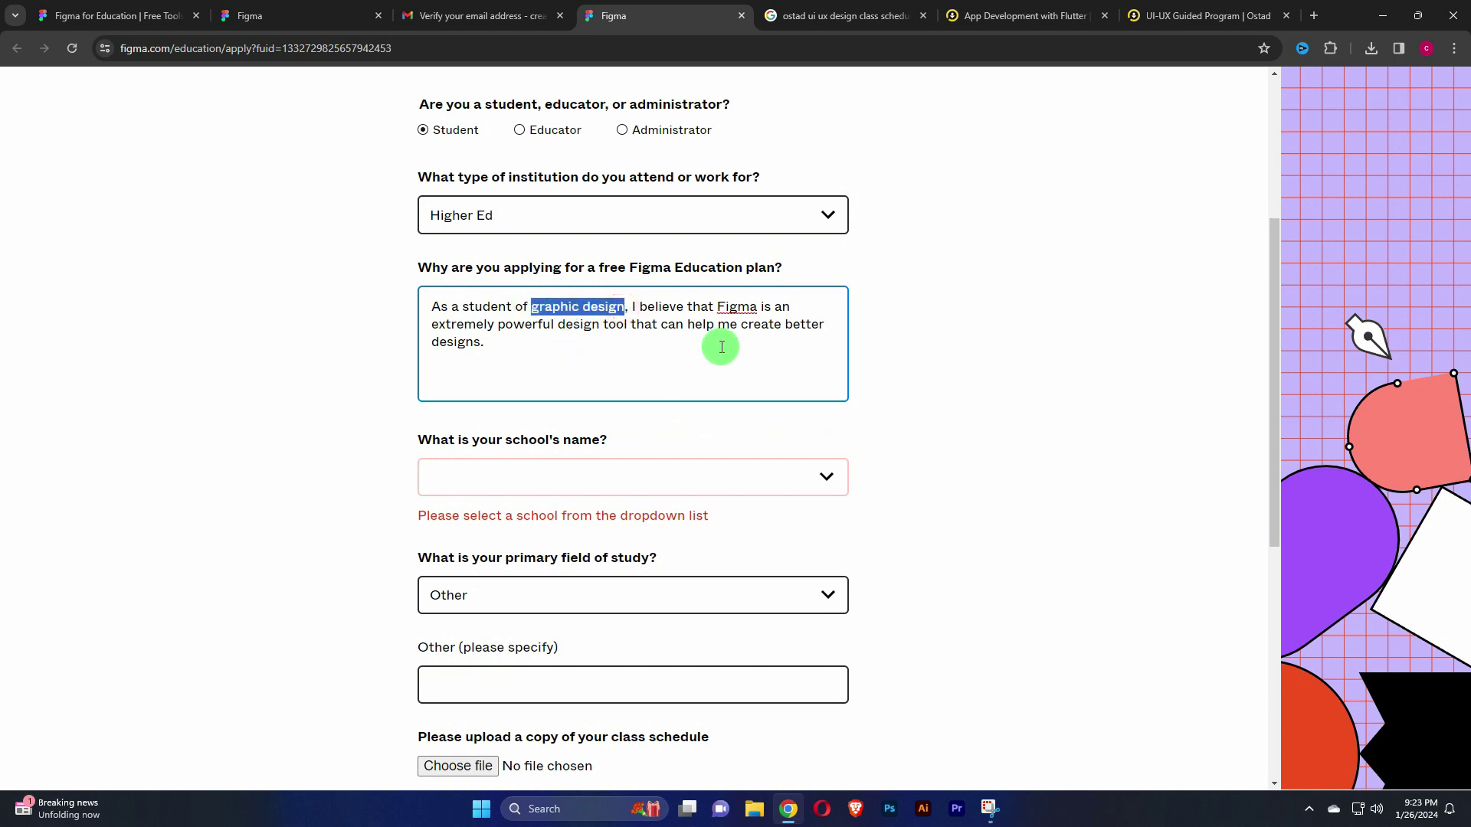
type("UI U")
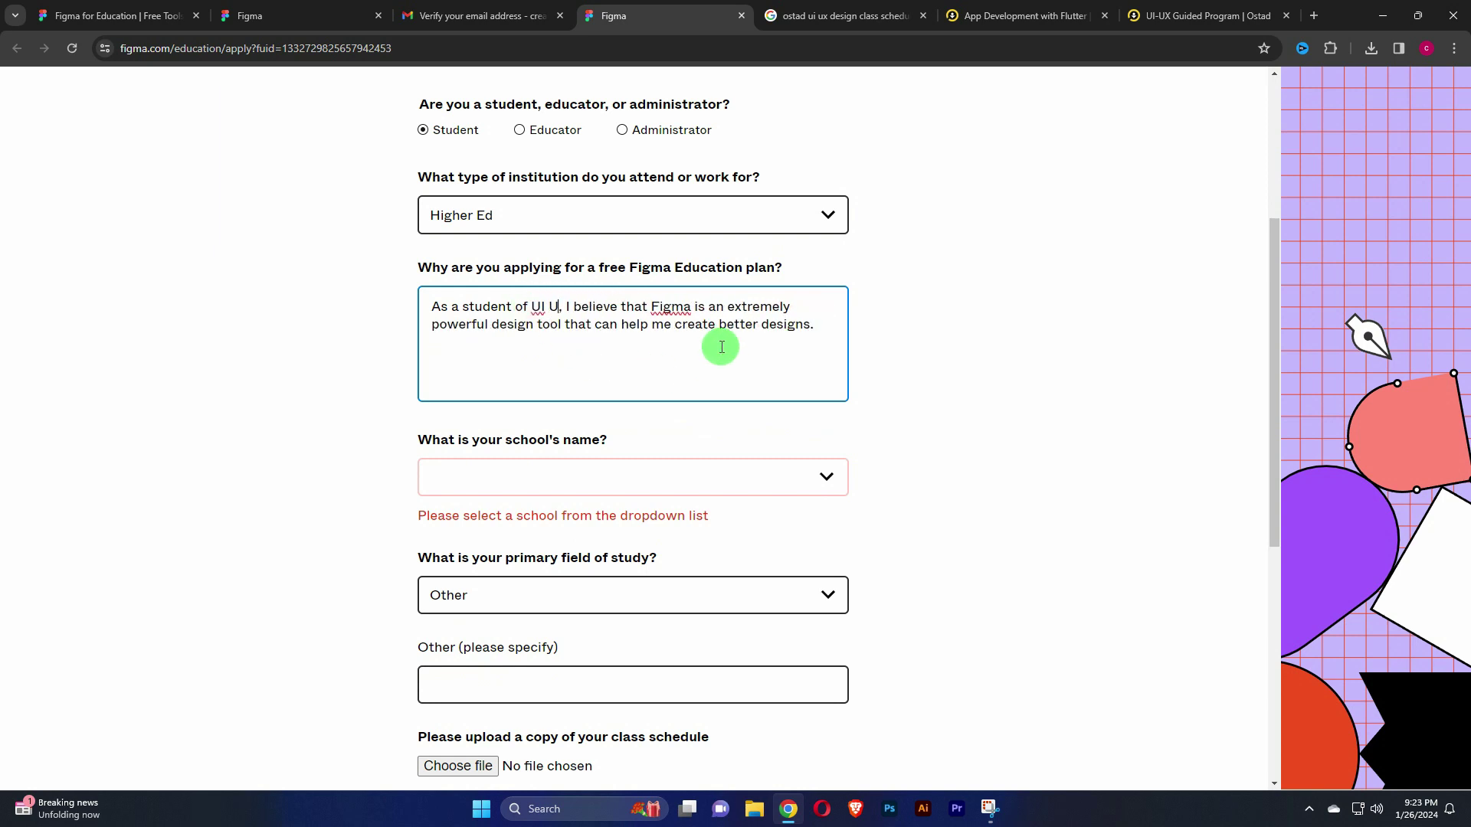
type("X Des")
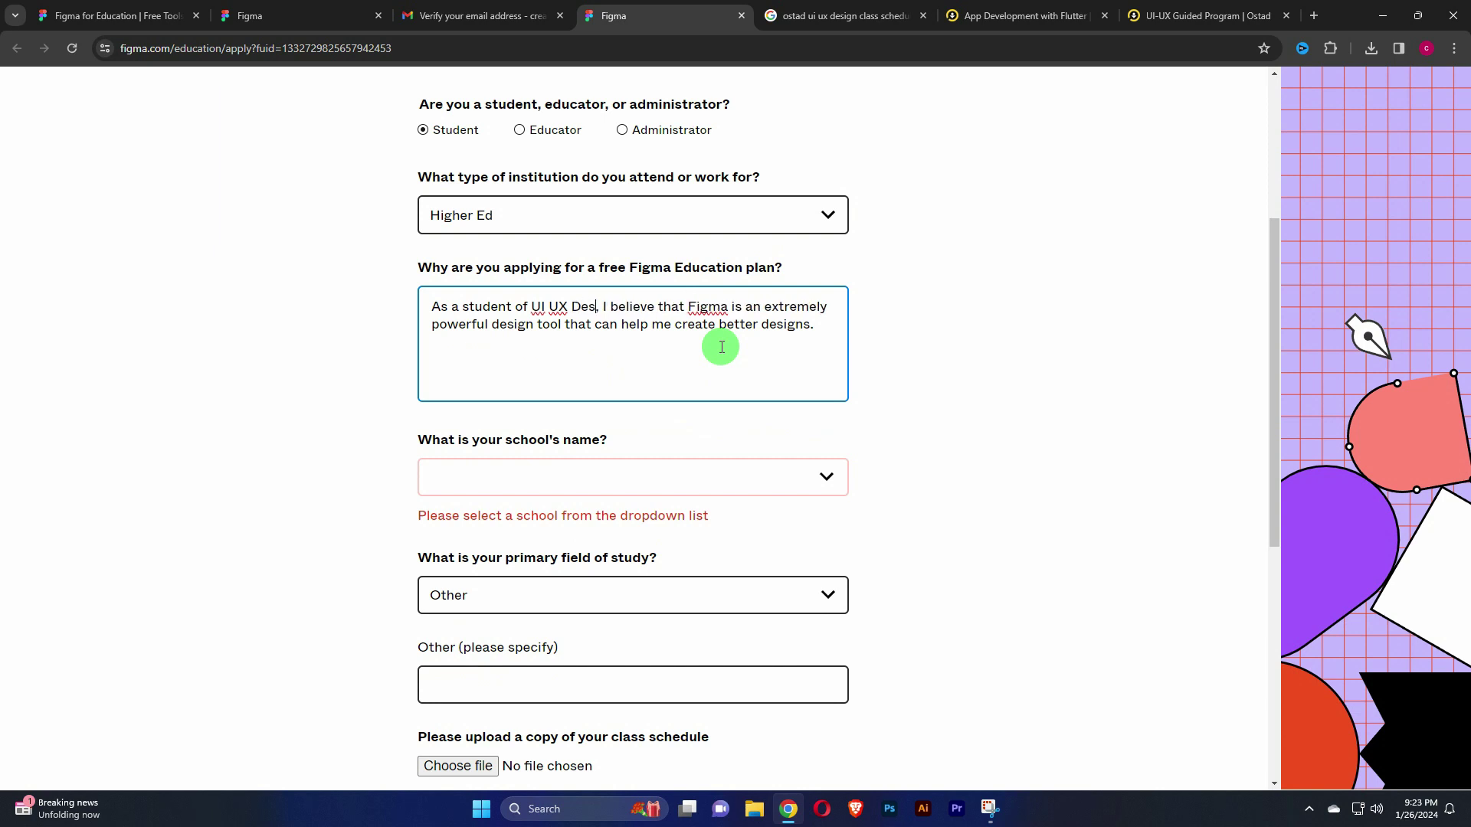
type("ign")
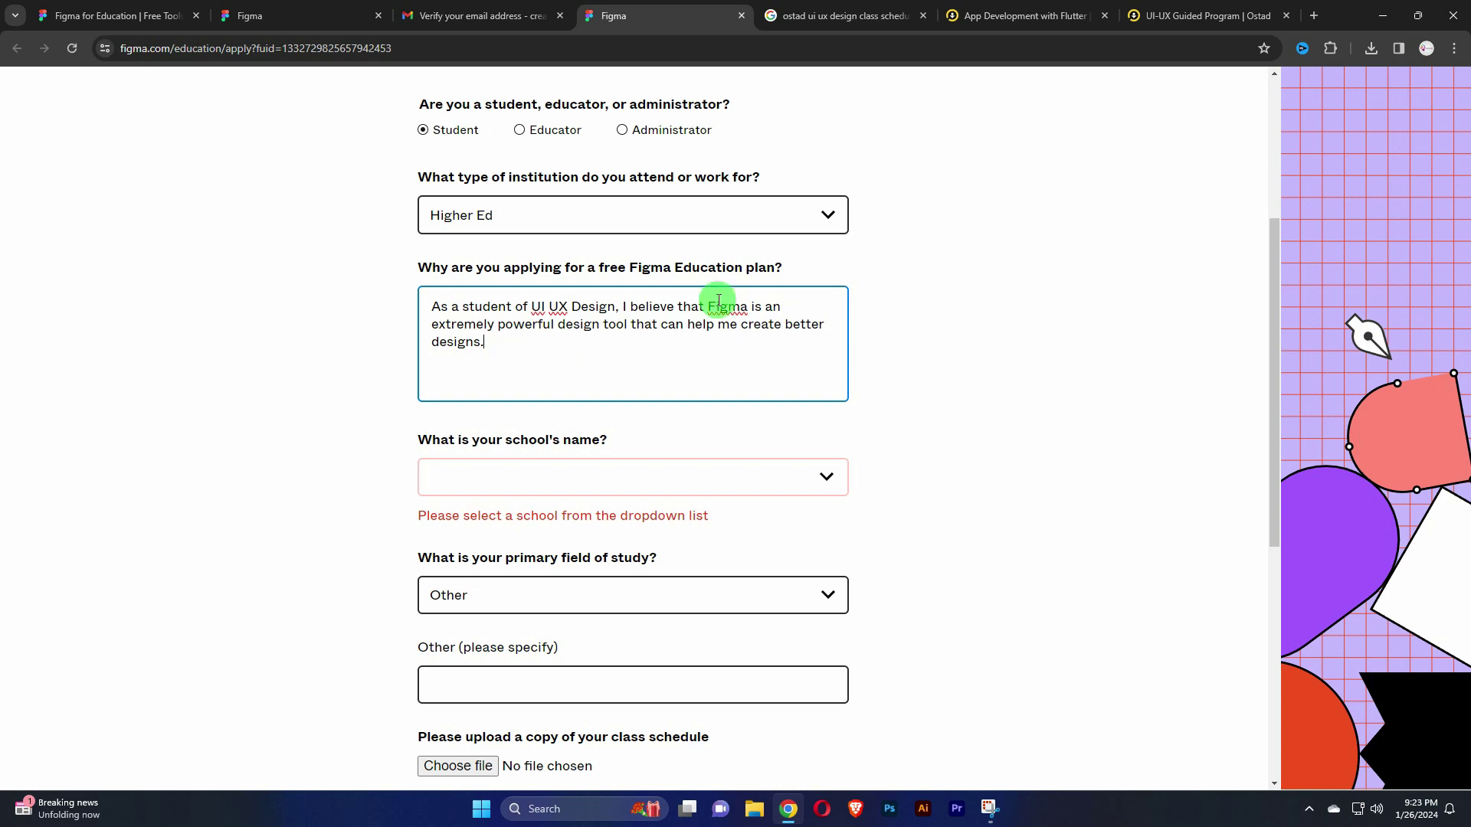
scroll(975, 334, "down", 1)
Set the school to National University
left_click(451, 391)
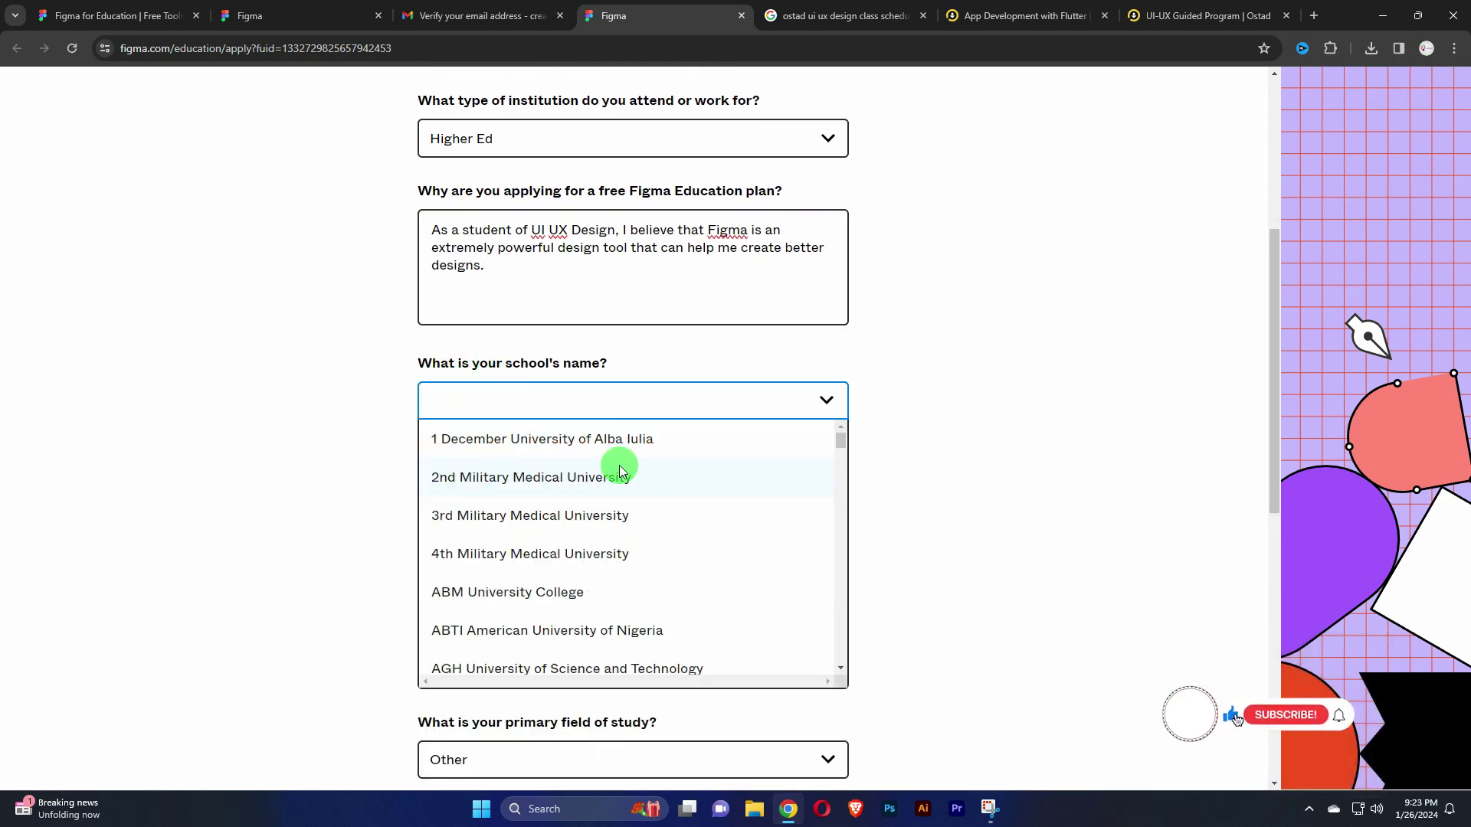
scroll(613, 560, "down", 3)
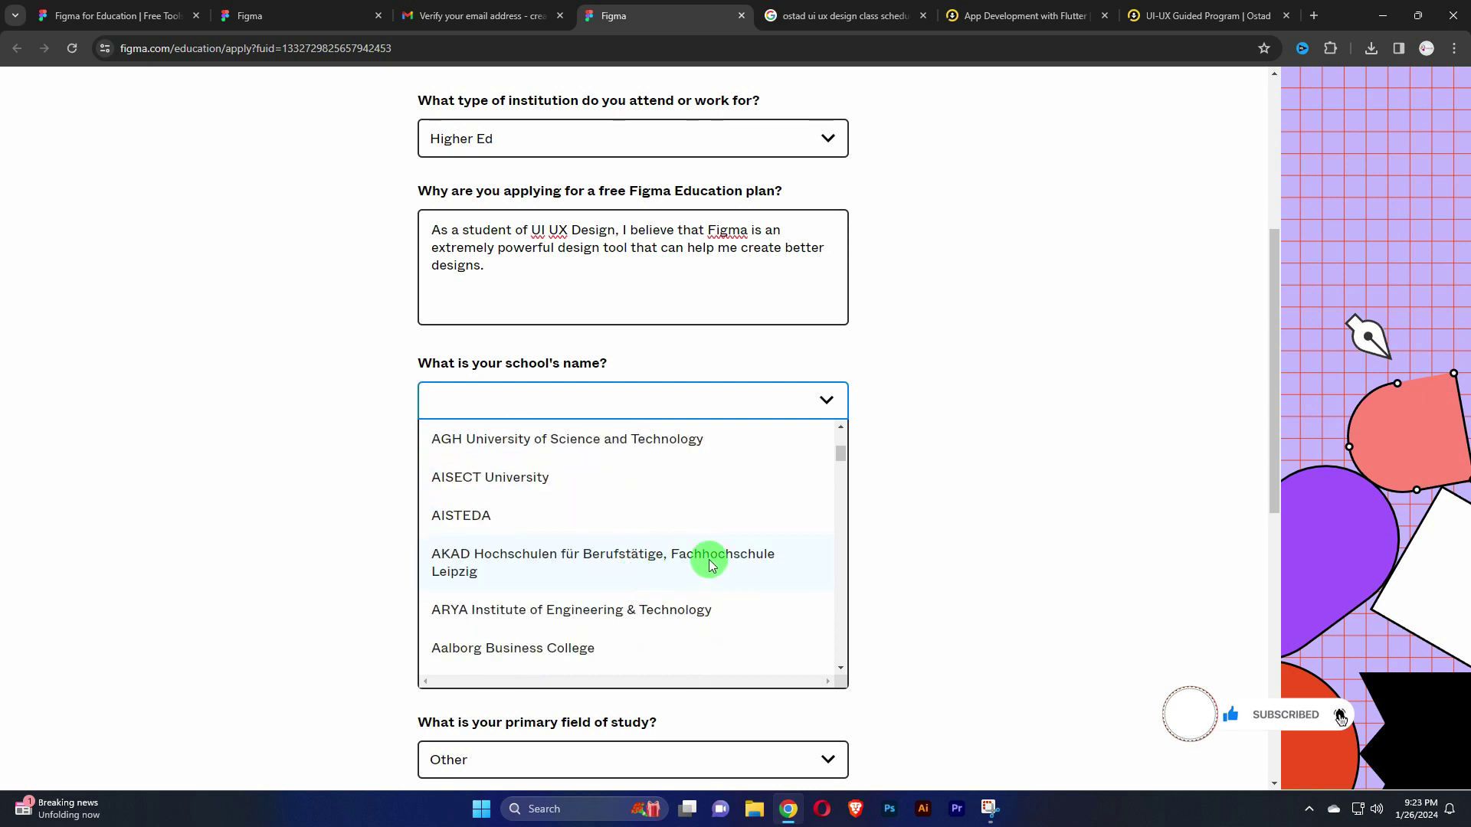
scroll(706, 558, "up", 3)
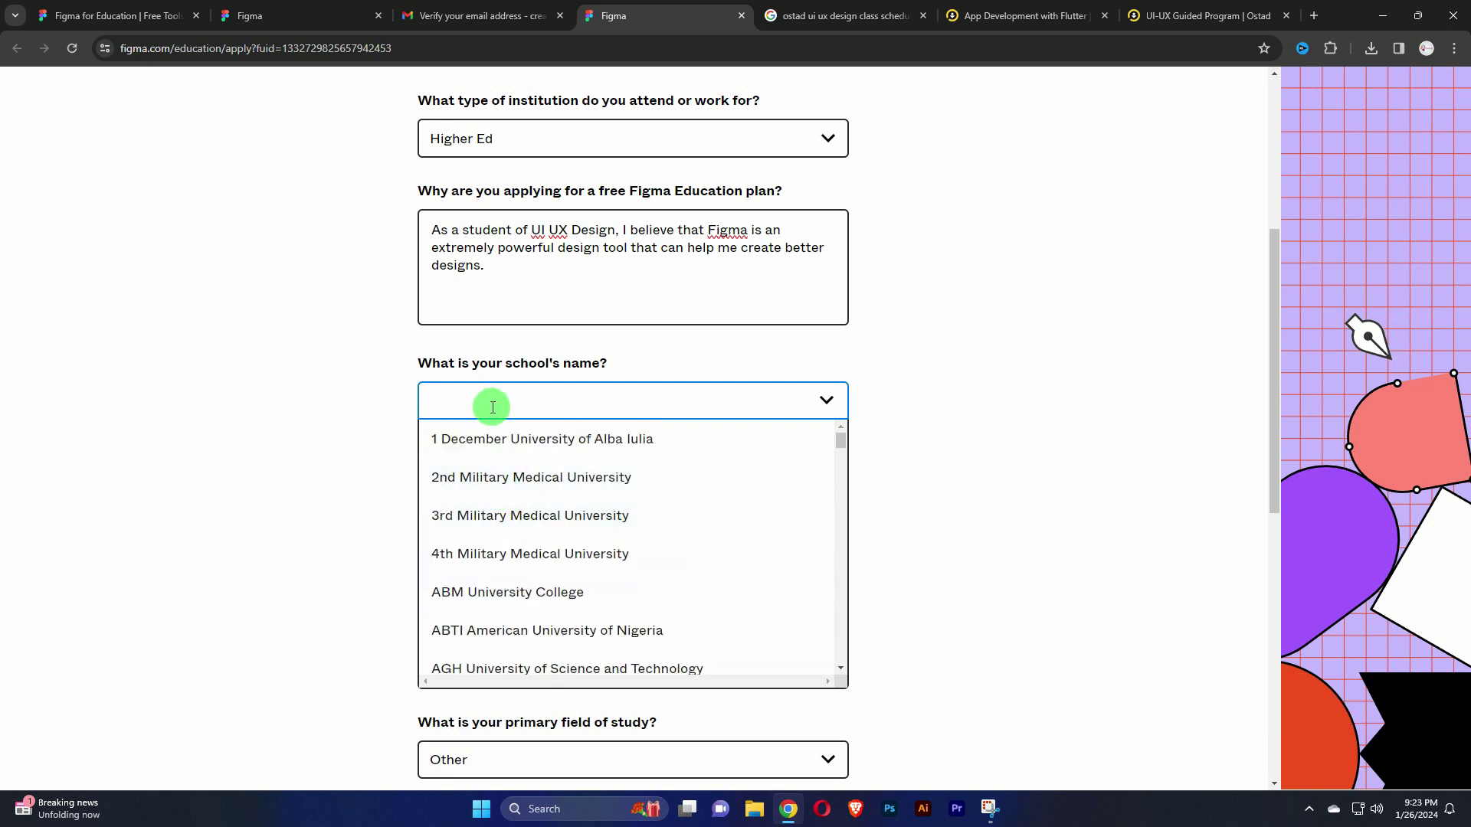
type("Nat")
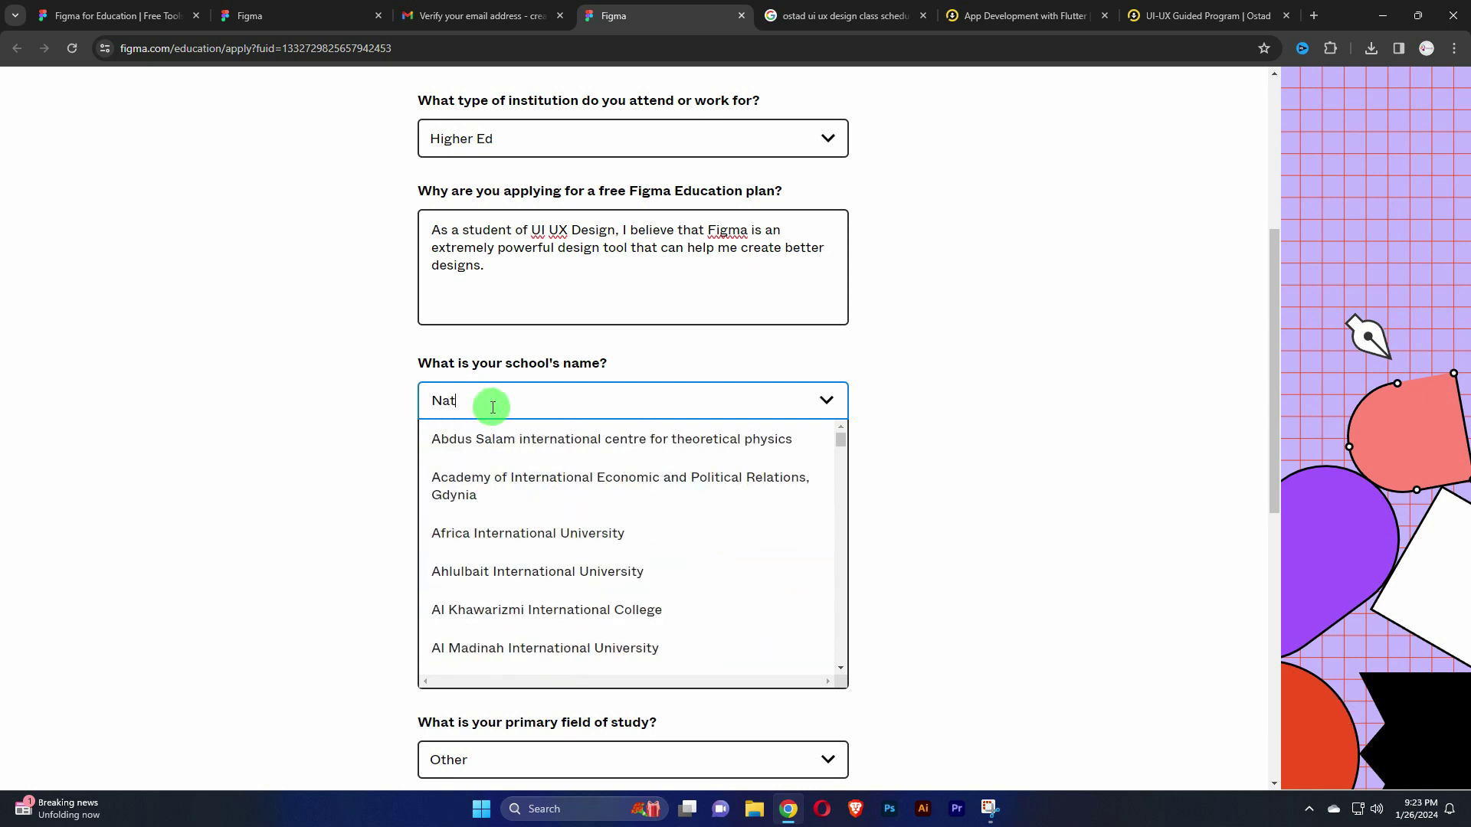
type("ional University")
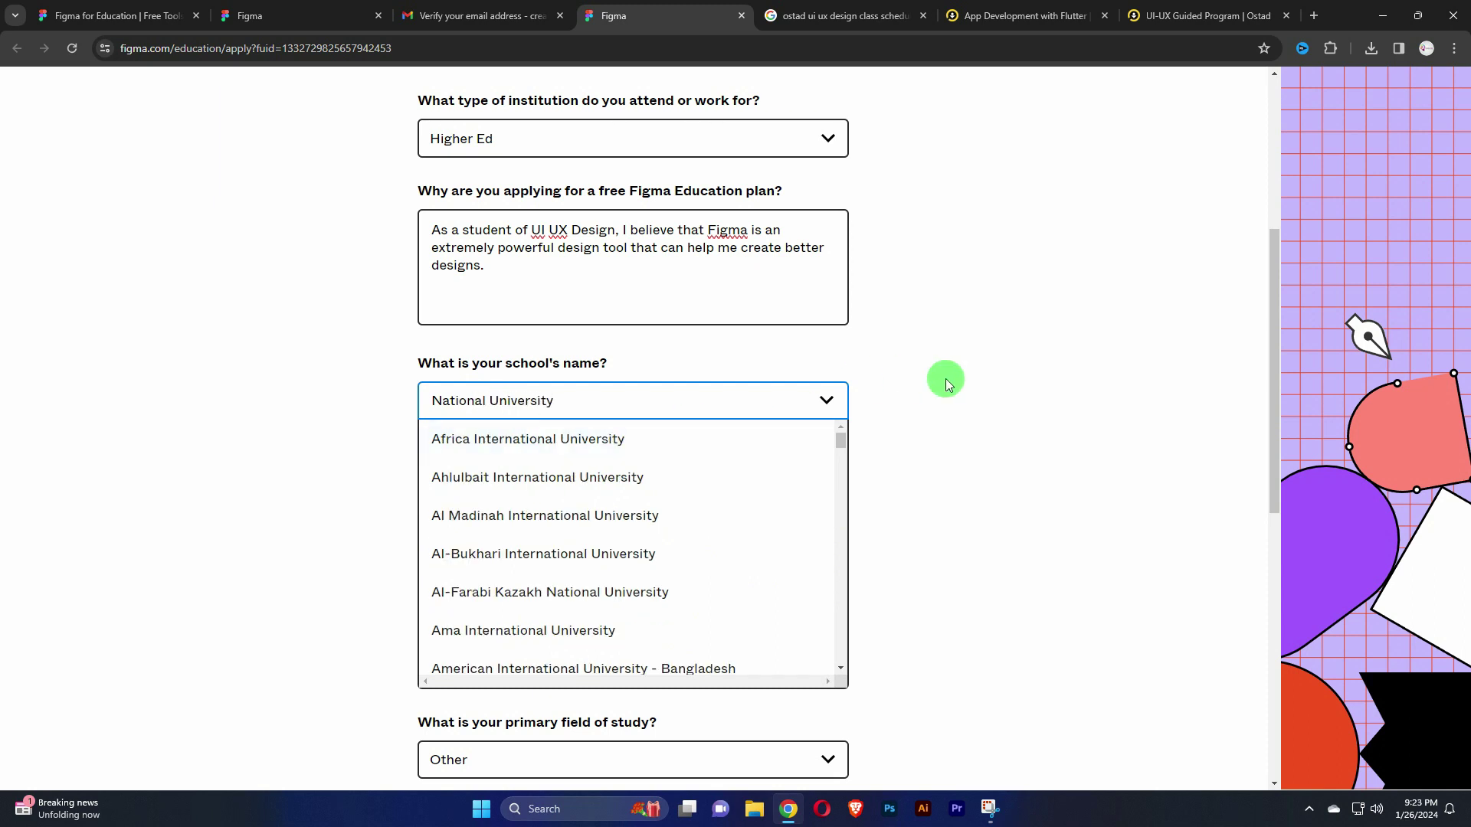
left_click(946, 363)
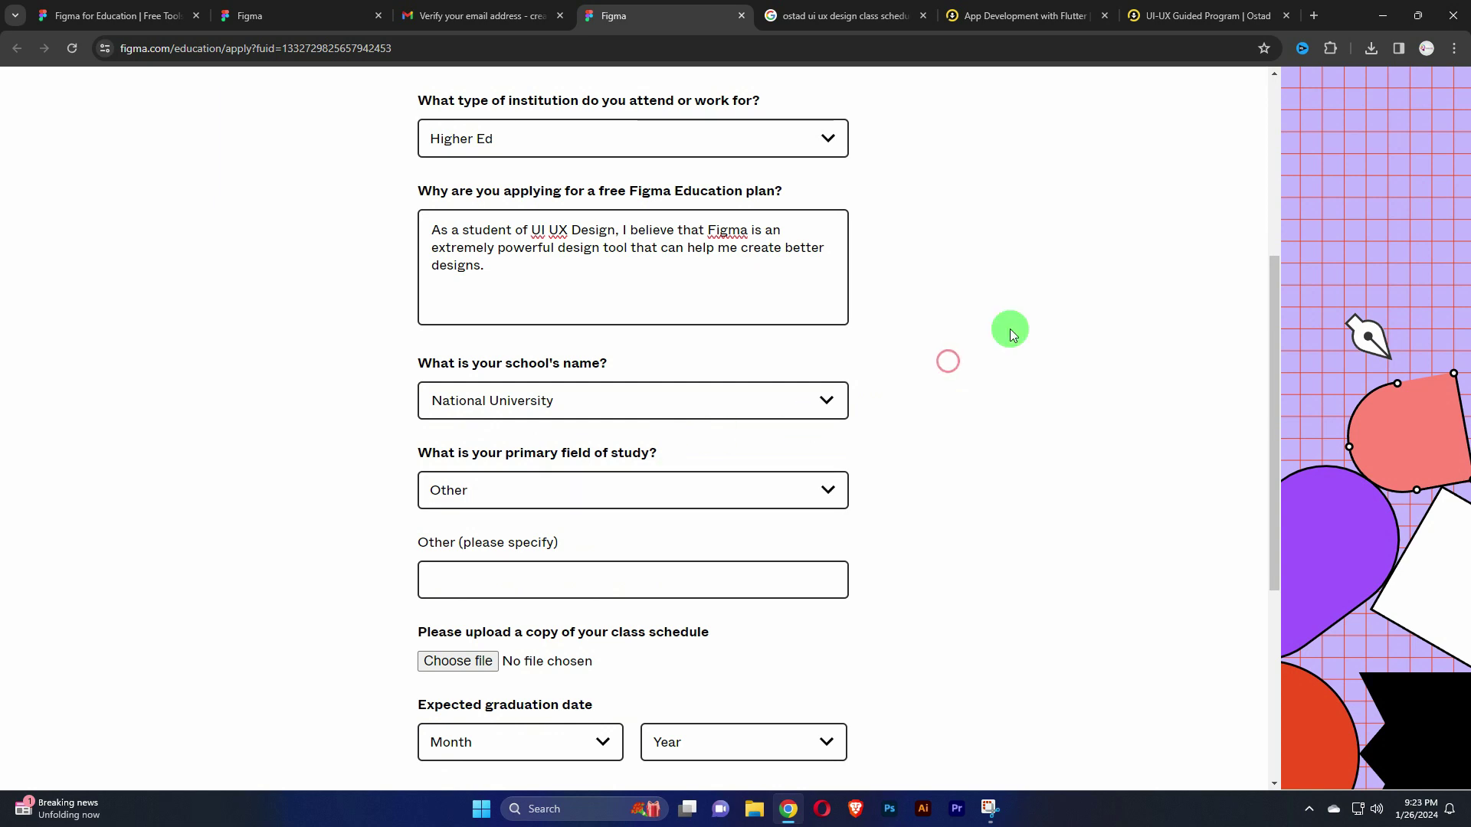
Choose UX/UI or Interaction Design as the primary field of study
scroll(1008, 329, "down", 1)
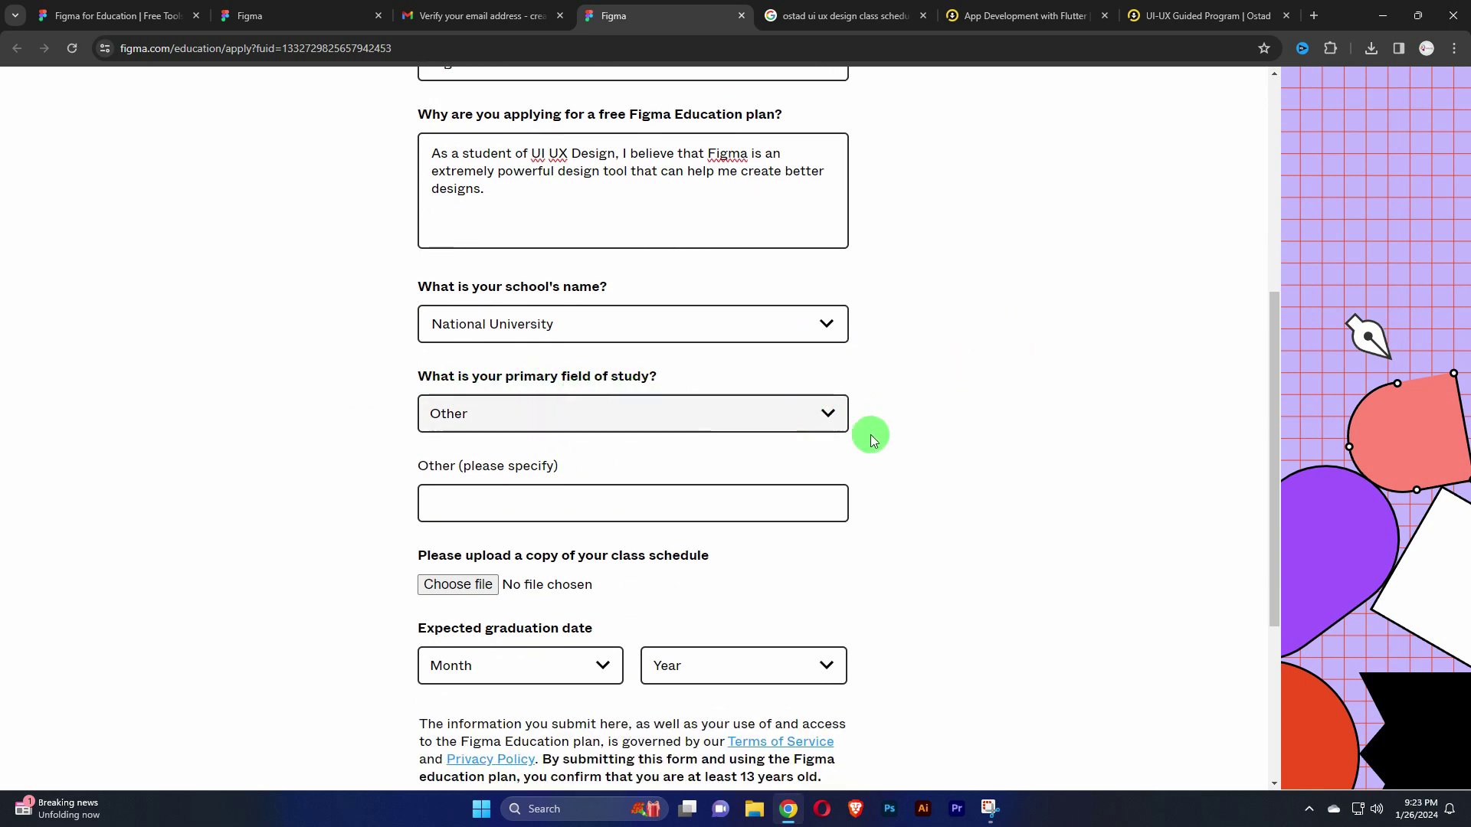
left_click(822, 421)
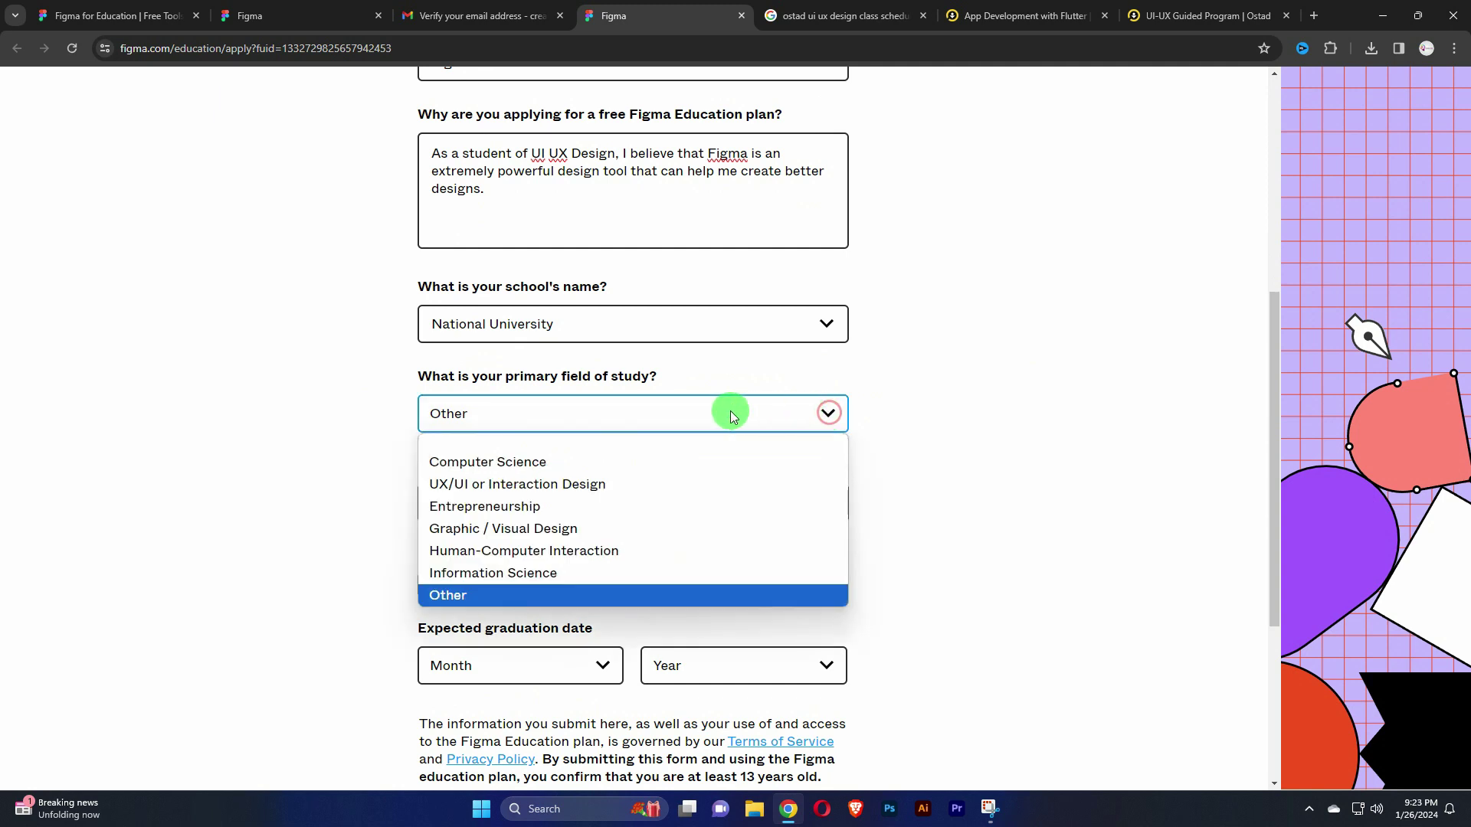
left_click(469, 491)
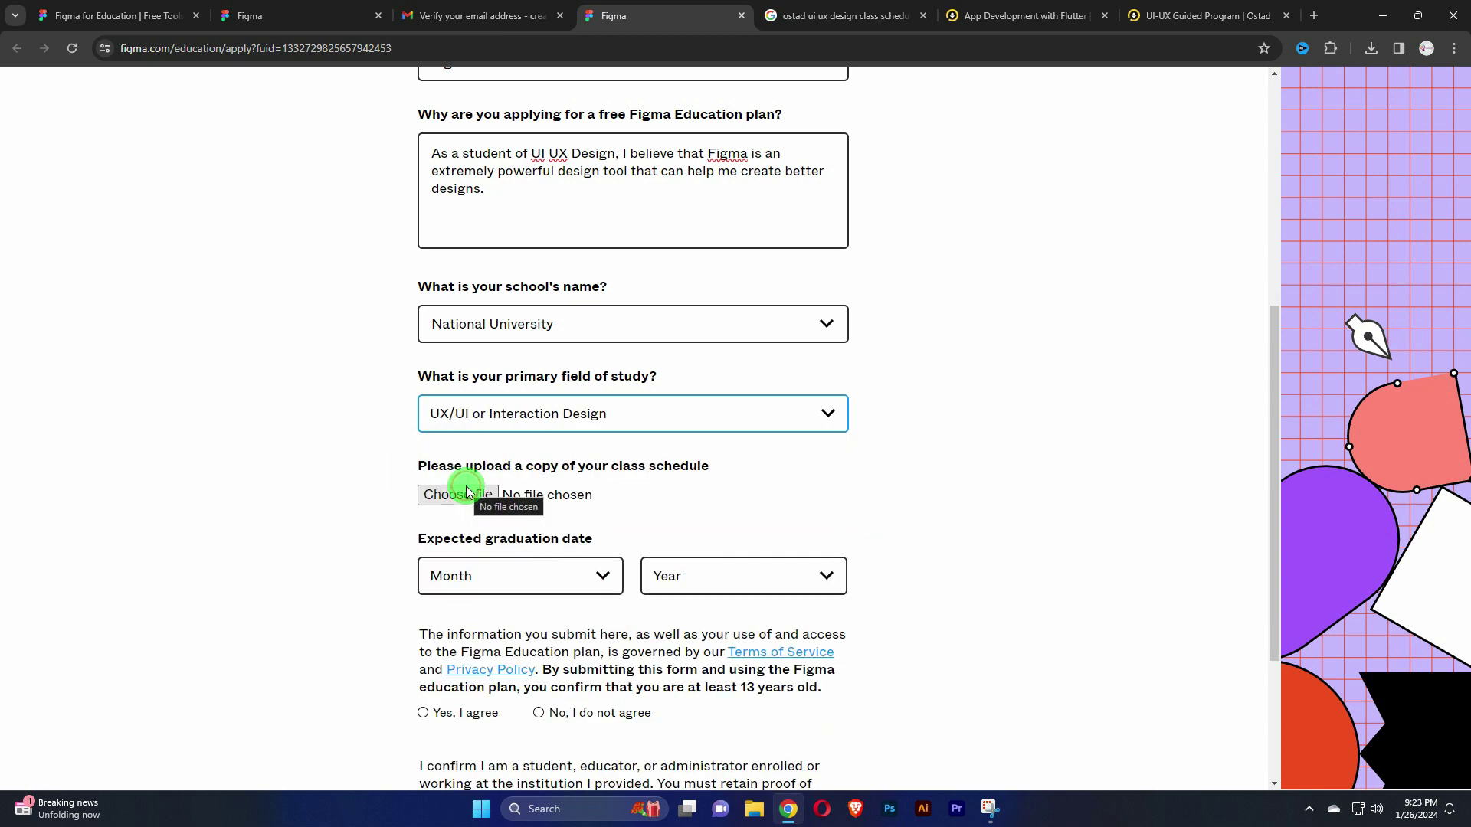
scroll(984, 375, "down", 1)
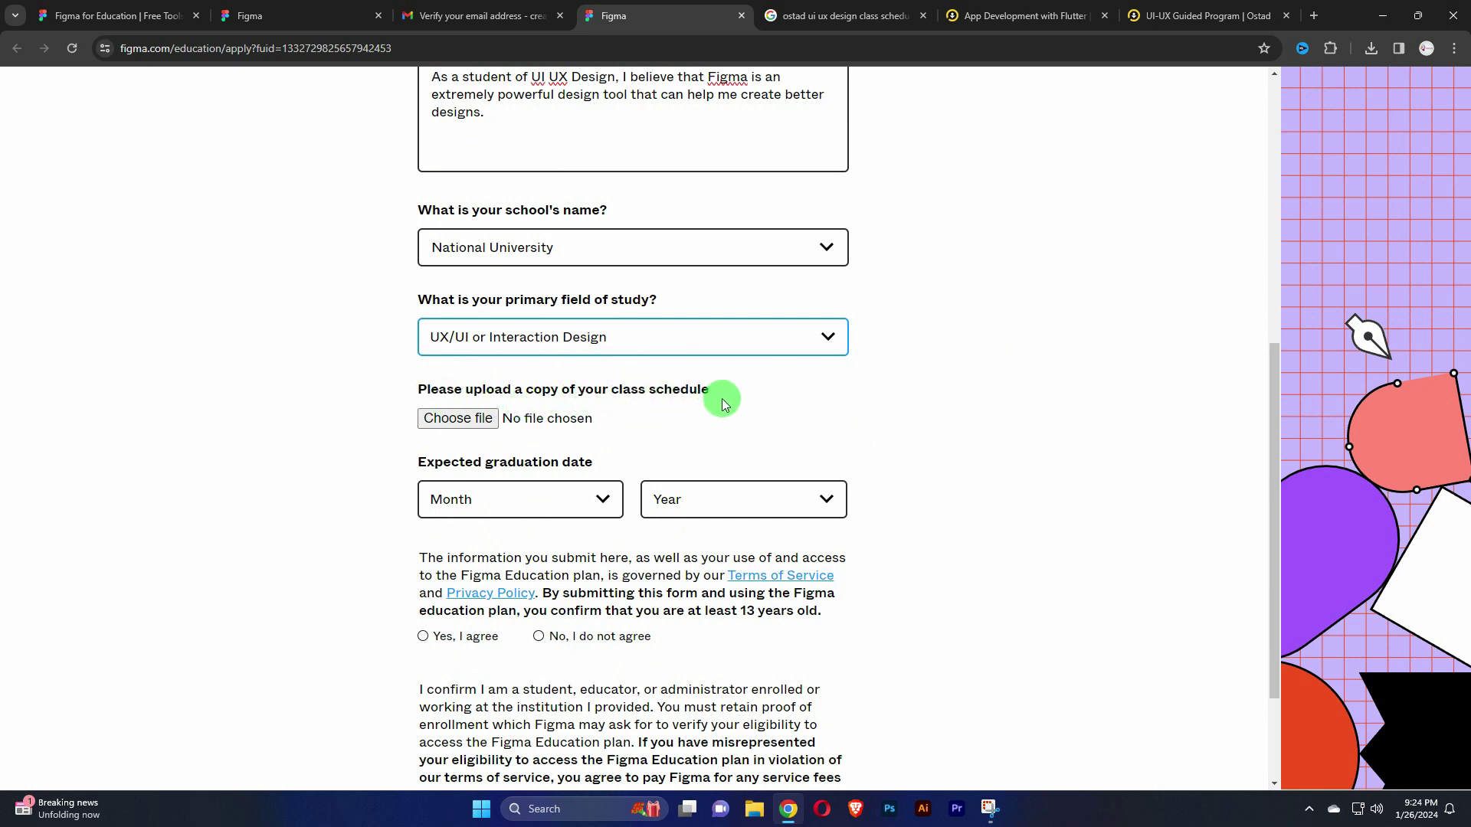
Attach Class Schedule 2024.png from the Desktop as the class schedule
left_click(458, 419)
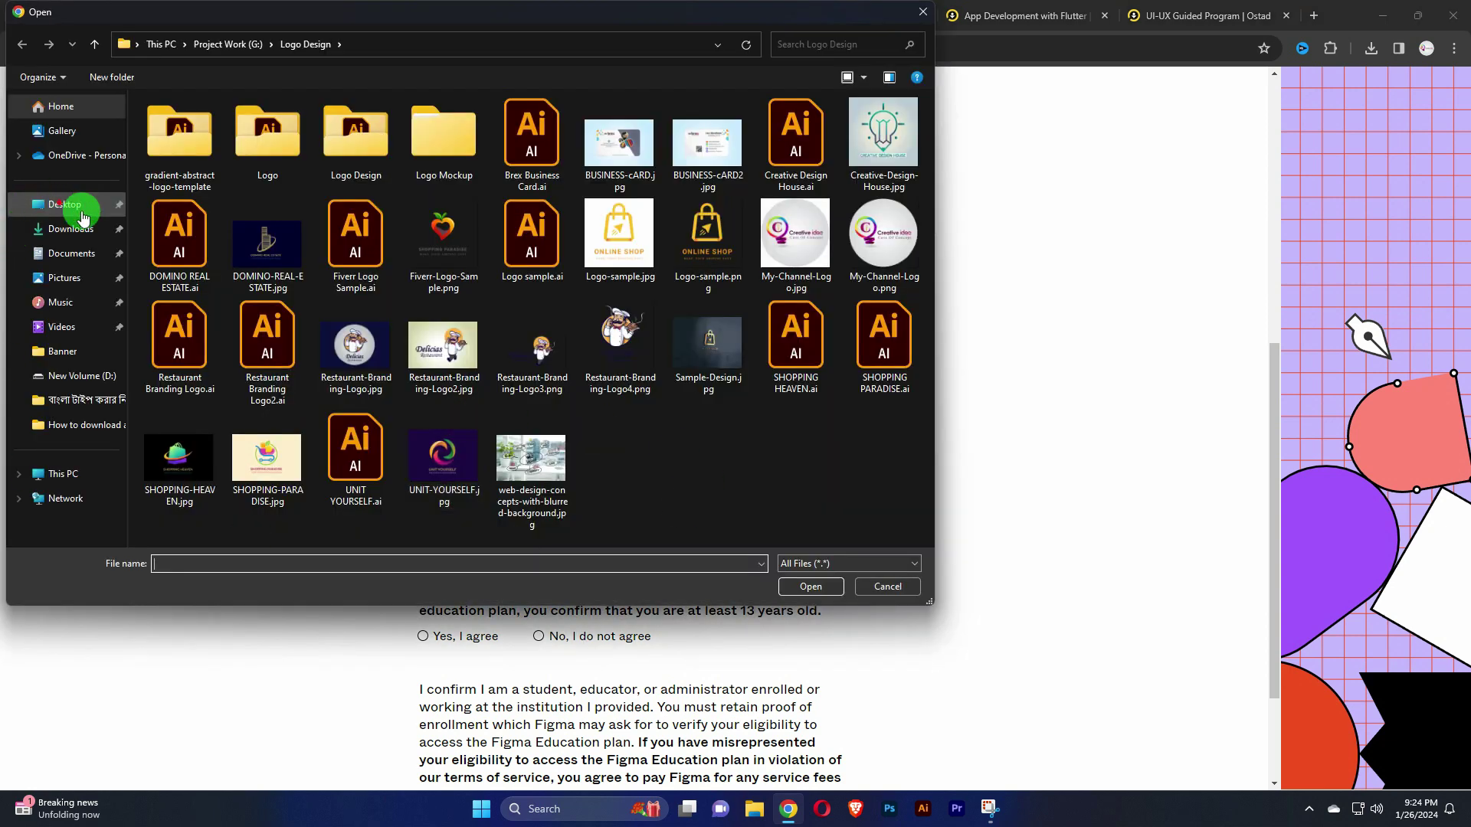
left_click(59, 203)
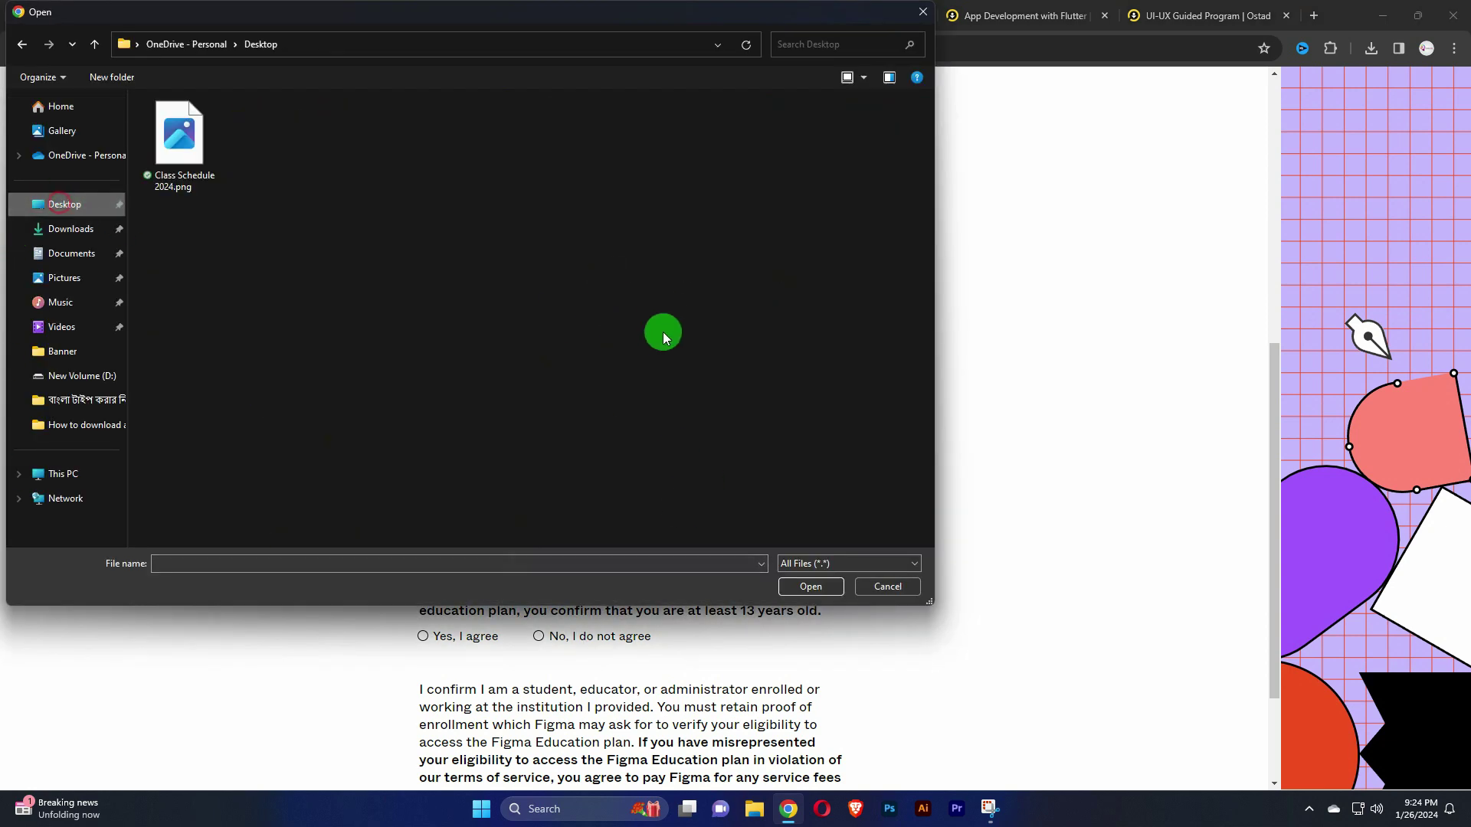
left_click(180, 135)
left_click(810, 586)
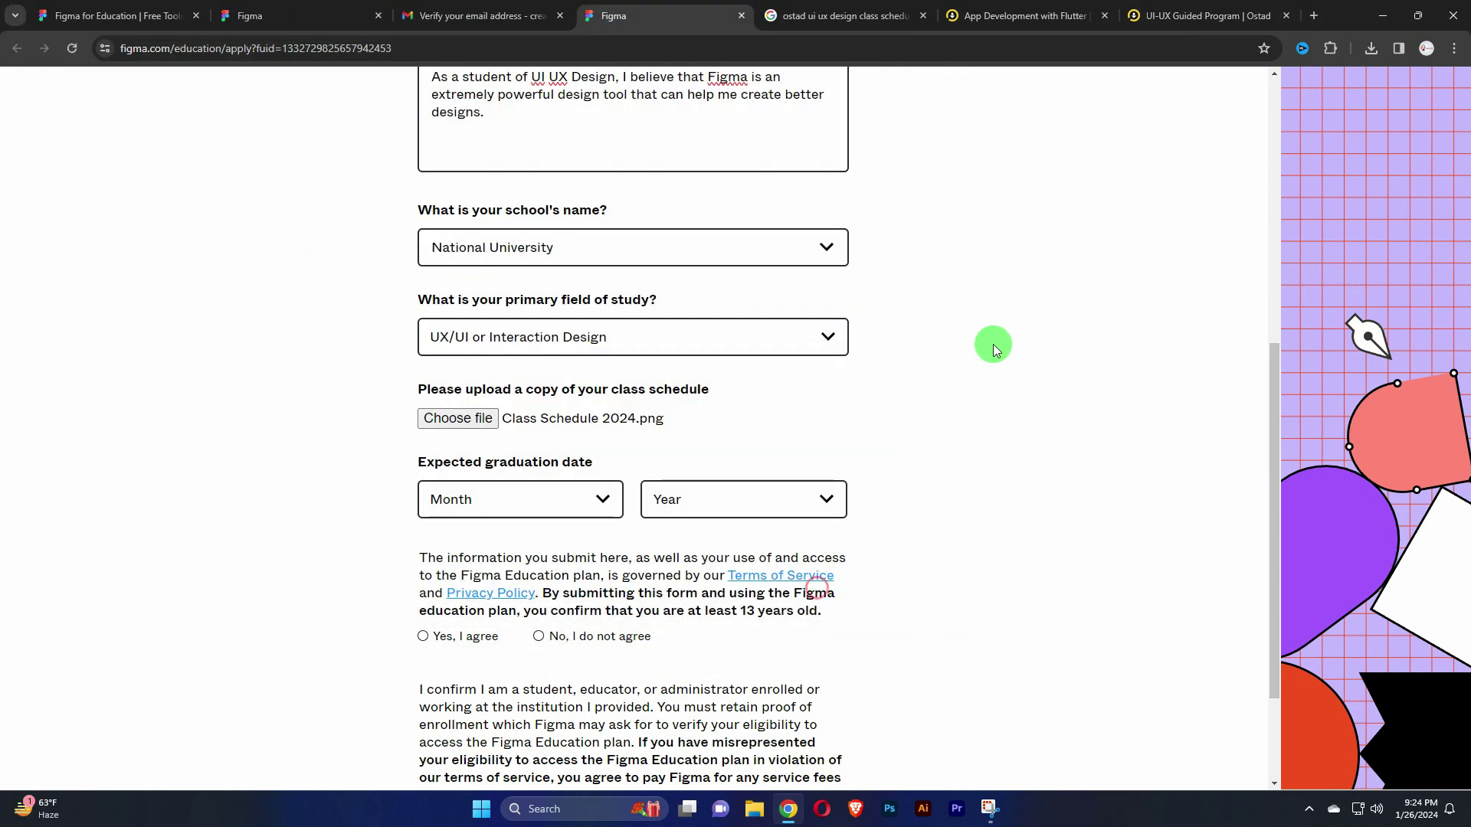
Set the graduation date to December 2028
scroll(985, 365, "down", 2)
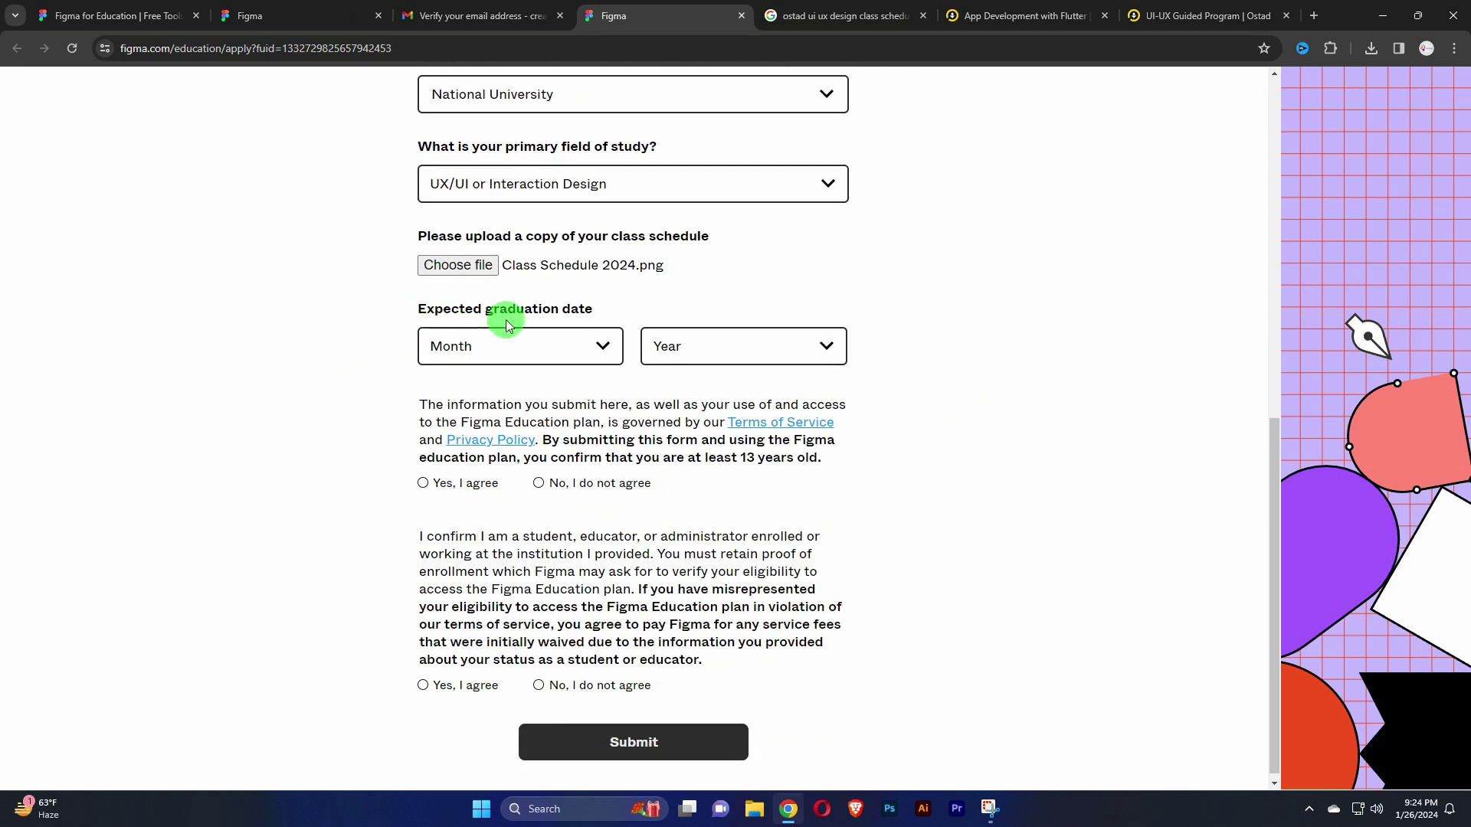
left_click(592, 346)
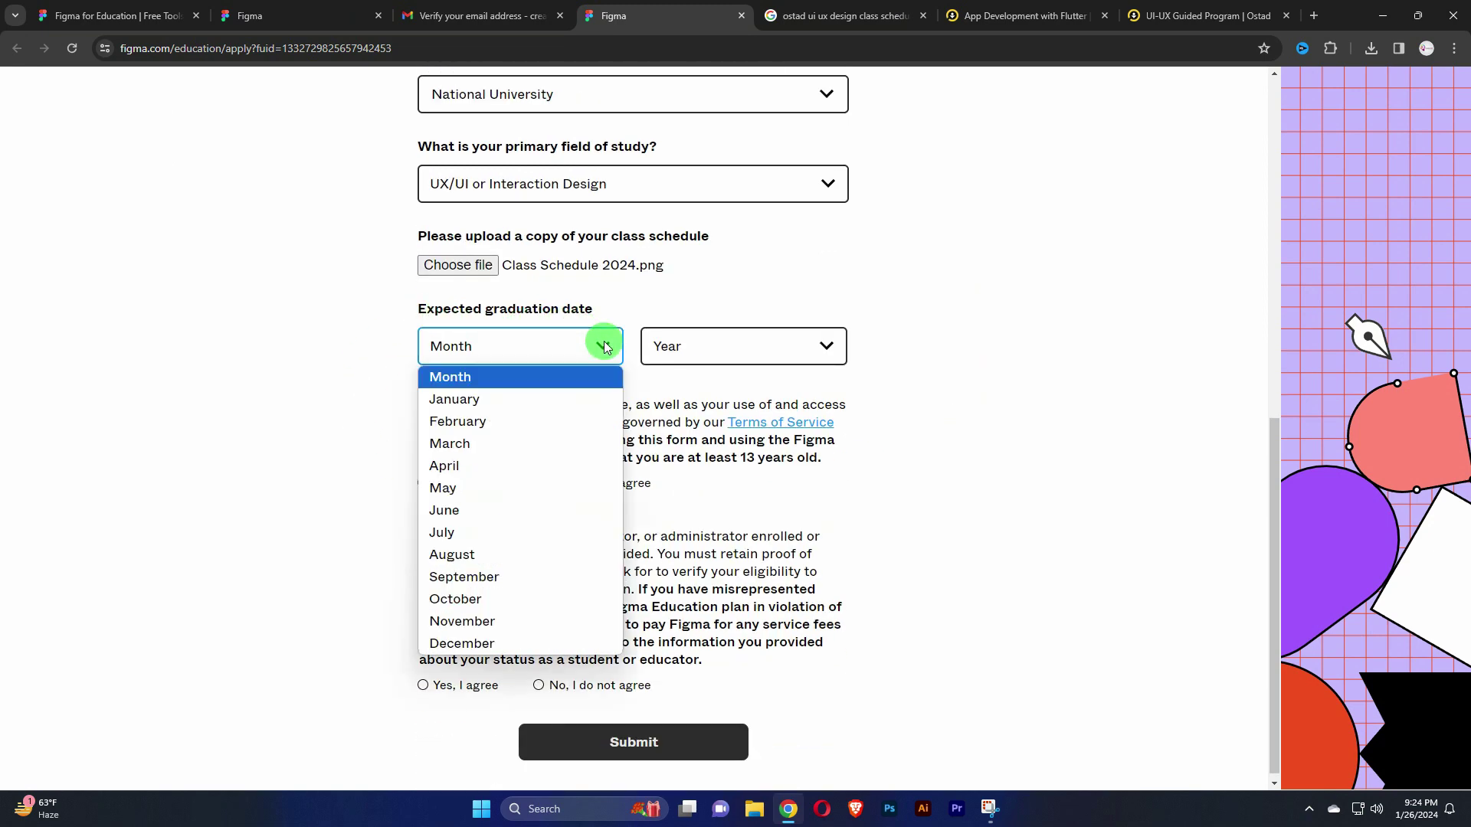
left_click(501, 641)
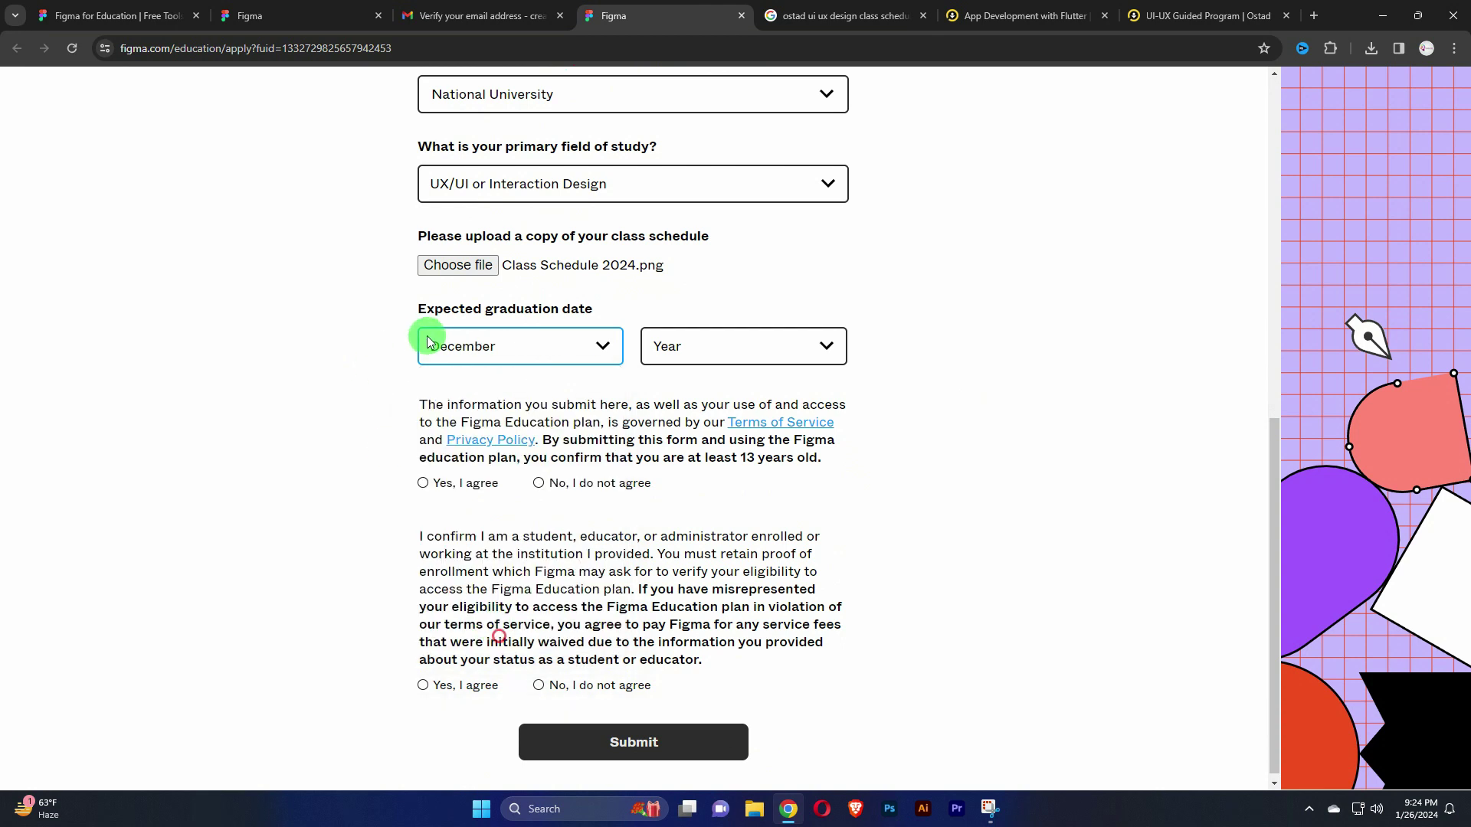
left_click(797, 345)
left_click(680, 498)
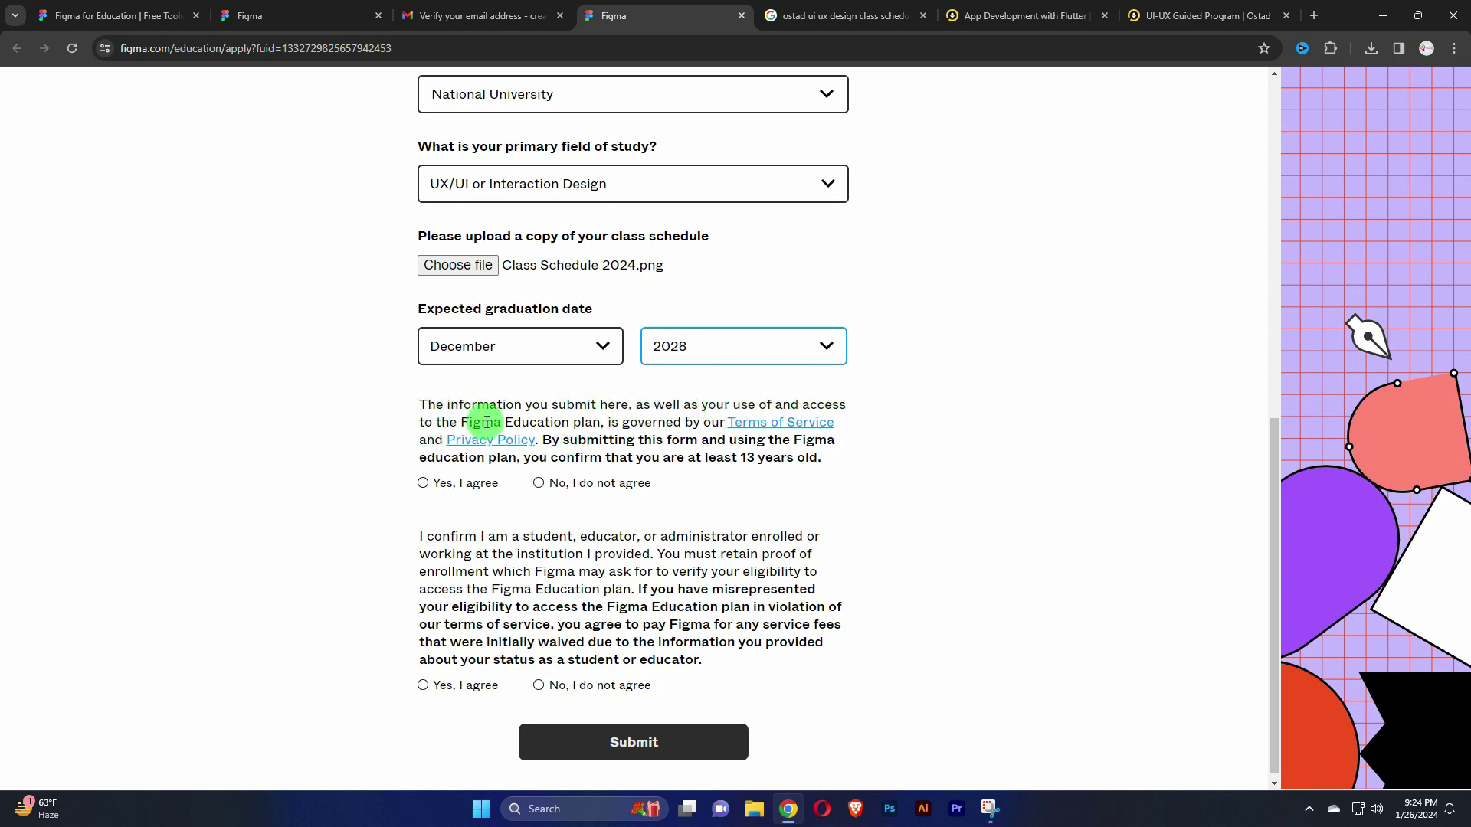
Agree to the terms and enrollment eligibility statements and submit the application
left_click(424, 483)
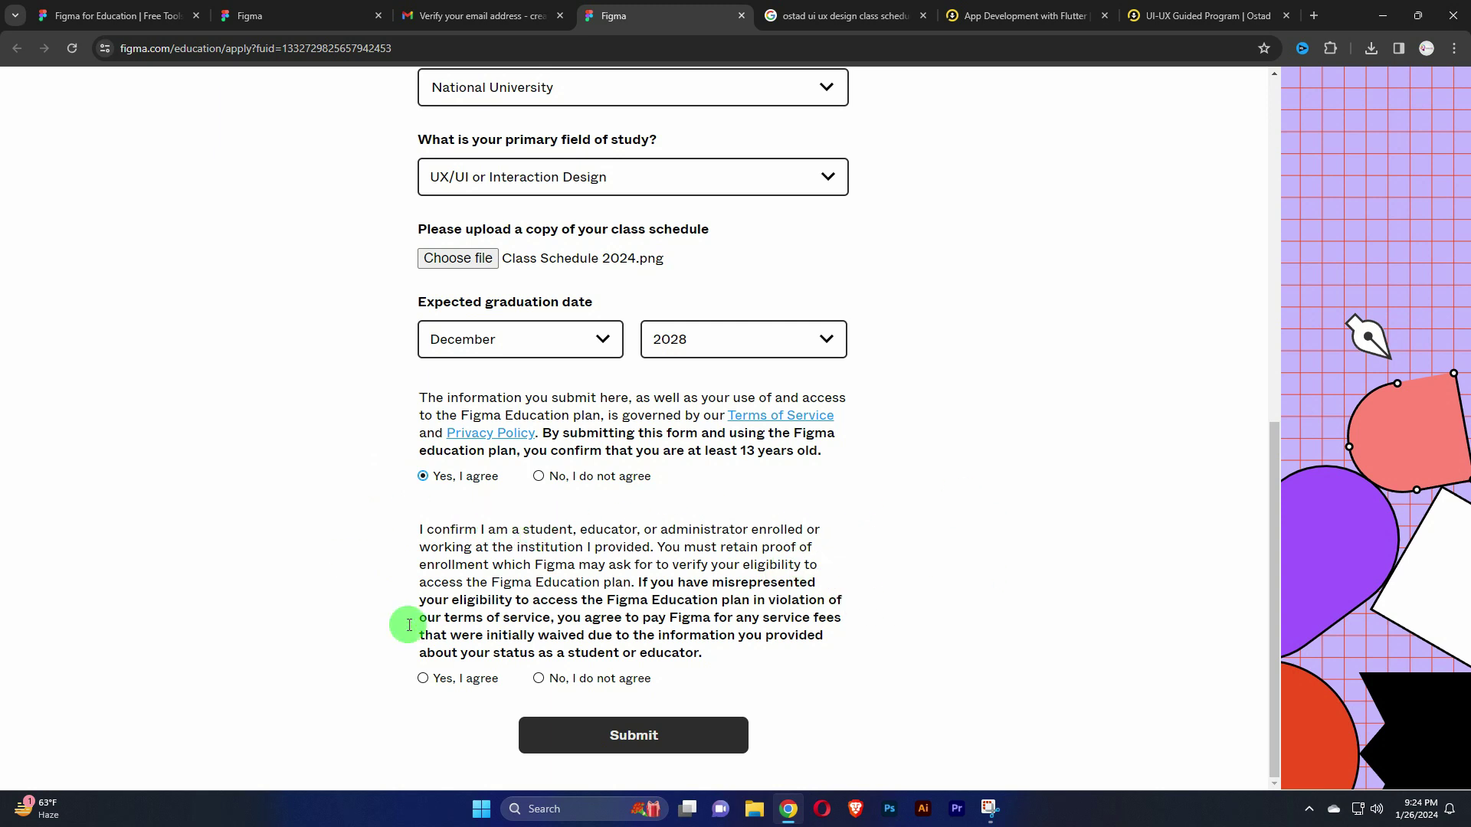
left_click(422, 679)
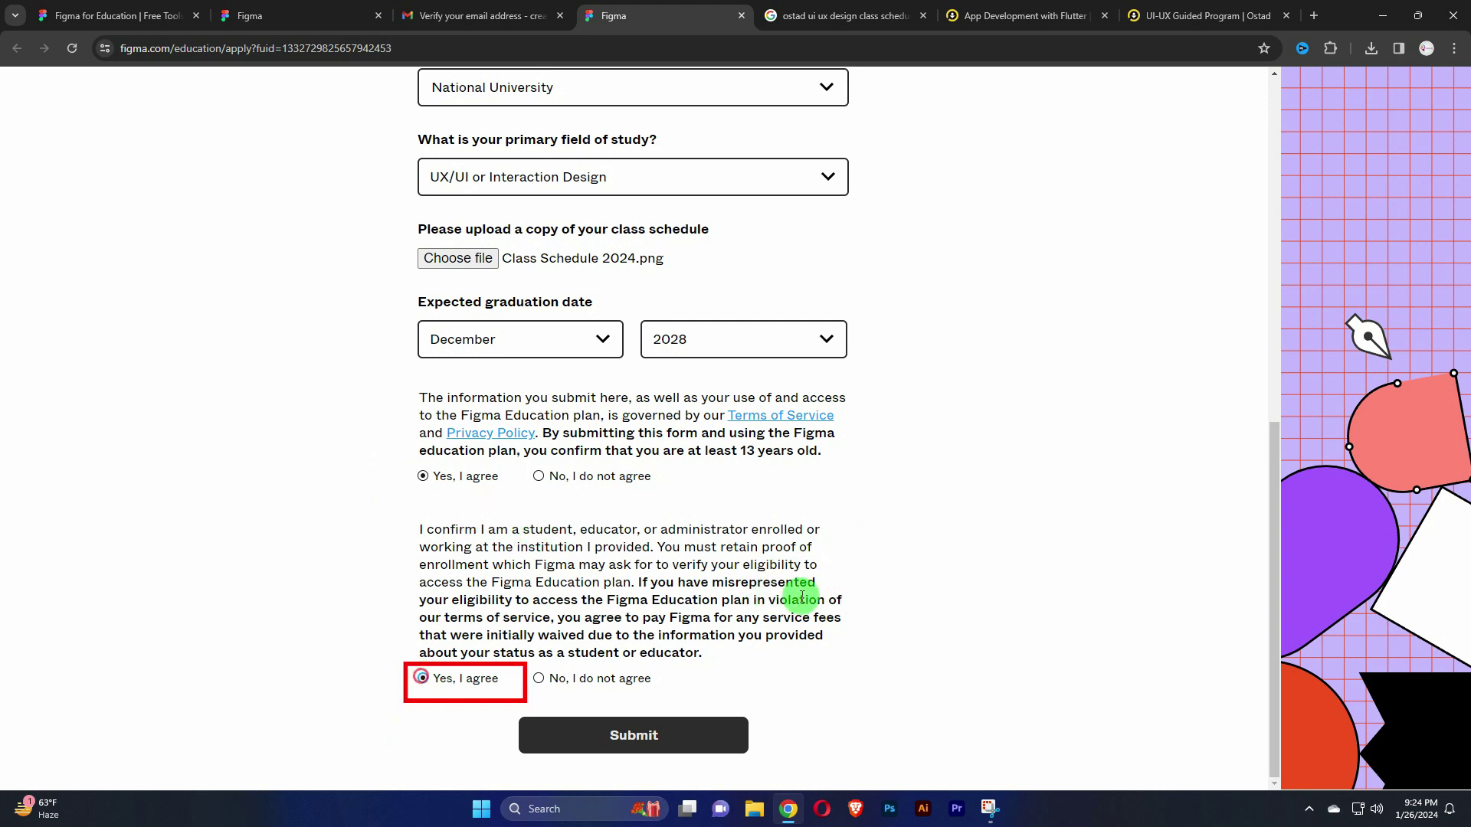
left_click(643, 747)
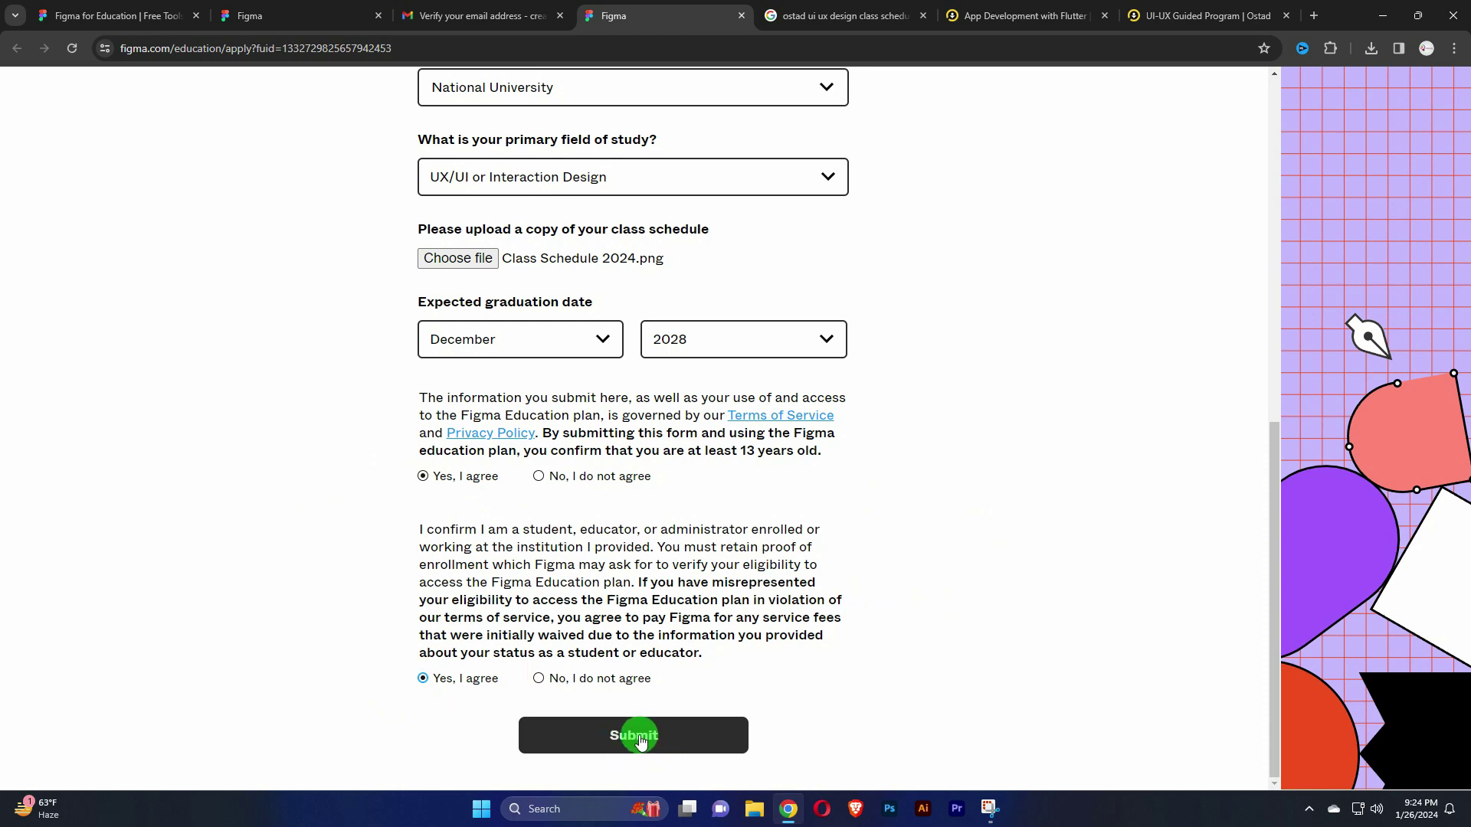
Change the school to Free International University of Social Studies
left_click(641, 741)
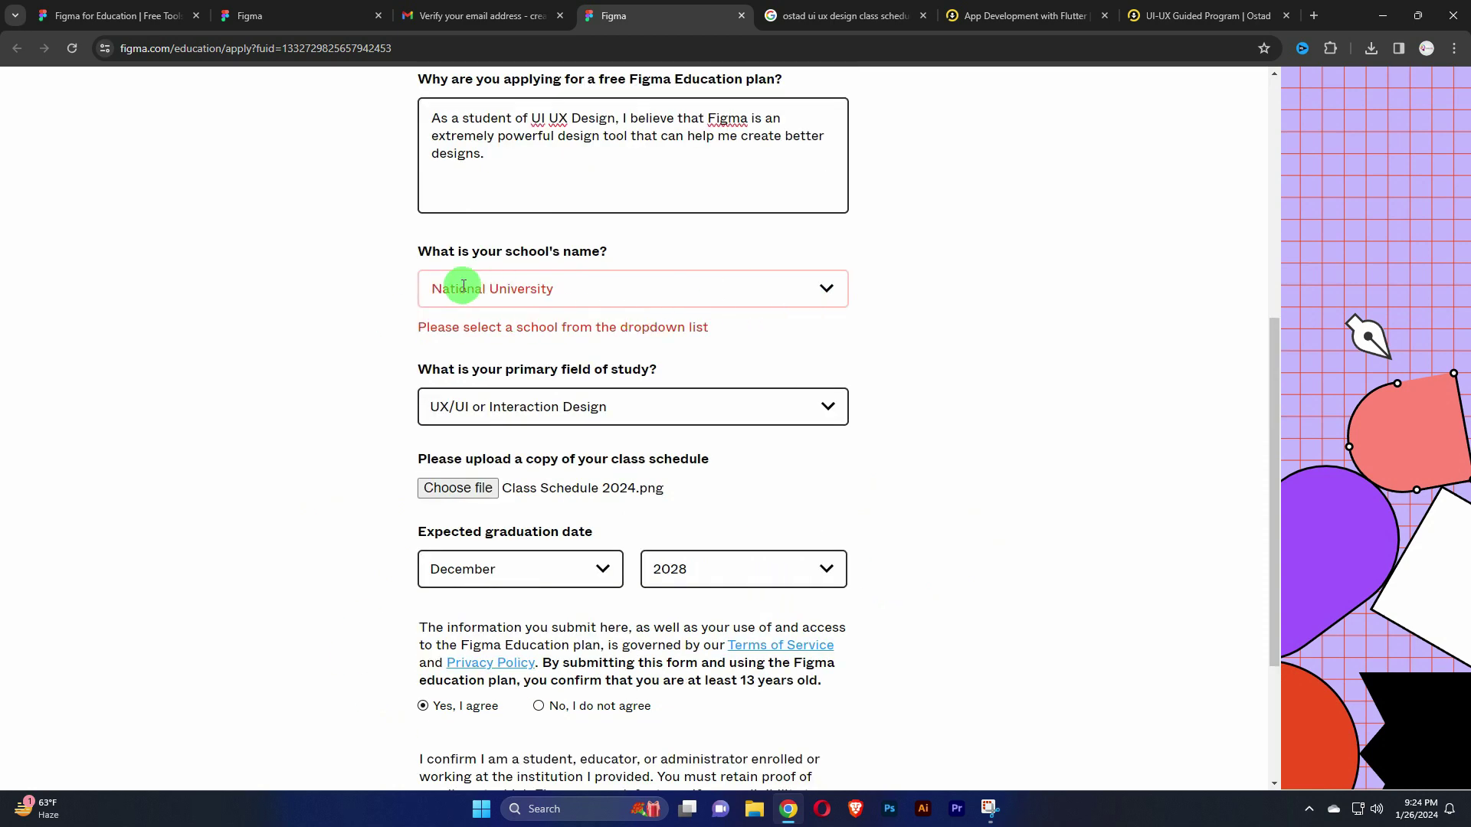
left_click(825, 288)
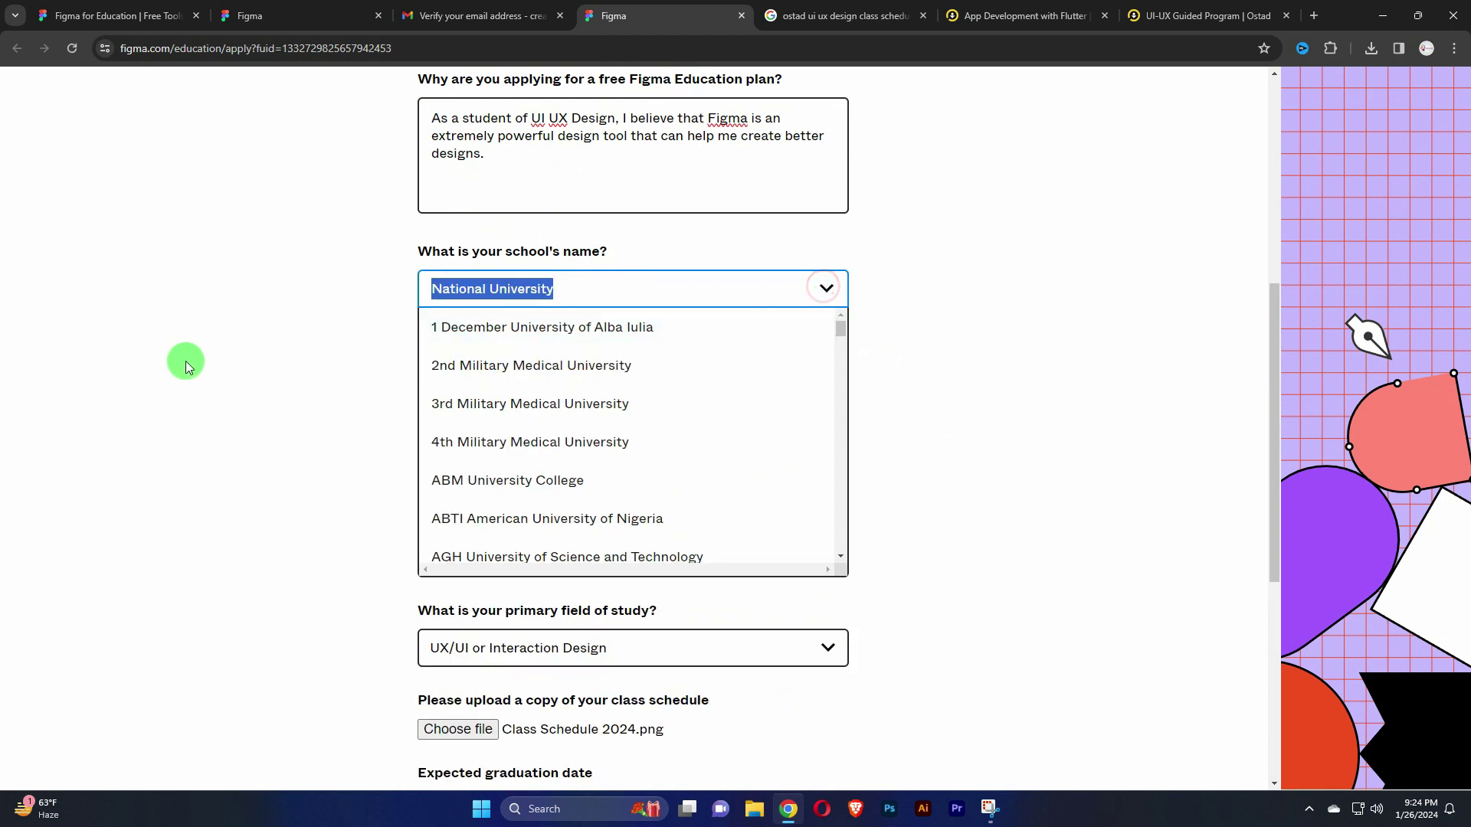
left_click(596, 289)
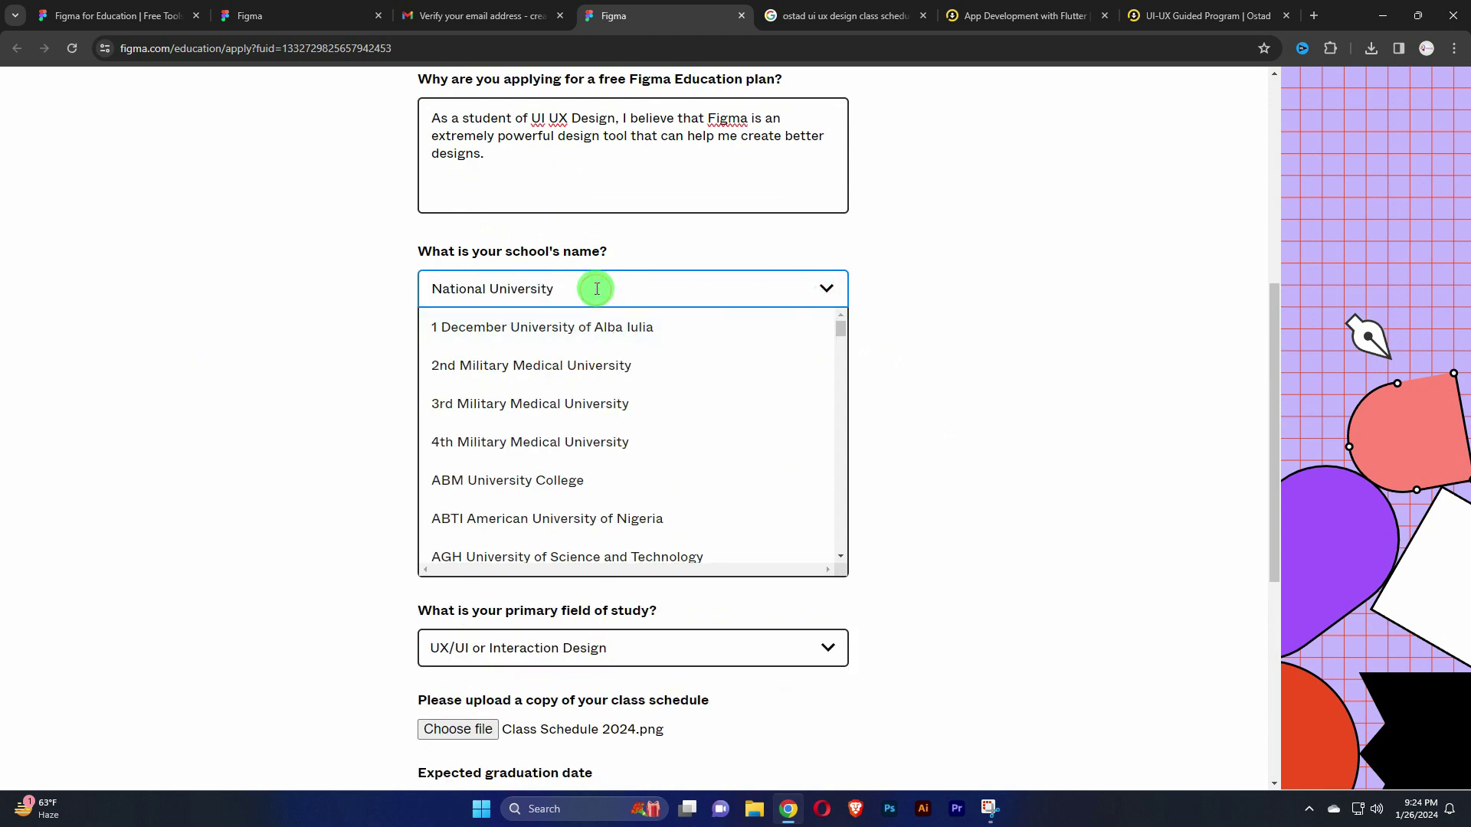
type(" of")
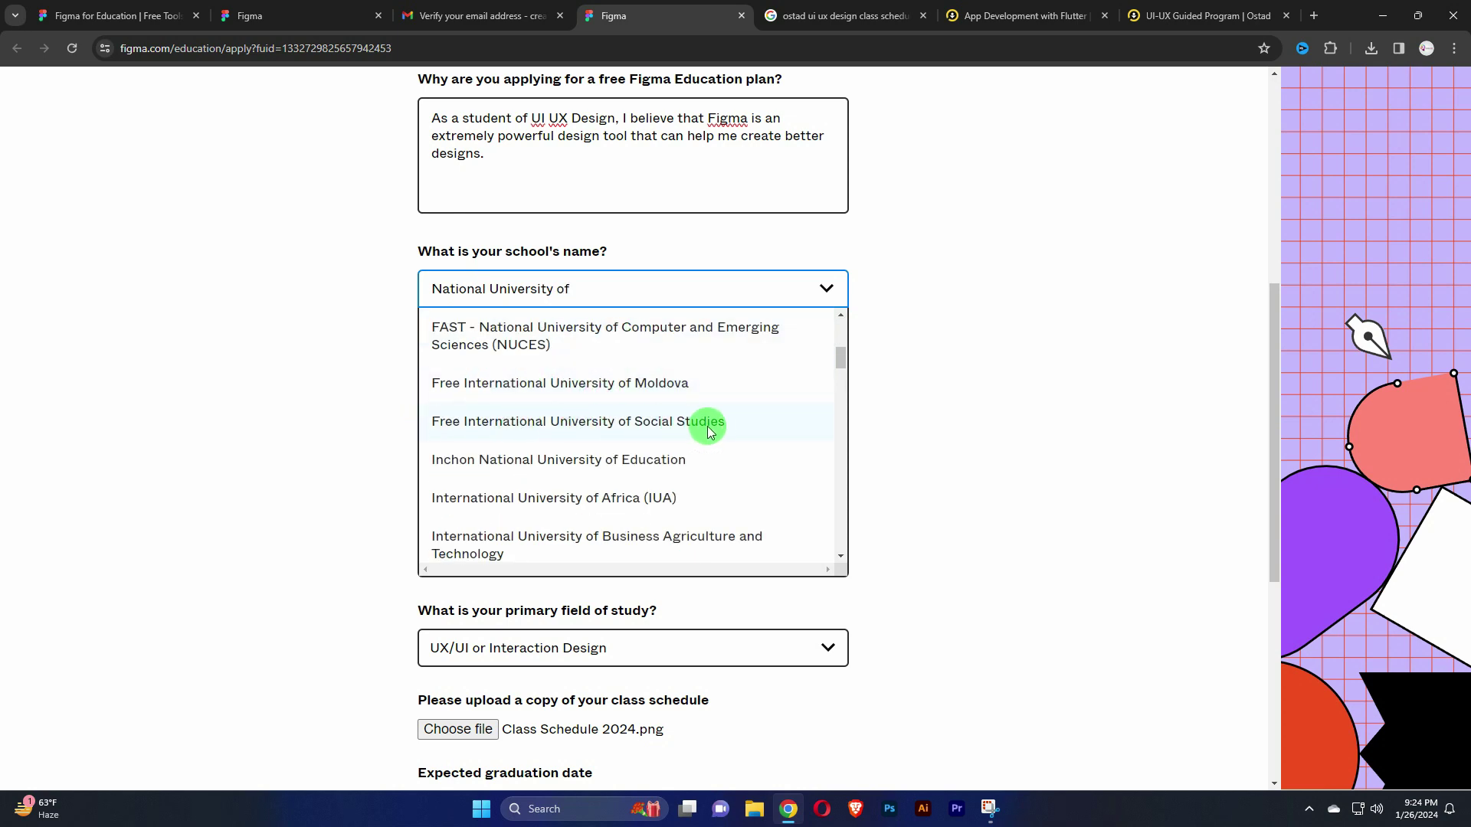
left_click(556, 424)
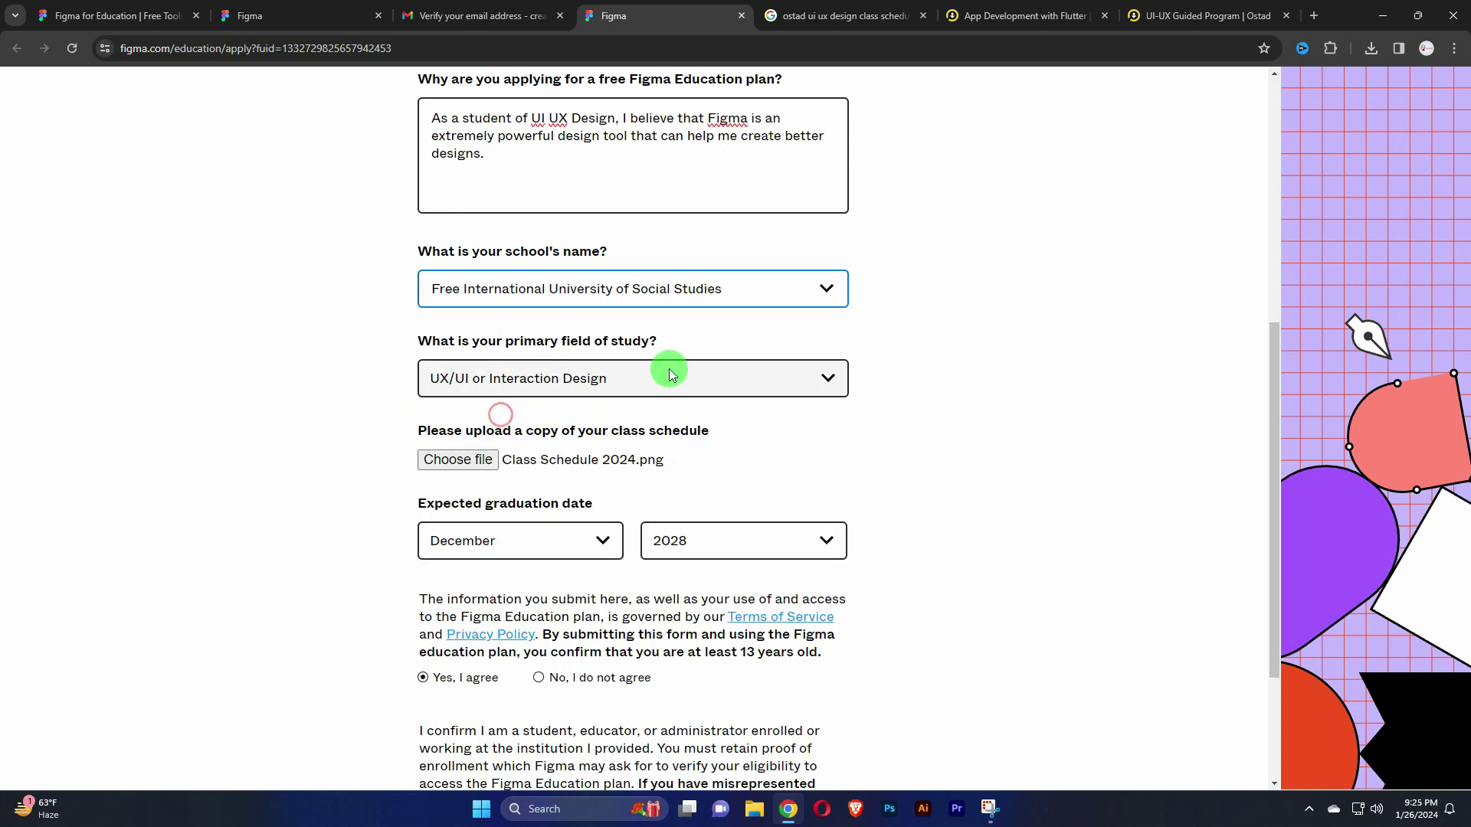
Resubmit the Education plan application
scroll(842, 383, "down", 5)
scroll(949, 392, "up", 1)
scroll(909, 392, "up", 2)
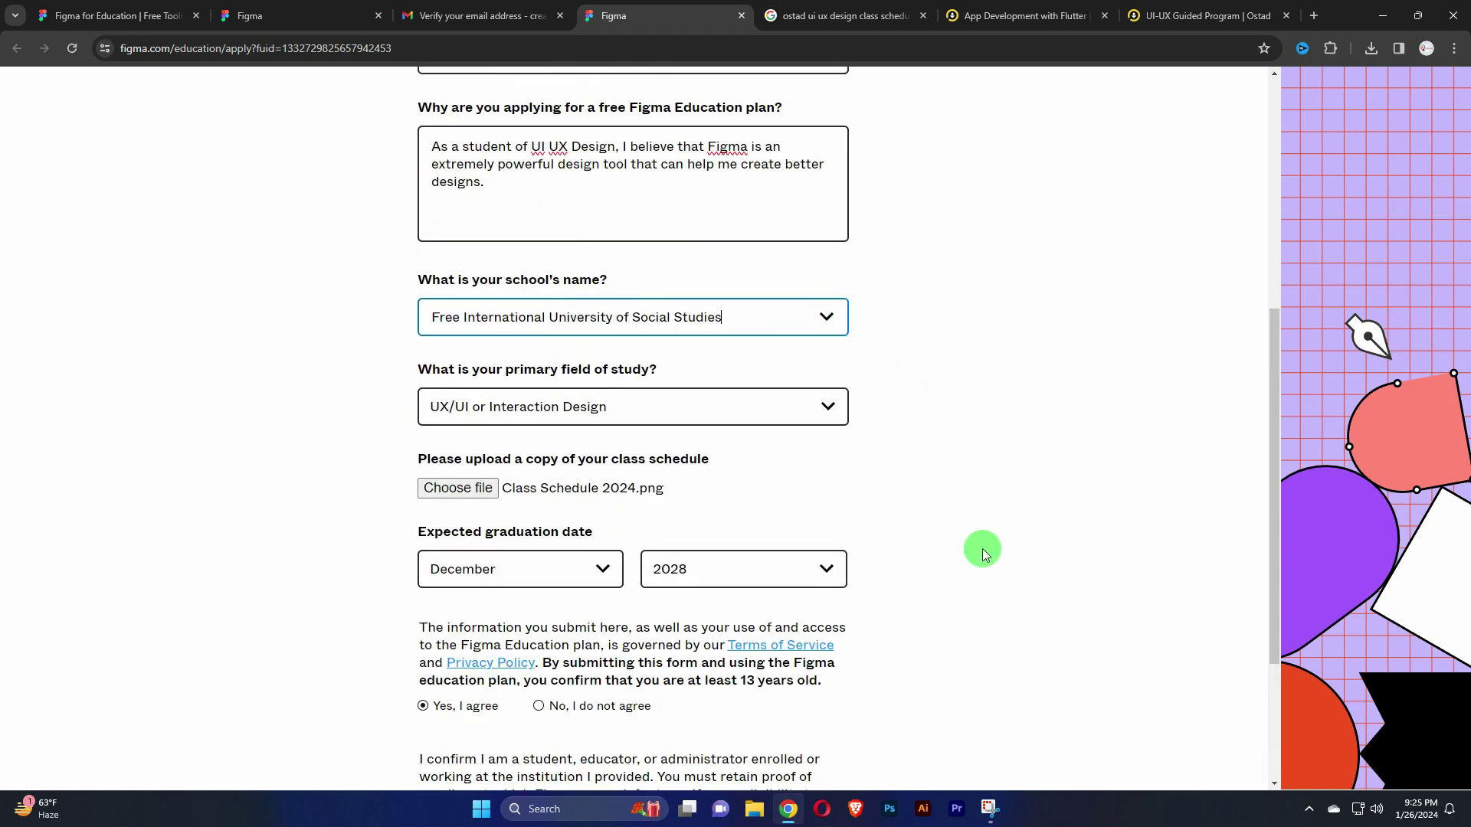
scroll(982, 548, "down", 3)
left_click(633, 733)
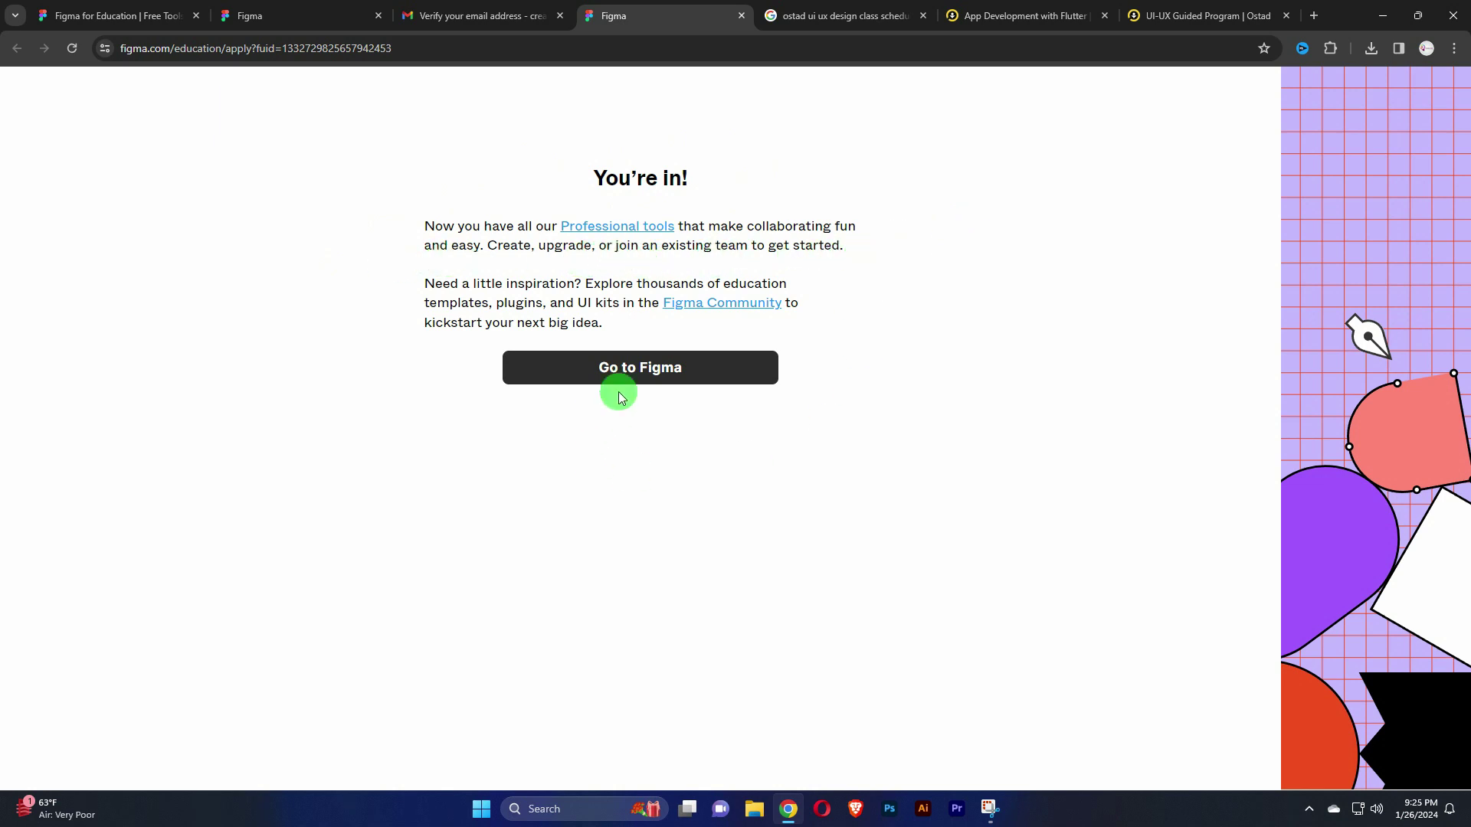
Enter your name, choose Design and For personal use, and continue to collaborator invites
left_click(638, 370)
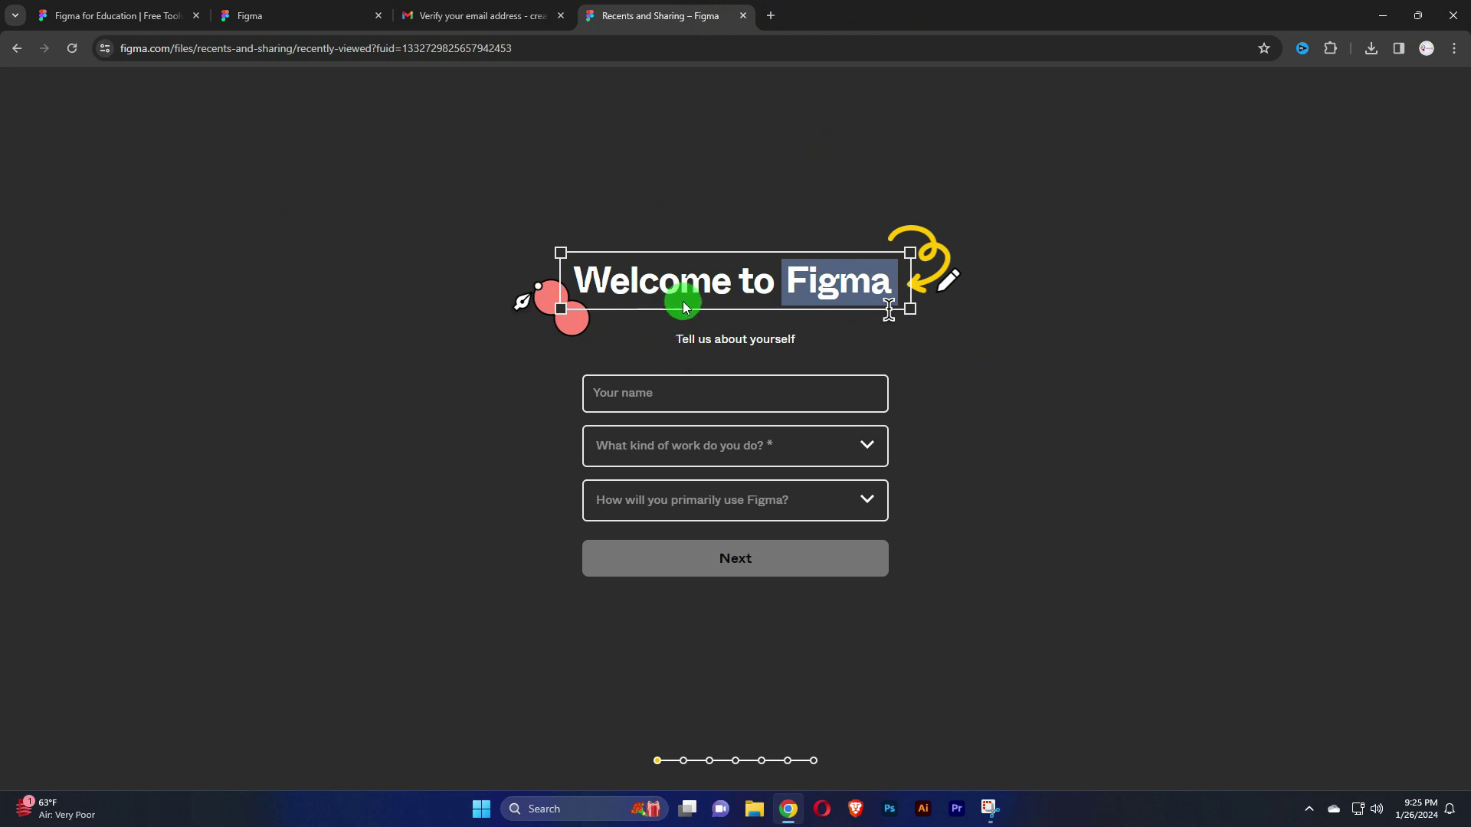
left_click(648, 393)
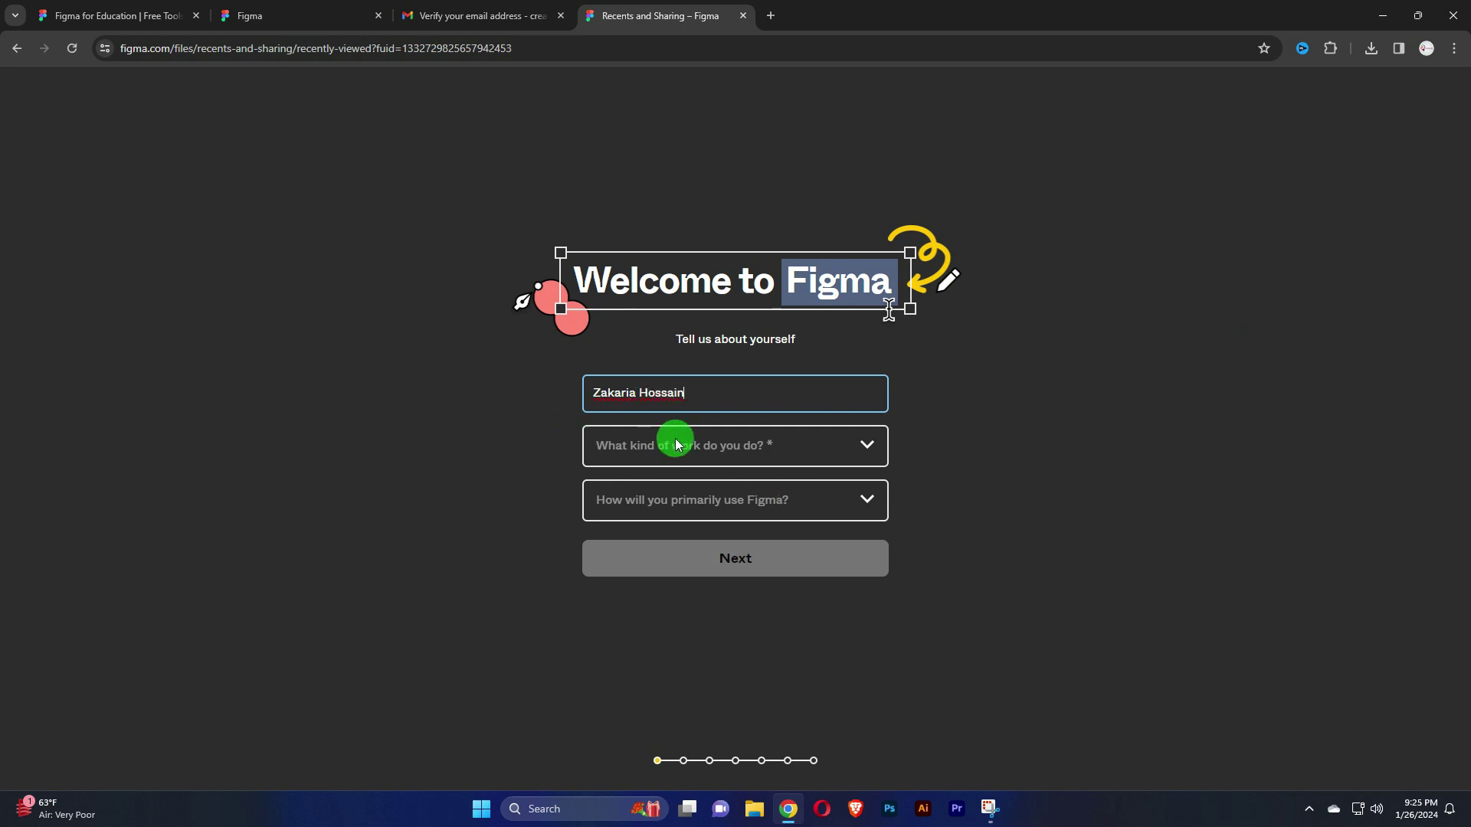
left_click(858, 449)
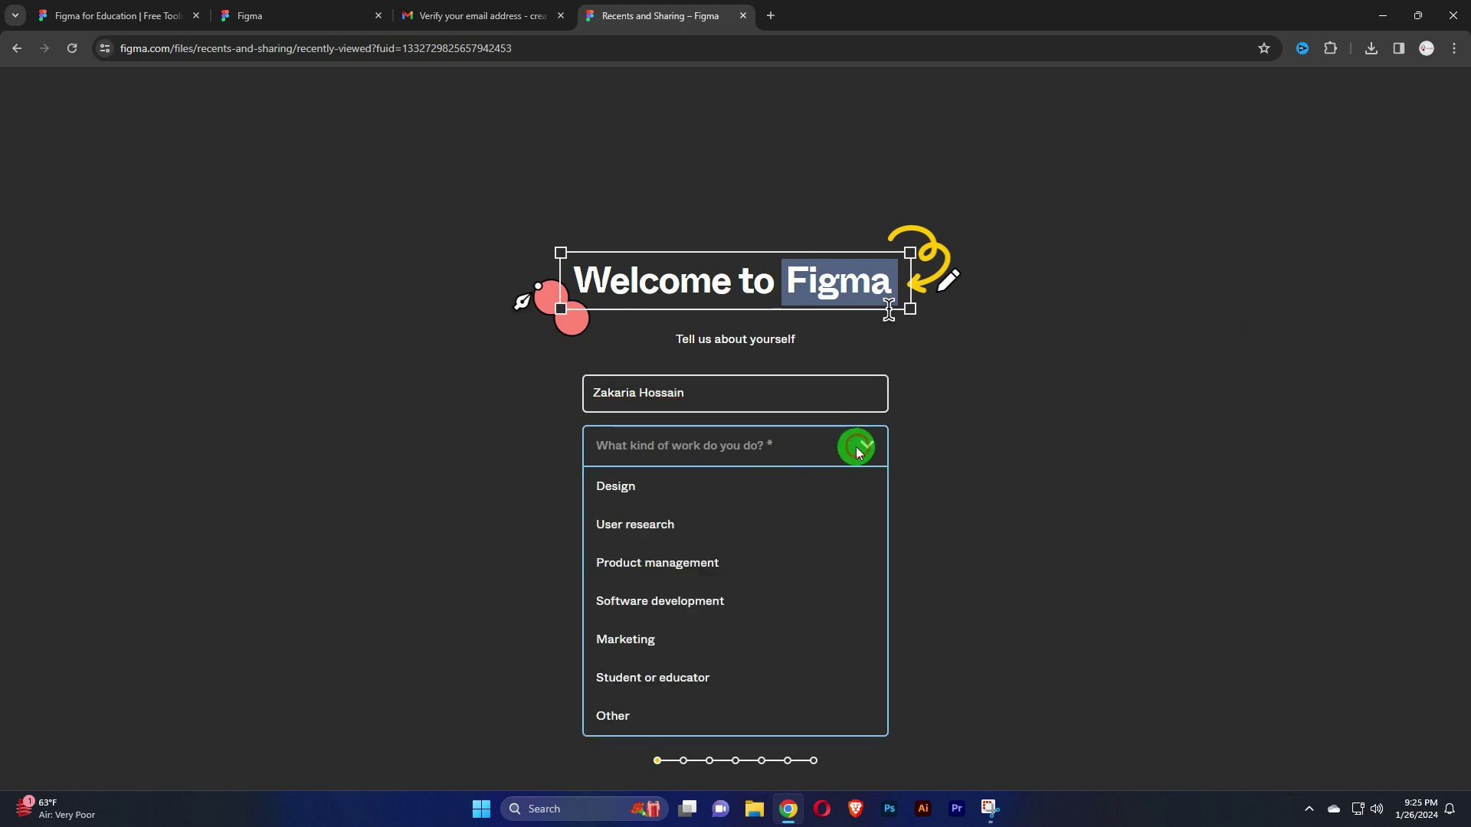
left_click(631, 496)
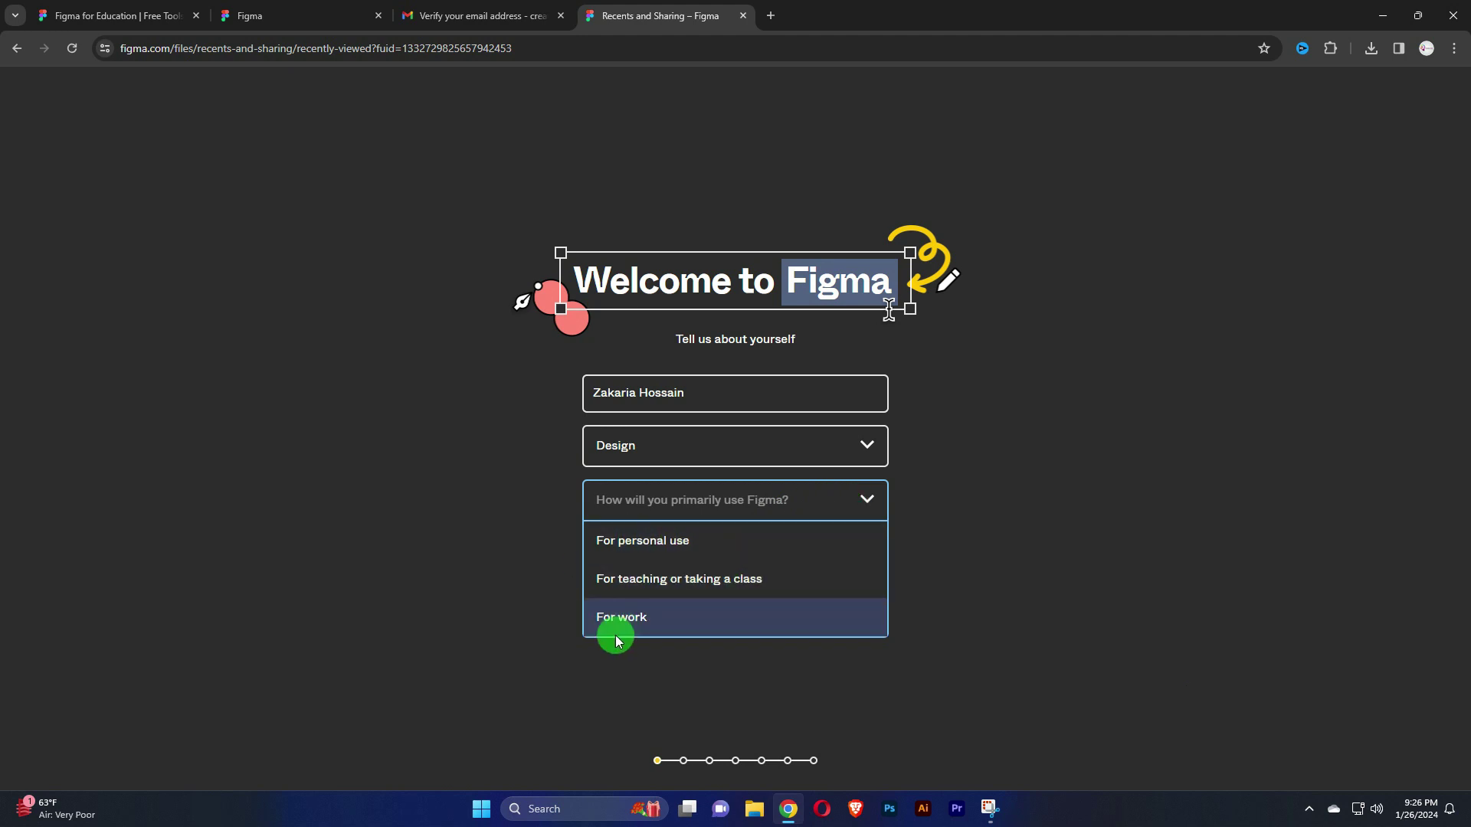
left_click(694, 544)
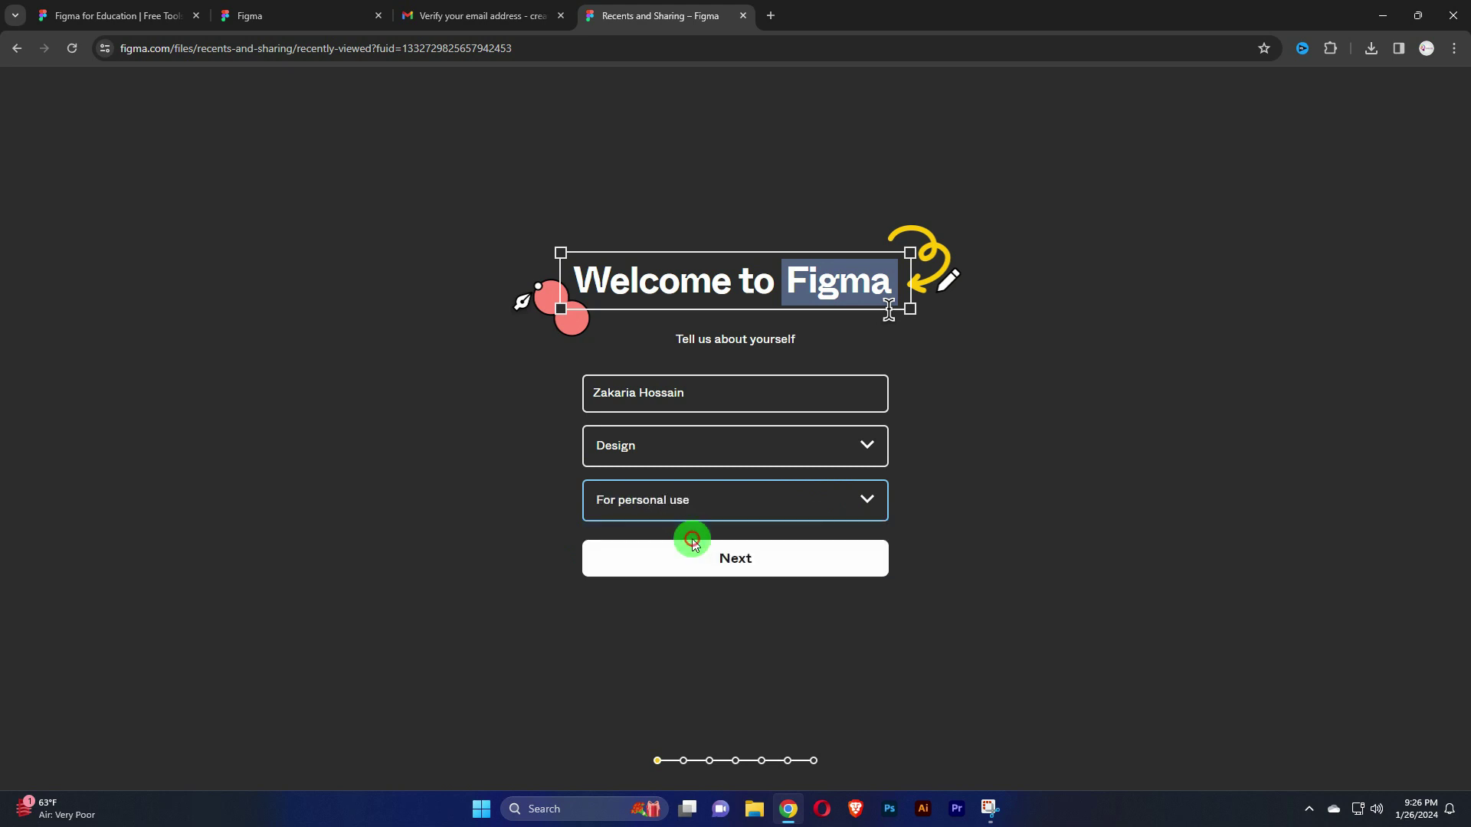
left_click(734, 562)
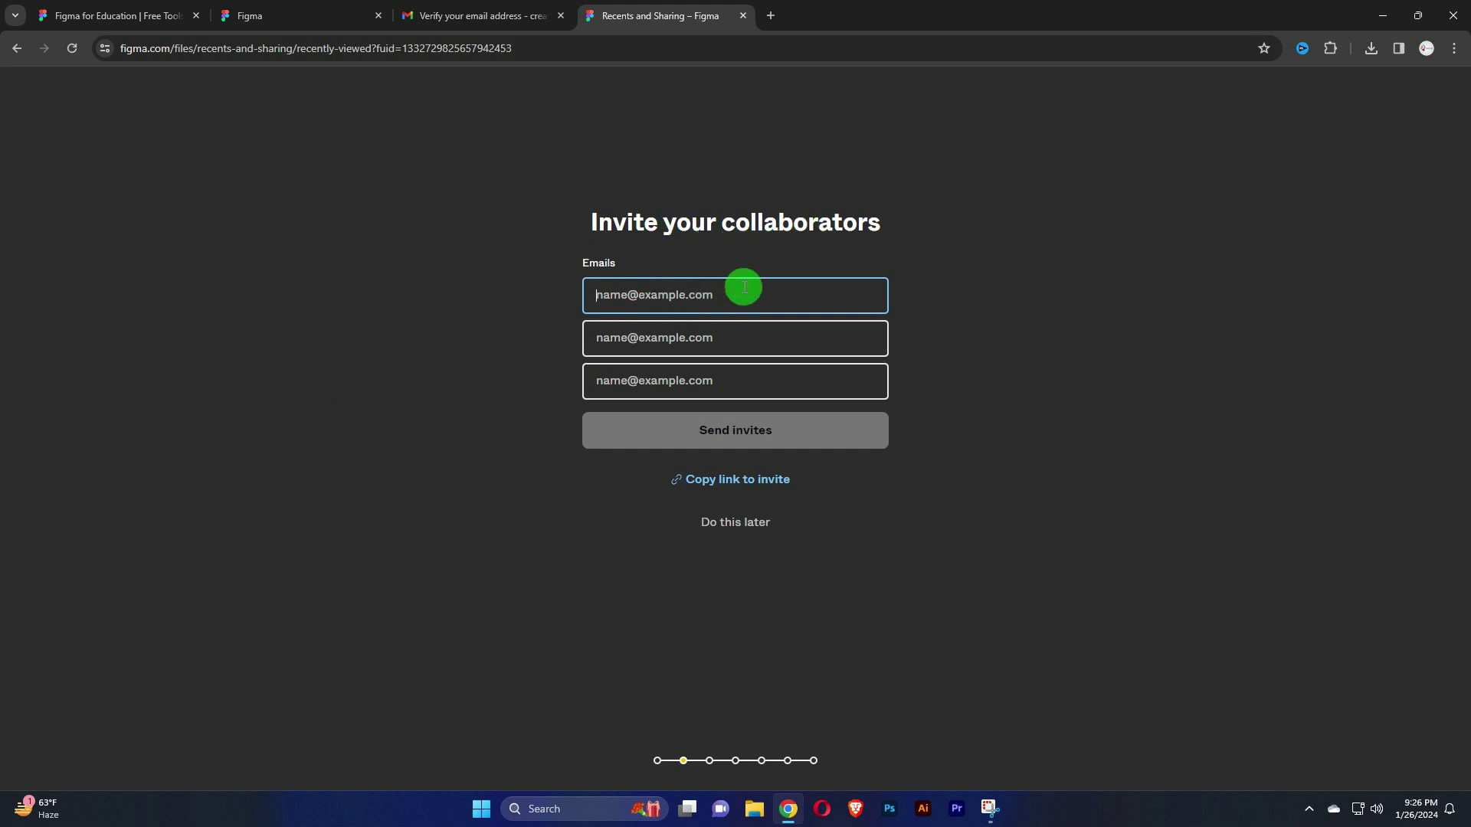
Skip inviting collaborators and answer the workplace question with 'As a freelancer'
left_click(737, 529)
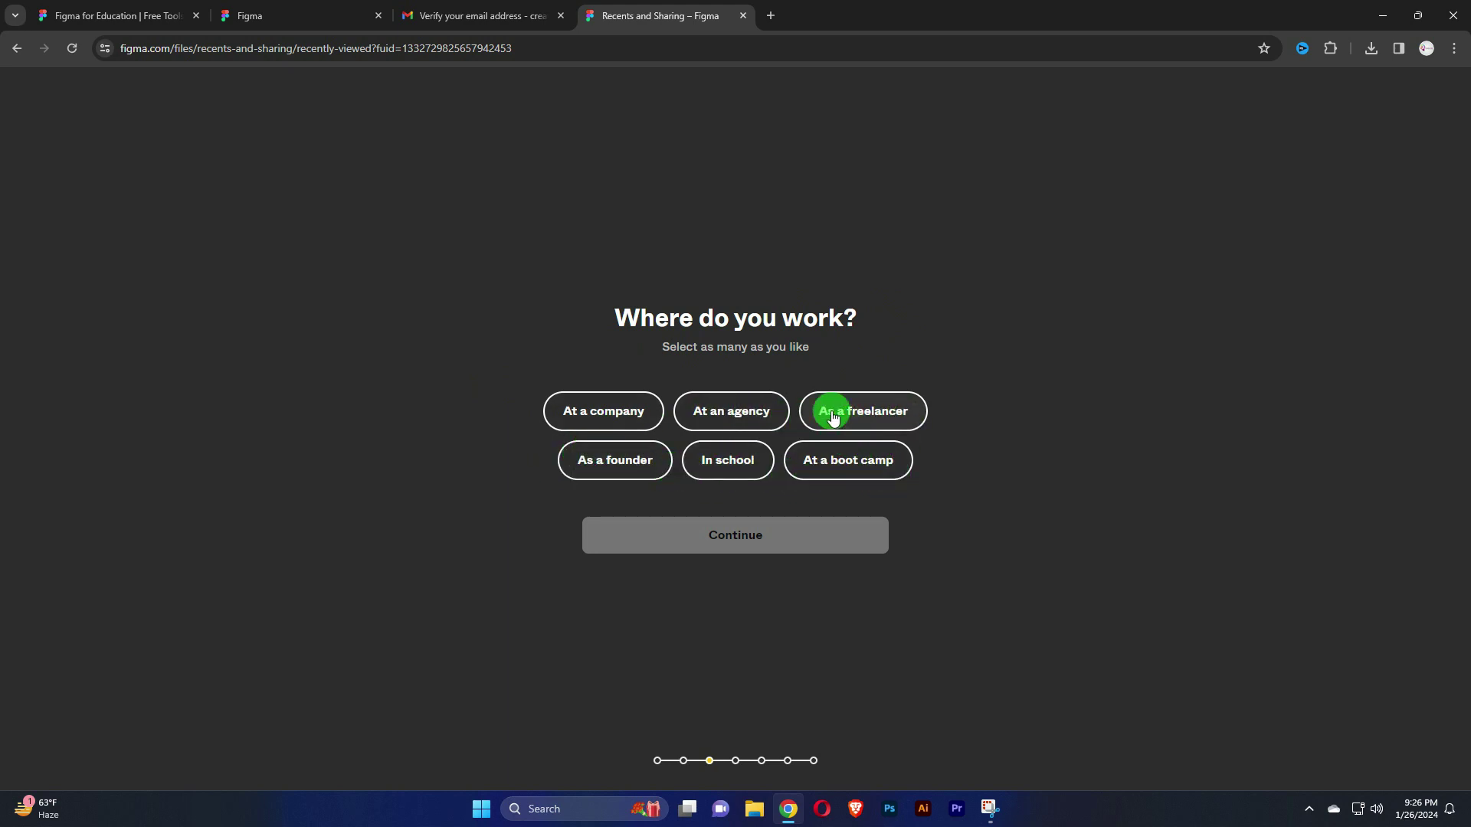
left_click(878, 415)
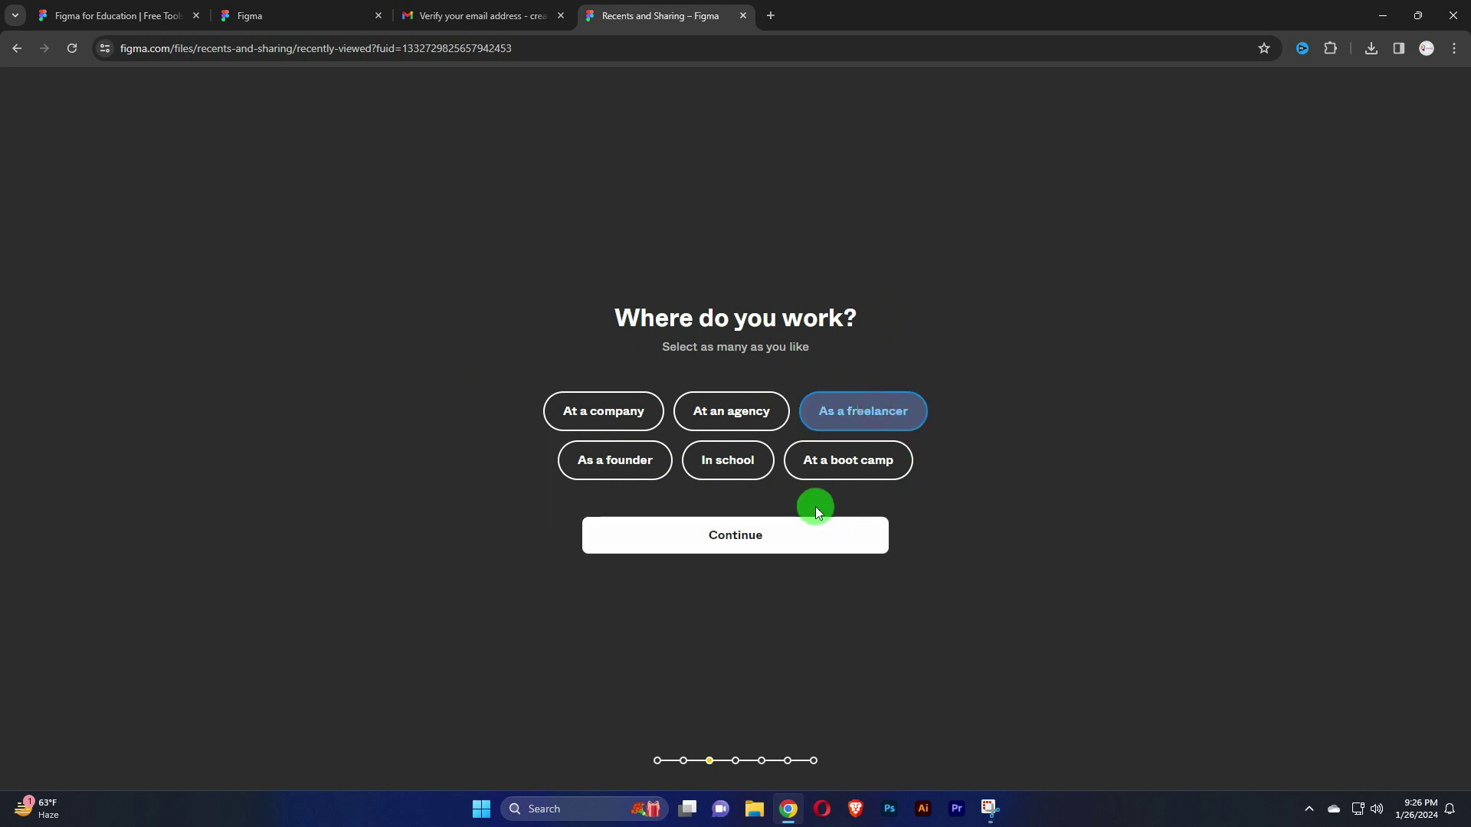
left_click(738, 530)
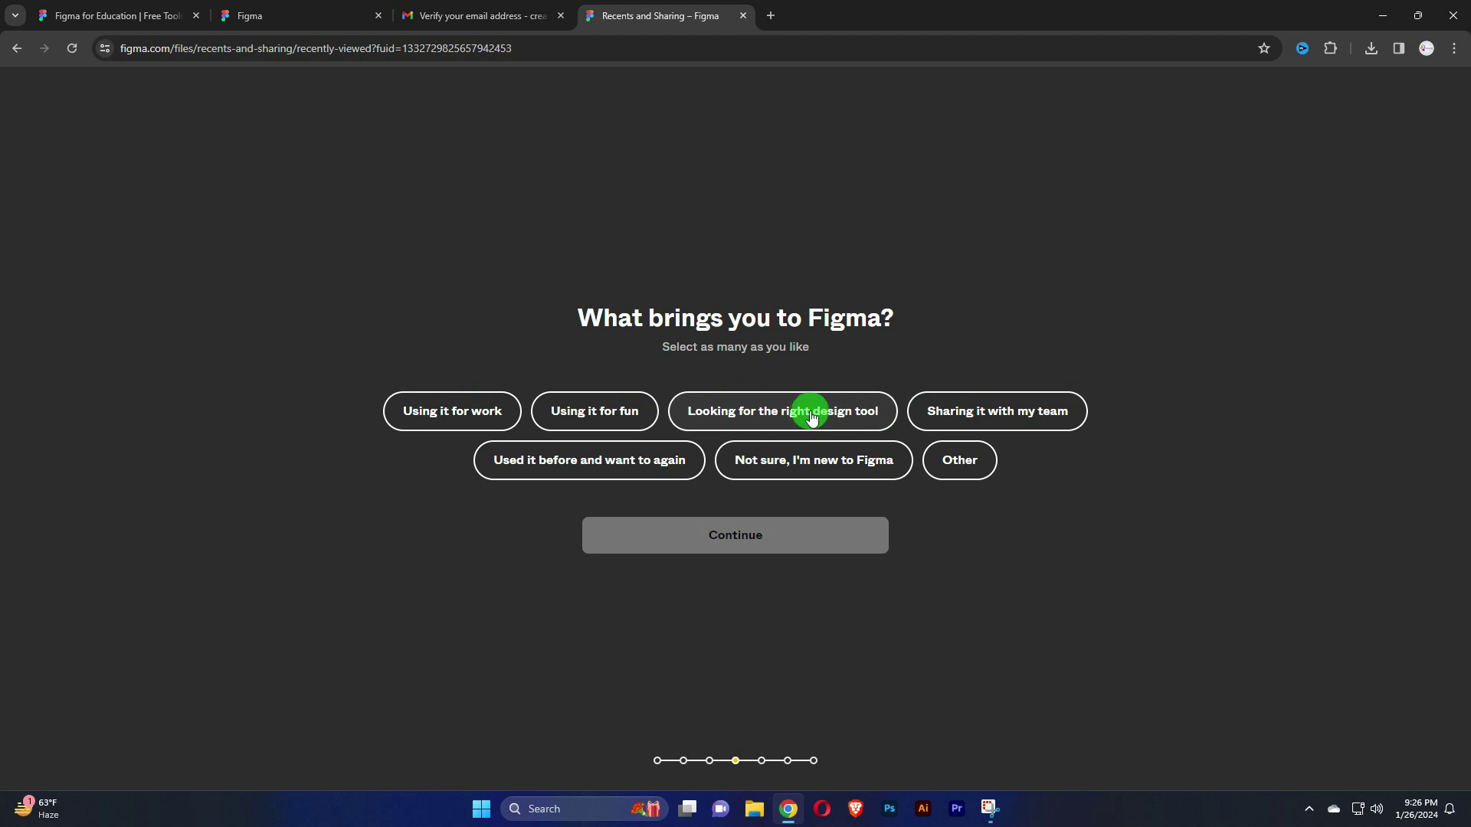
Give 'Looking for the right design tool' and 'Using it for work' as your reasons
left_click(817, 415)
left_click(433, 411)
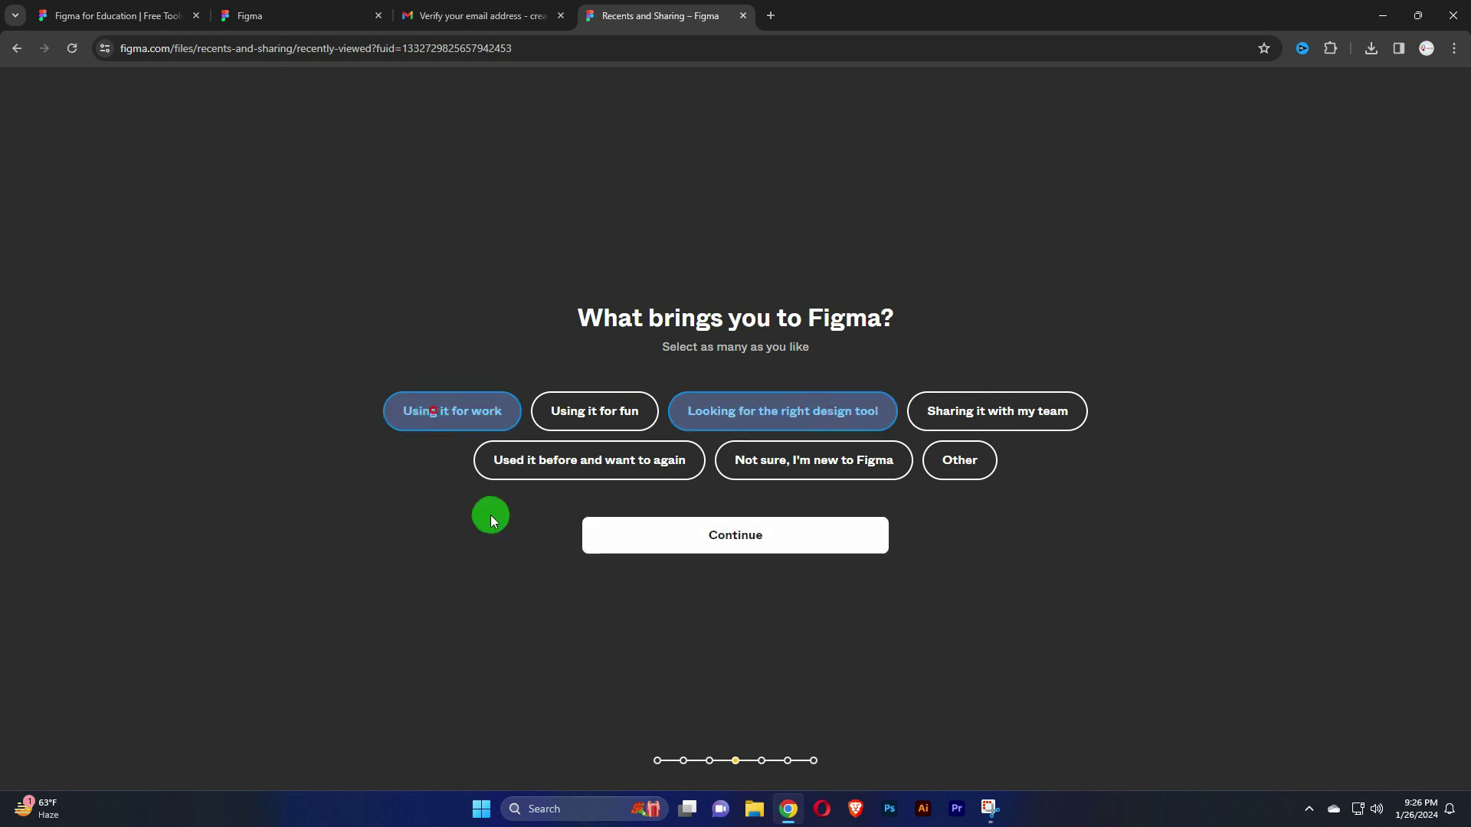
left_click(738, 542)
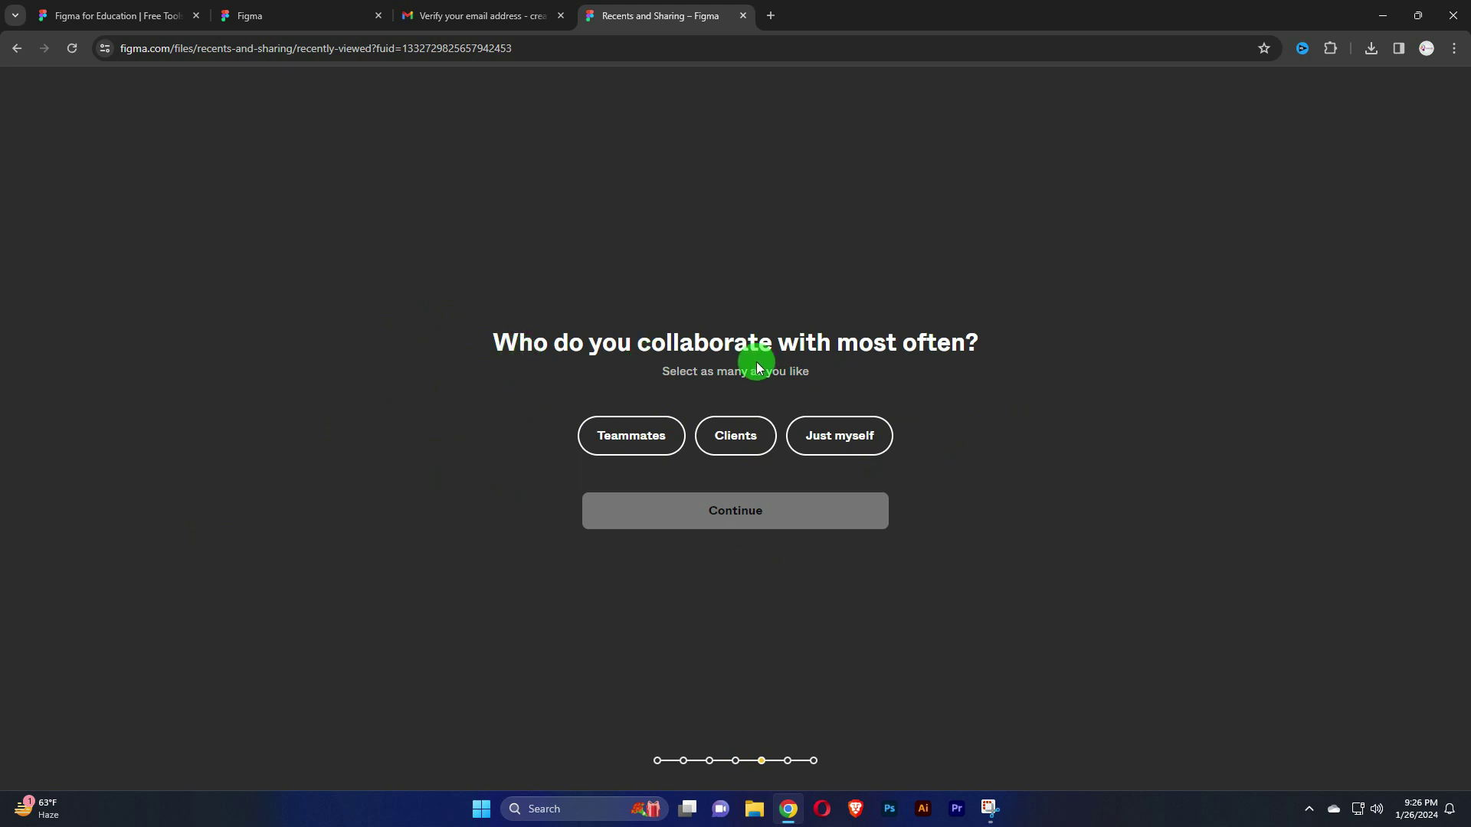
Choose Teammates and Clients as the people you collaborate with
left_click(626, 438)
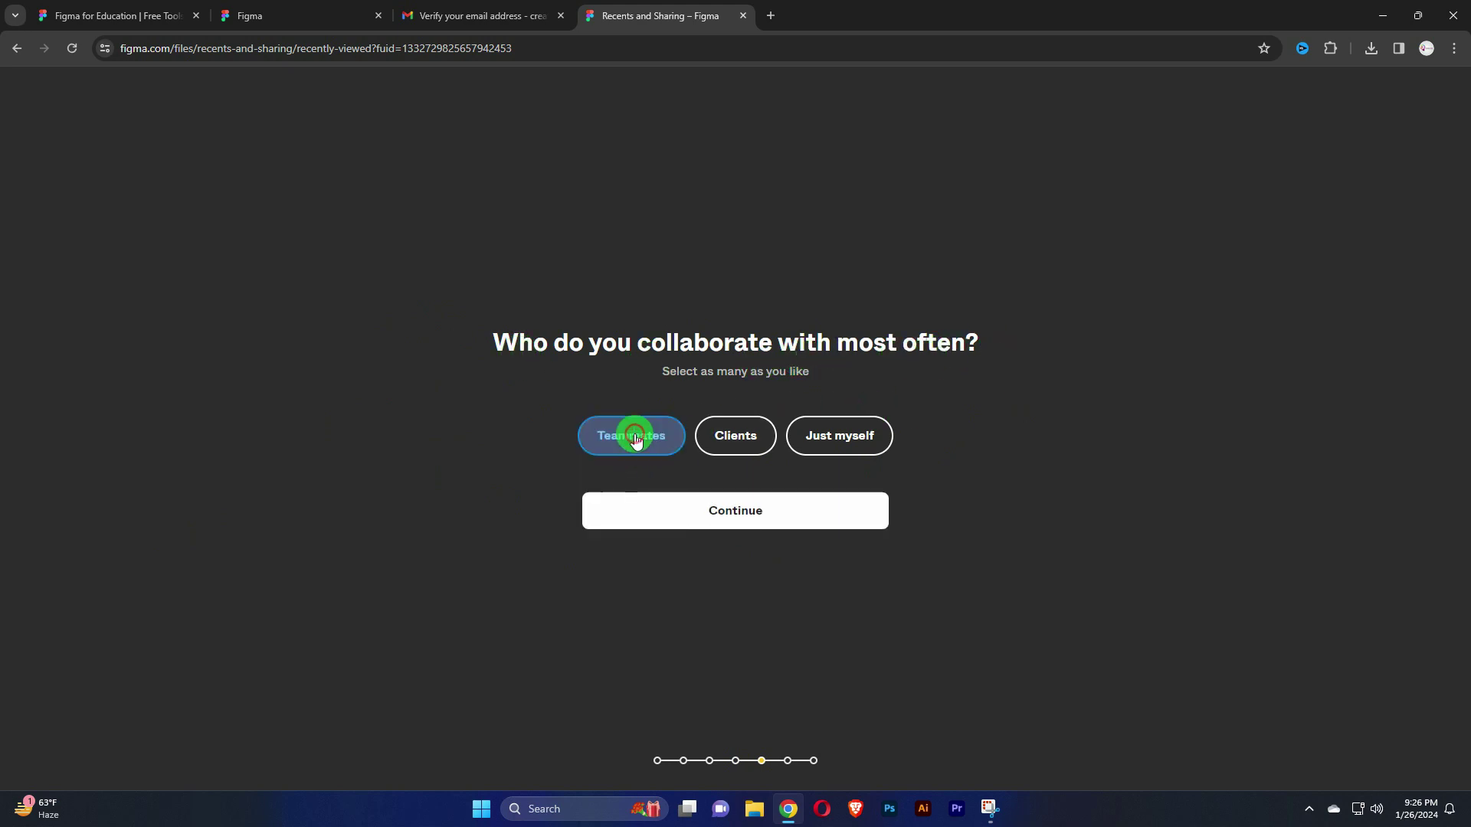
left_click(743, 438)
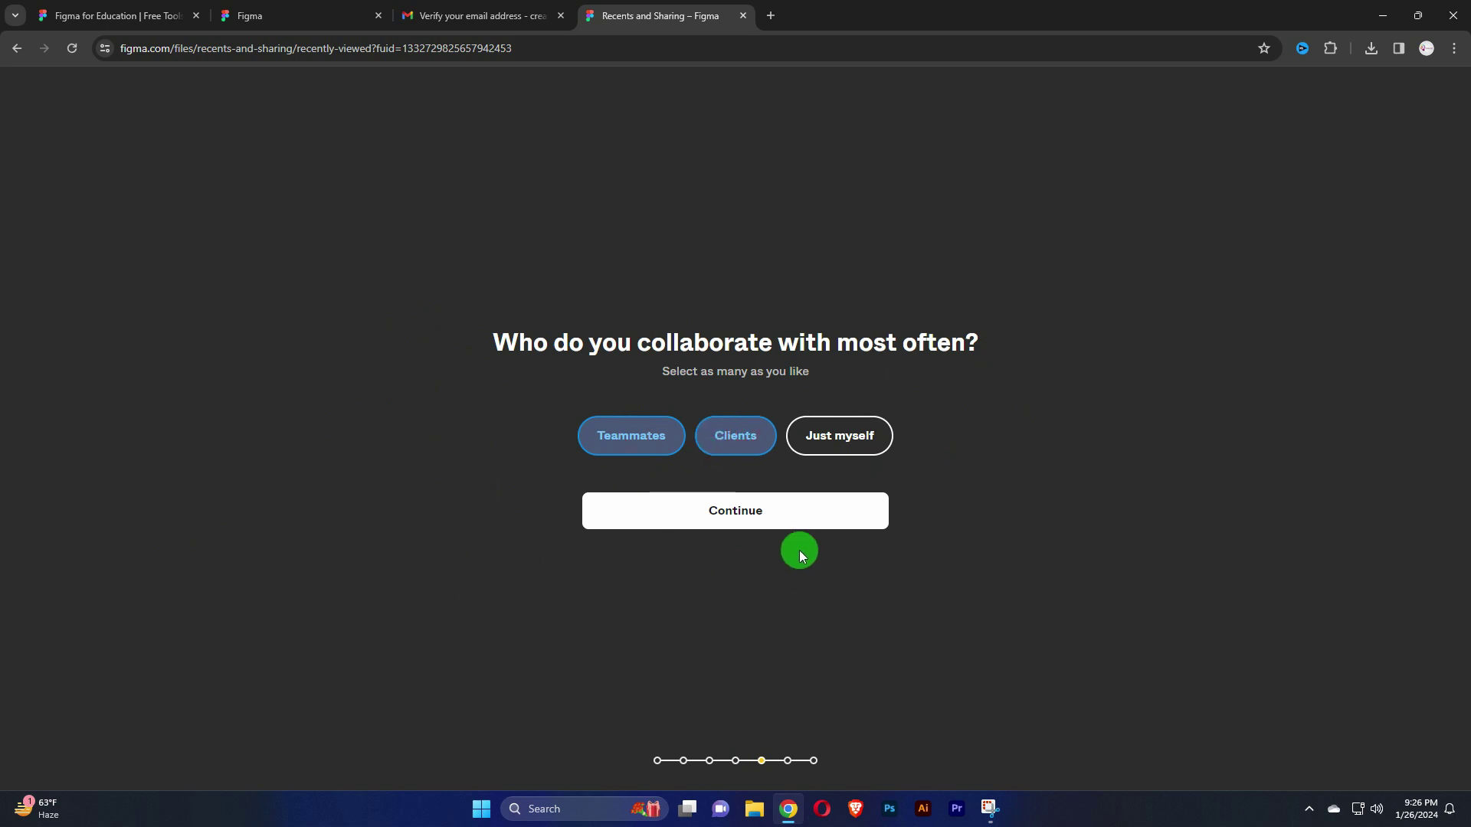
left_click(741, 513)
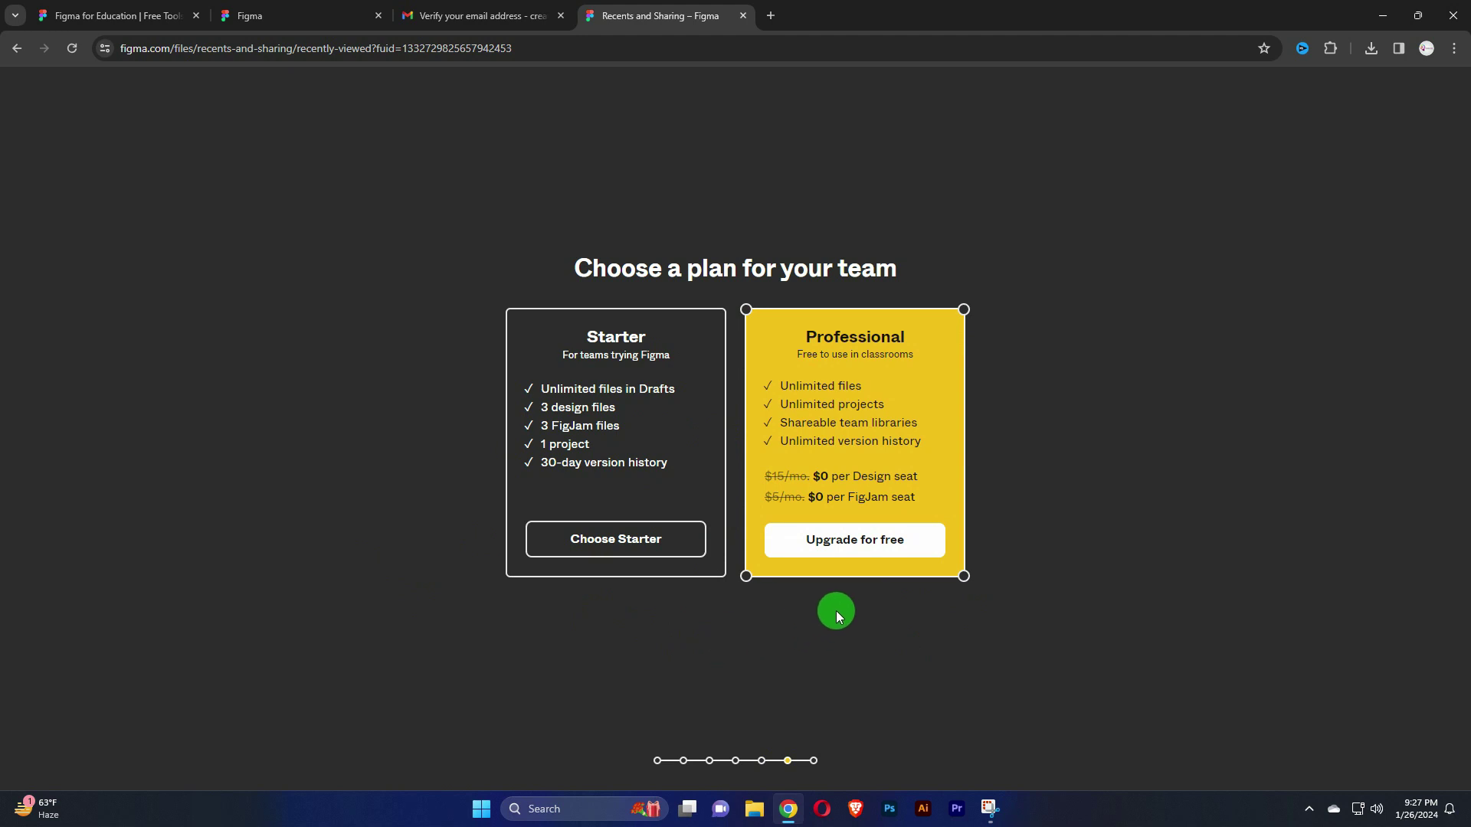
Upgrade the team to the free Education plan, accepting the terms and policies
left_click(869, 541)
left_click(871, 540)
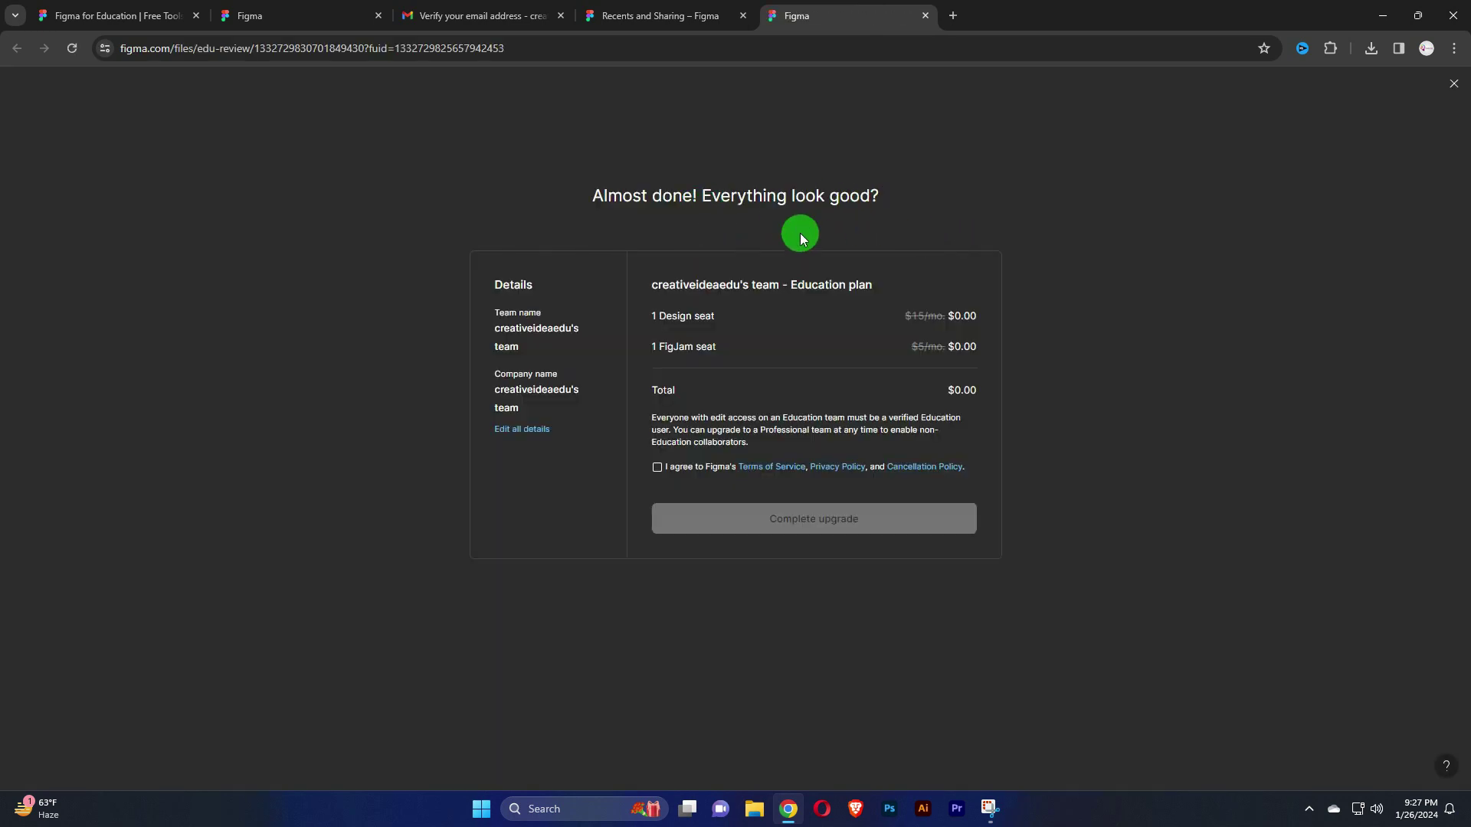
left_click(657, 467)
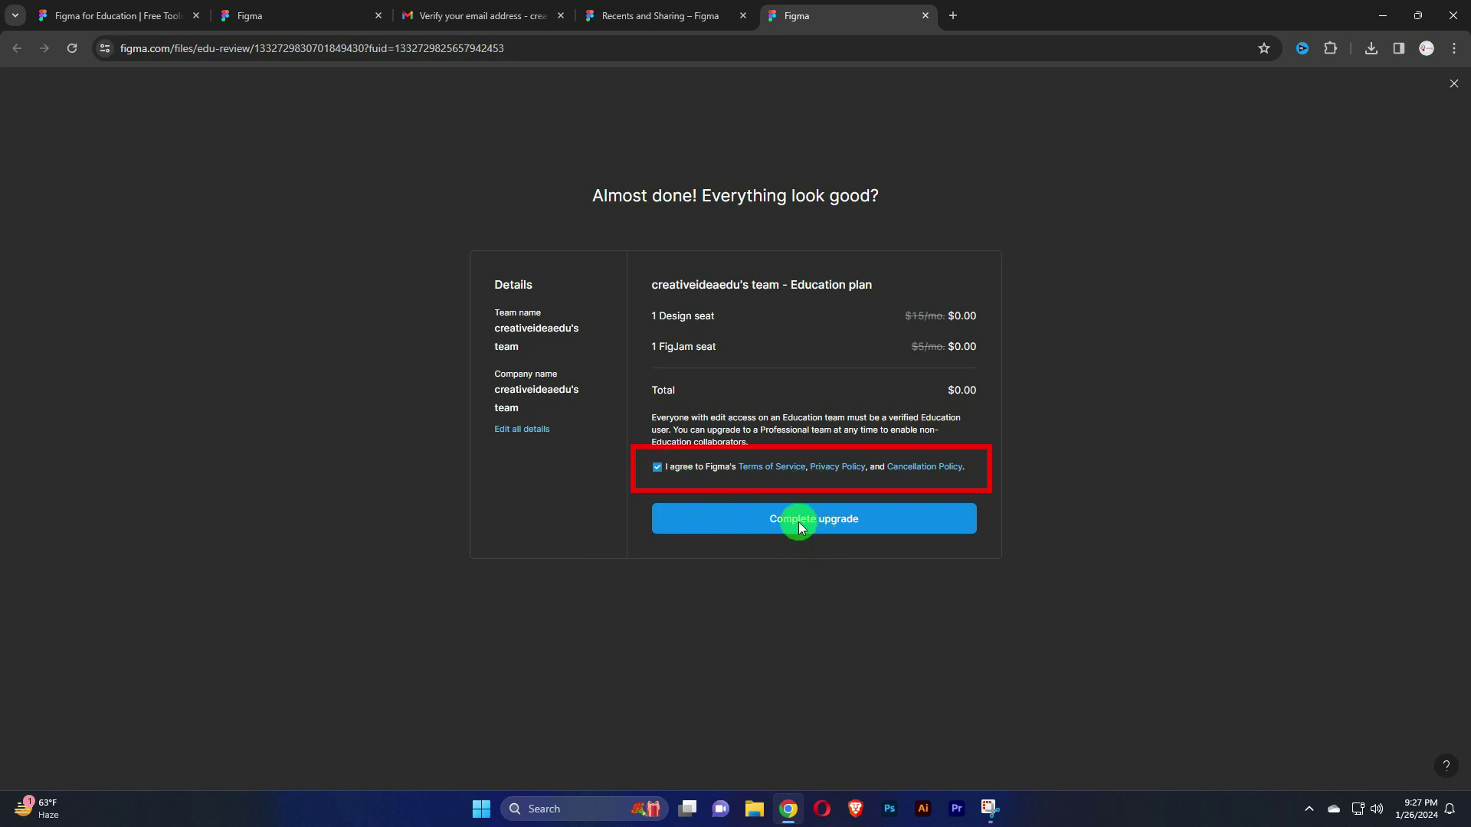
left_click(835, 518)
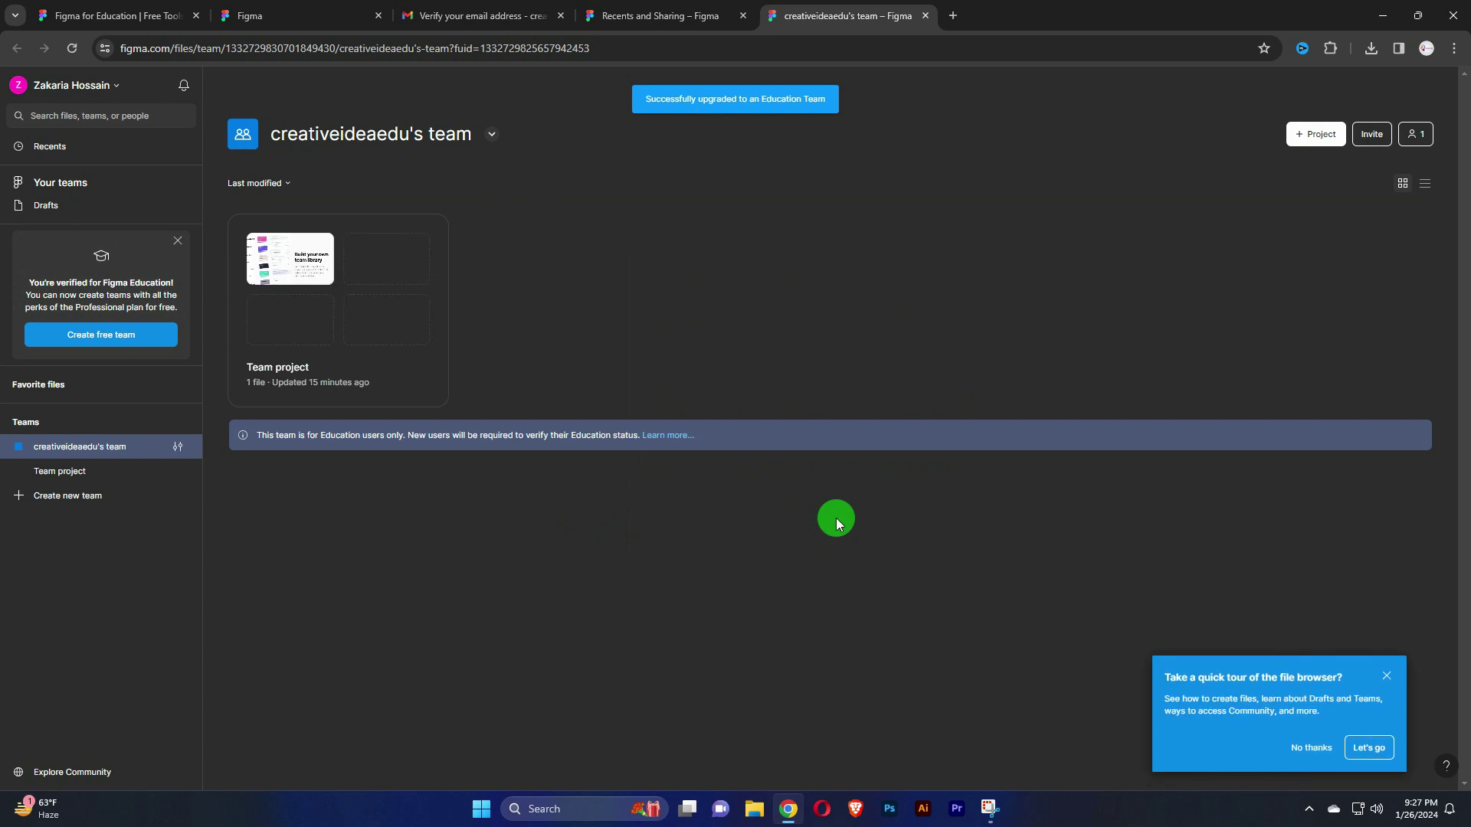
Decline the file browser tour, dismiss the Education verification notice, and open the team library file
left_click(1387, 676)
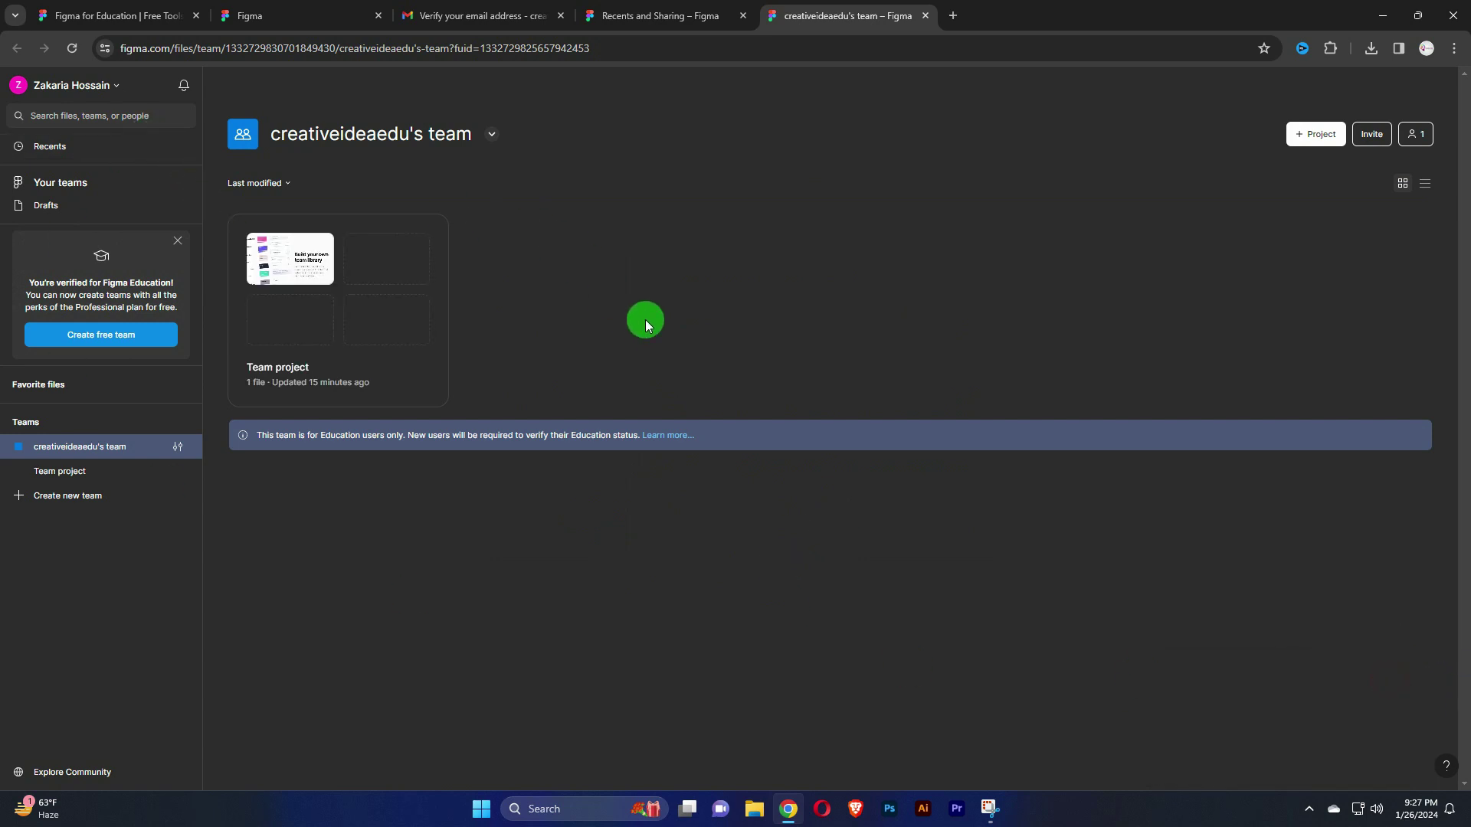
mouse_move(289, 259)
left_click(276, 259)
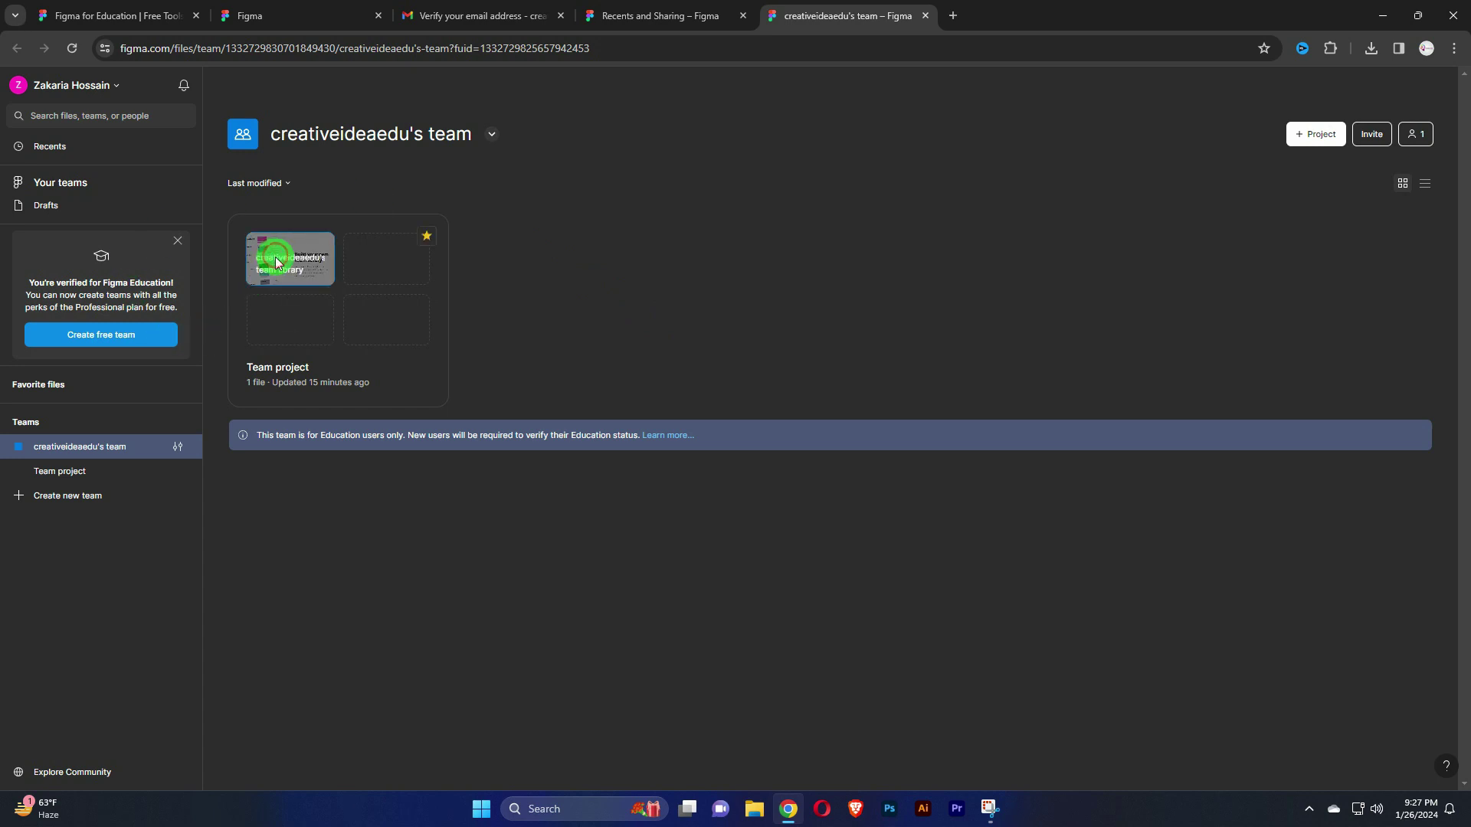
left_click(177, 241)
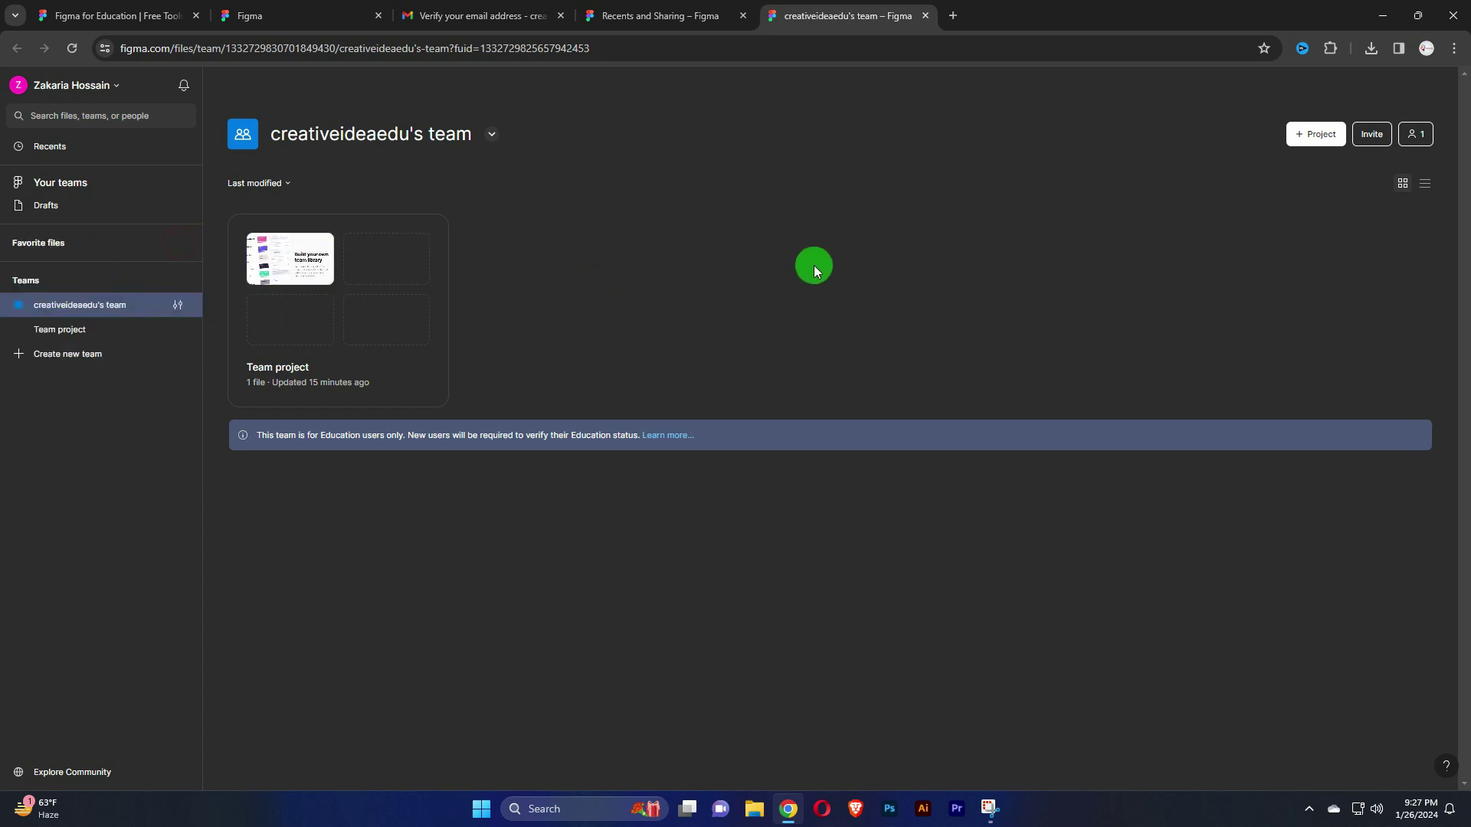
left_click(296, 253)
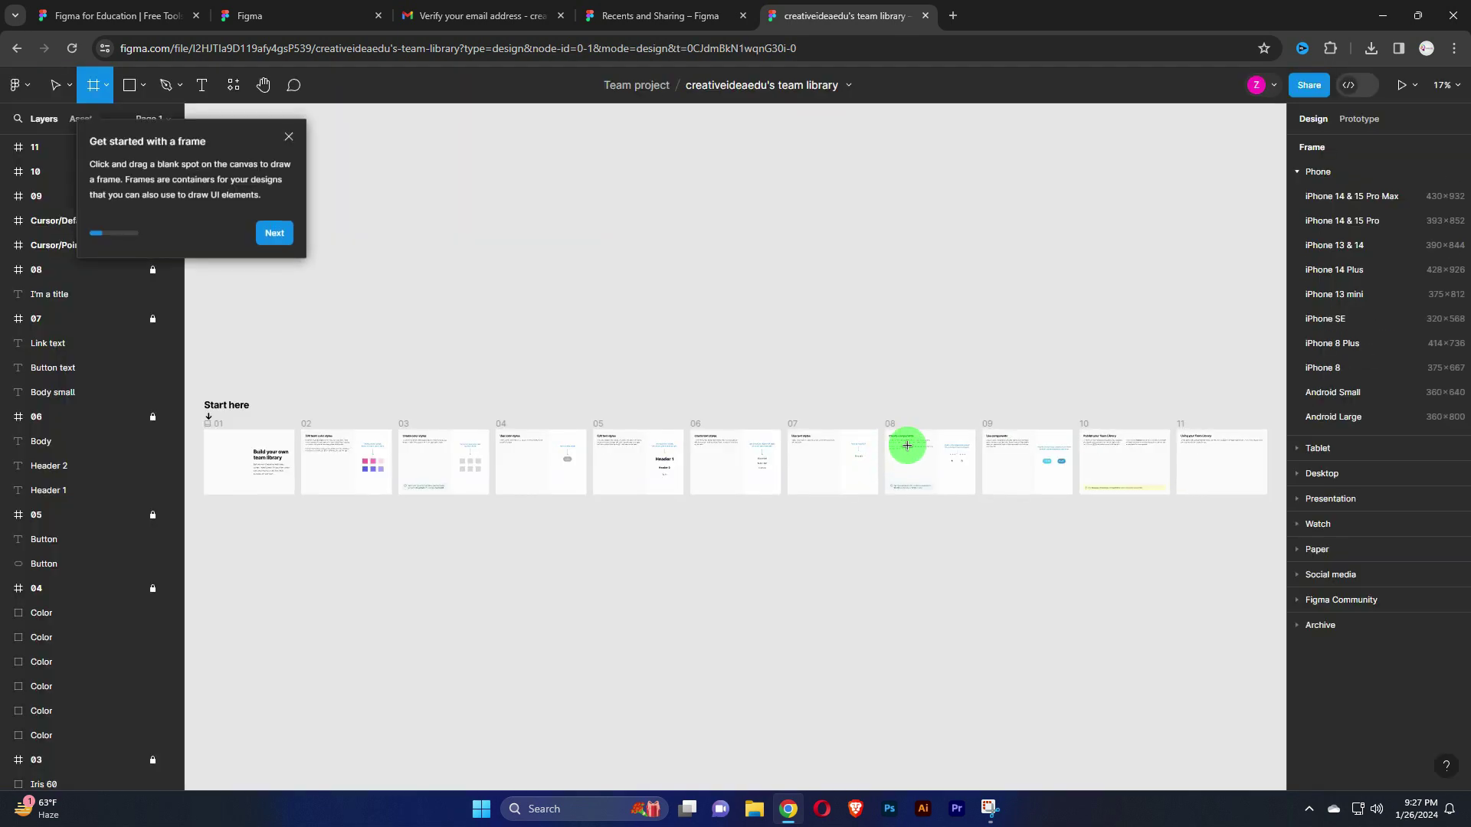
Step through the frame, text layer and formatting tips, then close the tips panel
left_click(274, 232)
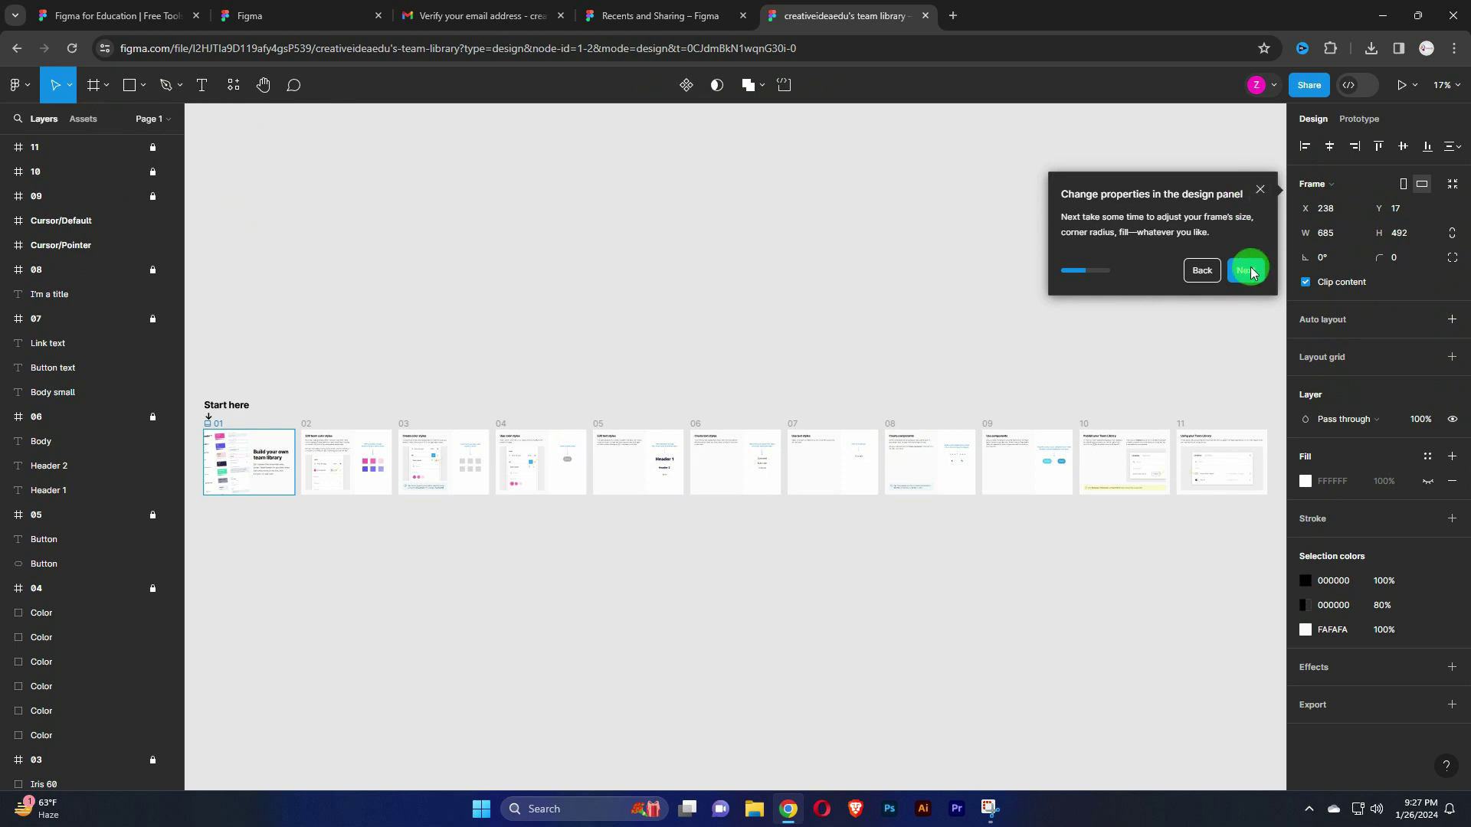
left_click(1249, 269)
left_click(379, 215)
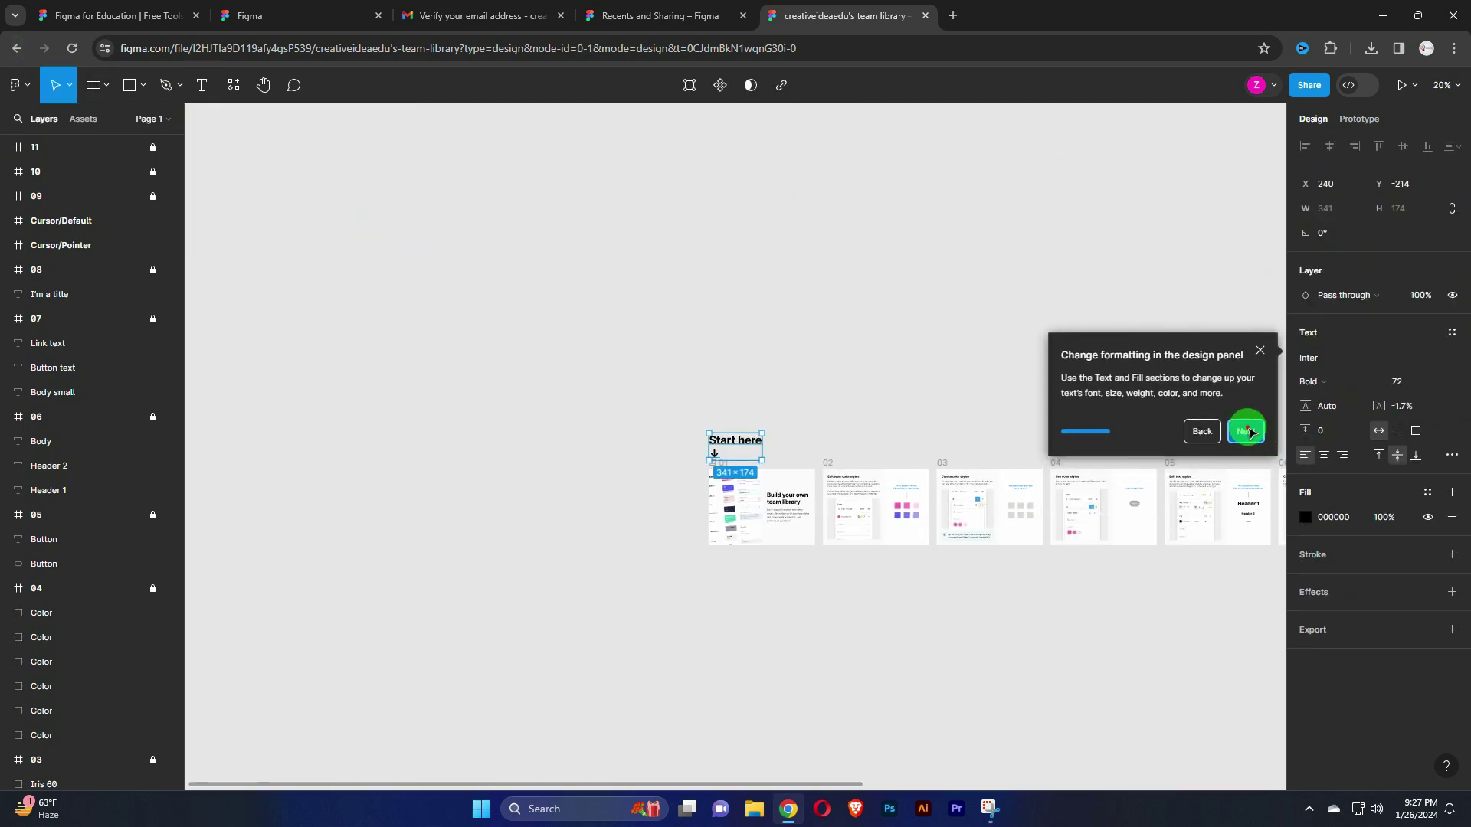
left_click(1249, 431)
left_click(1392, 674)
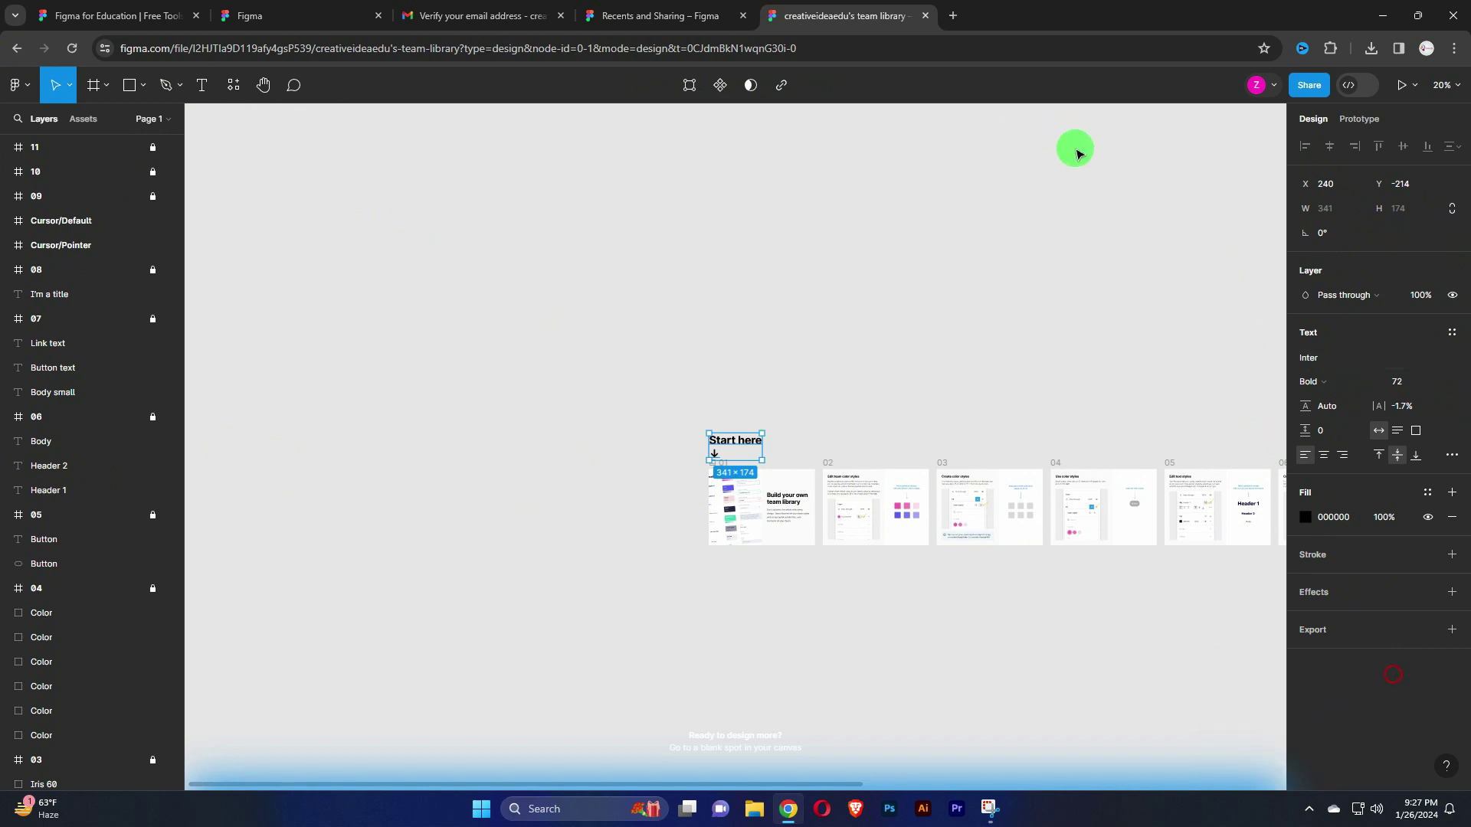